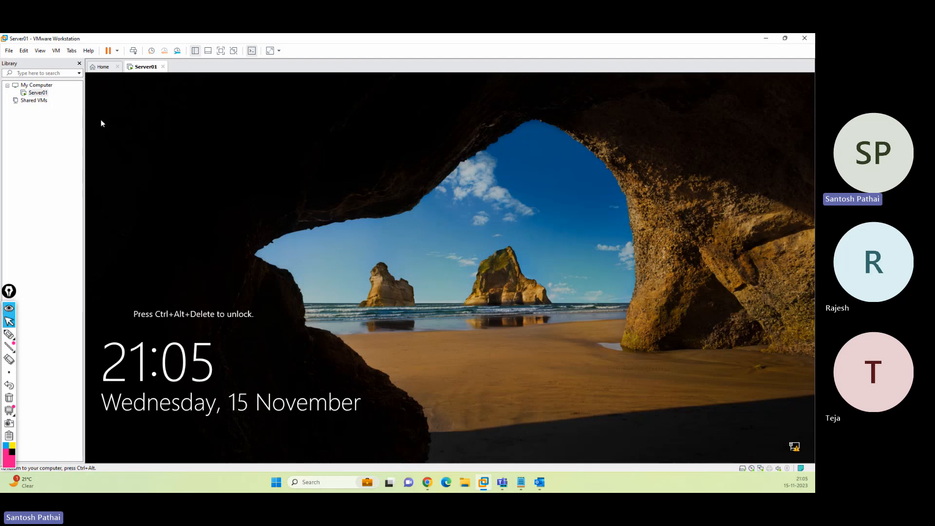
# Send Ctrl+Alt+Del to Server01 and sign in as Administrator with the account password
pyautogui.click(134, 51)
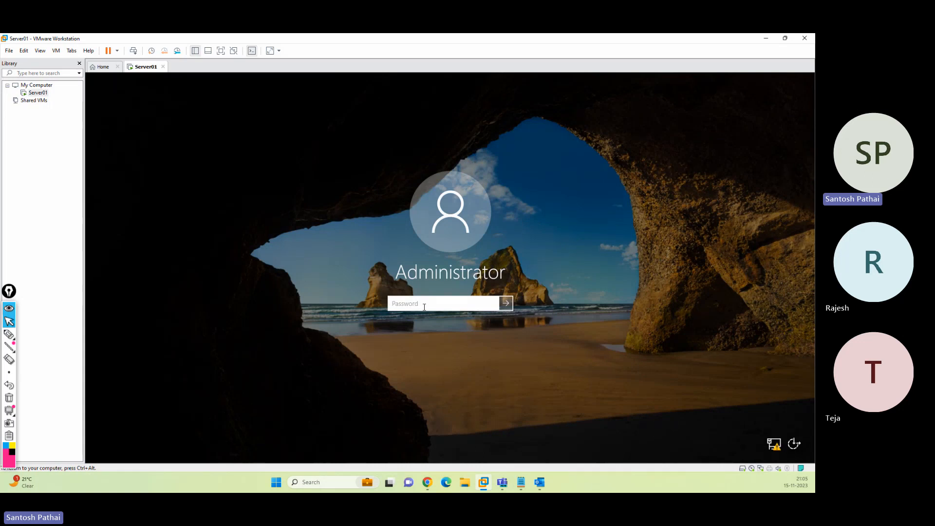
pyautogui.write('••••••••')
pyautogui.press('Return')
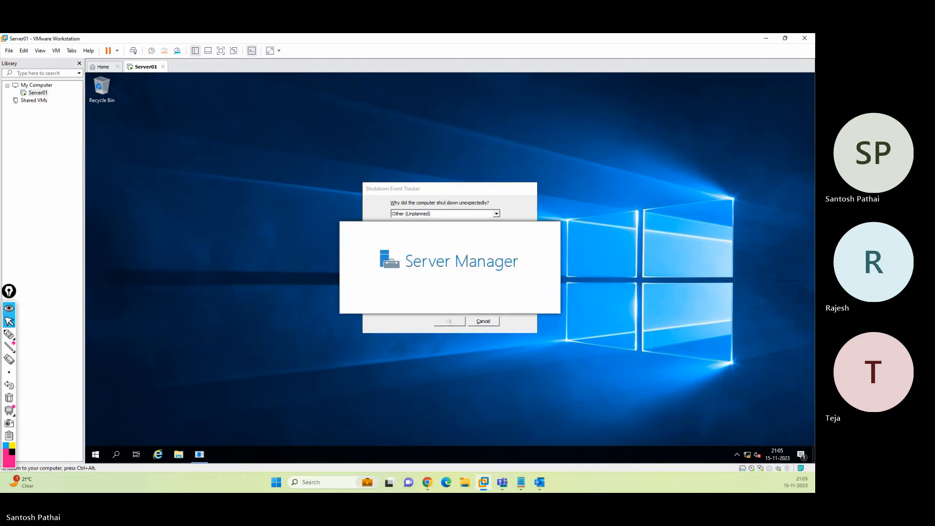
# Cancel the Shutdown Event Tracker, close the Windows Admin Center notice, and open the Manage menu
pyautogui.click(520, 214)
pyautogui.click(493, 321)
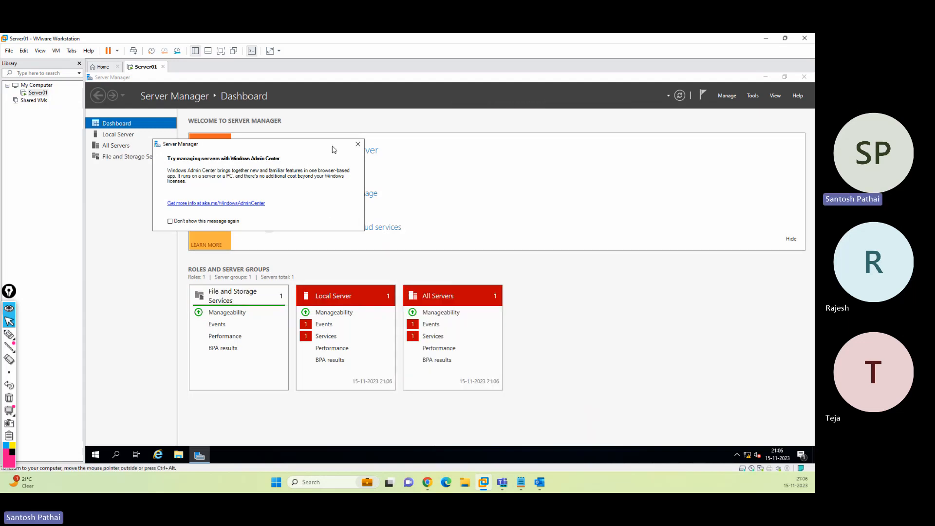
pyautogui.click(358, 144)
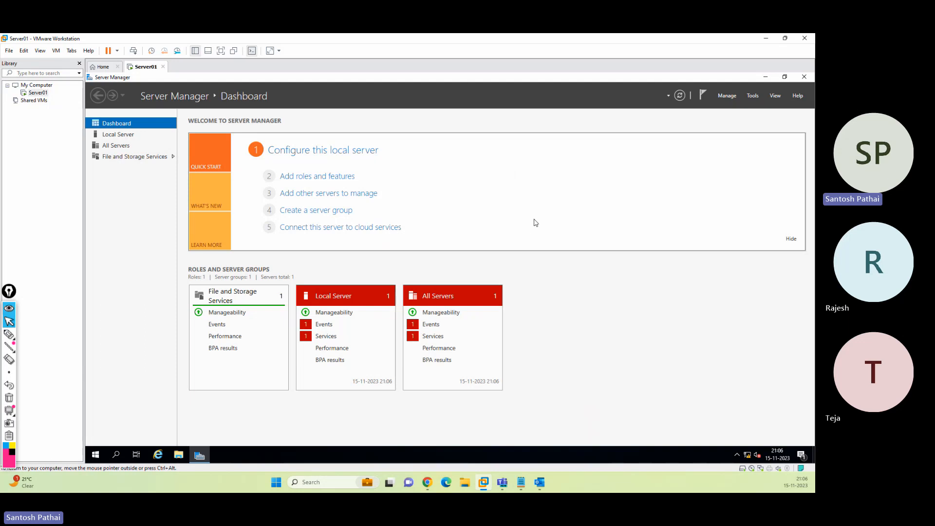
pyautogui.click(725, 97)
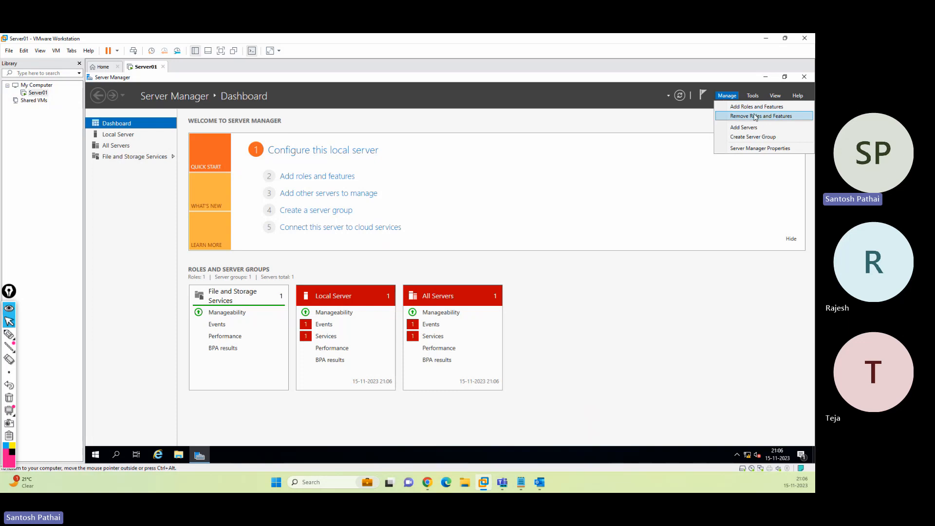
pyautogui.click(760, 149)
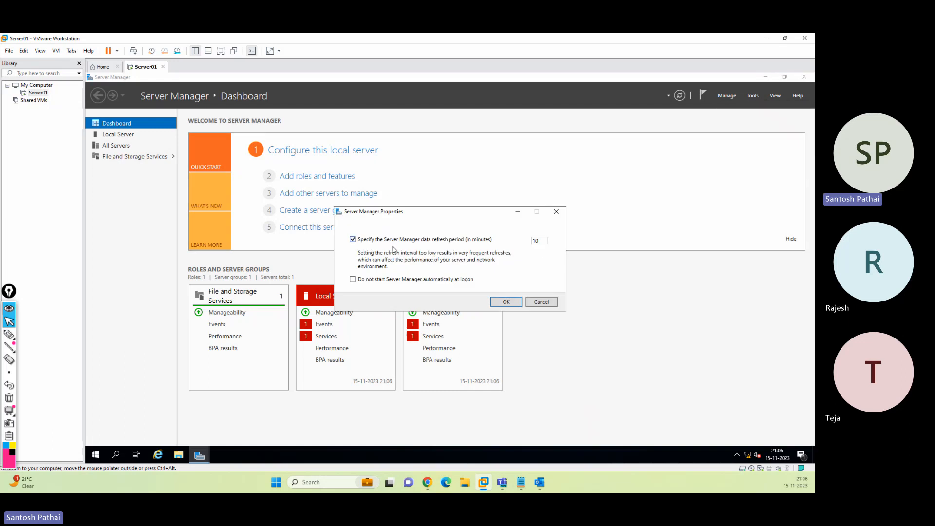
pyautogui.doubleClick(544, 240)
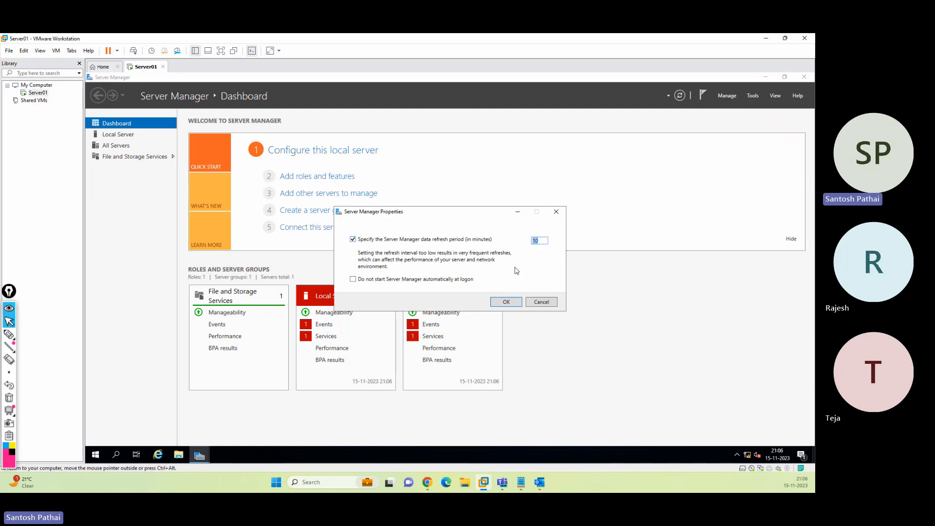
pyautogui.click(392, 280)
pyautogui.click(95, 455)
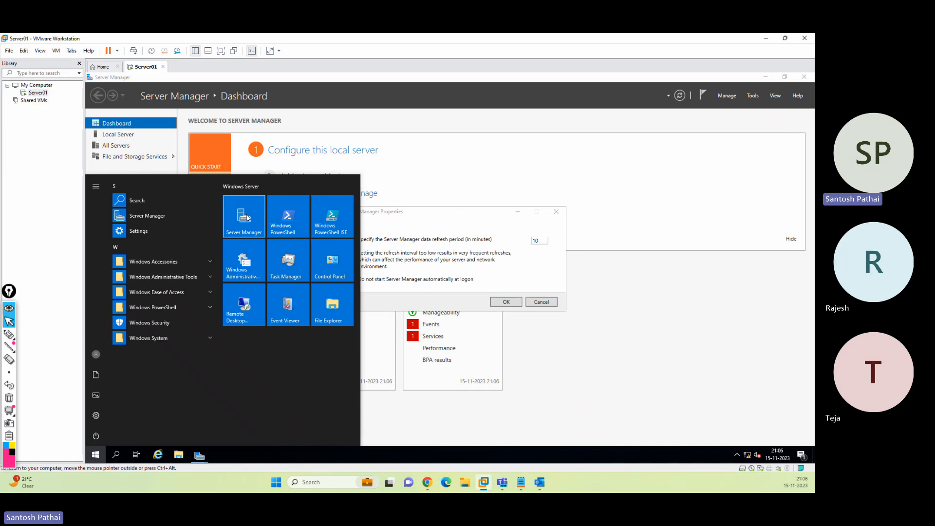
pyautogui.click(479, 244)
pyautogui.click(551, 303)
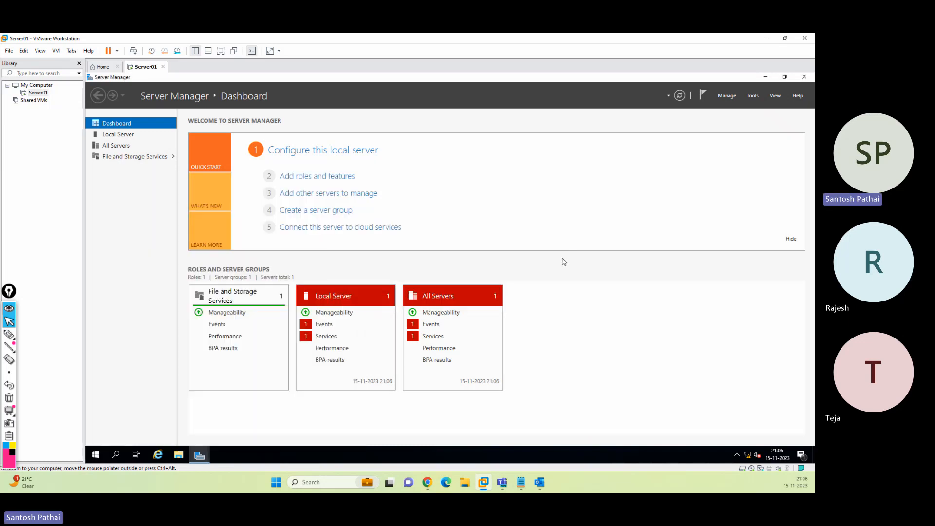
pyautogui.click(753, 96)
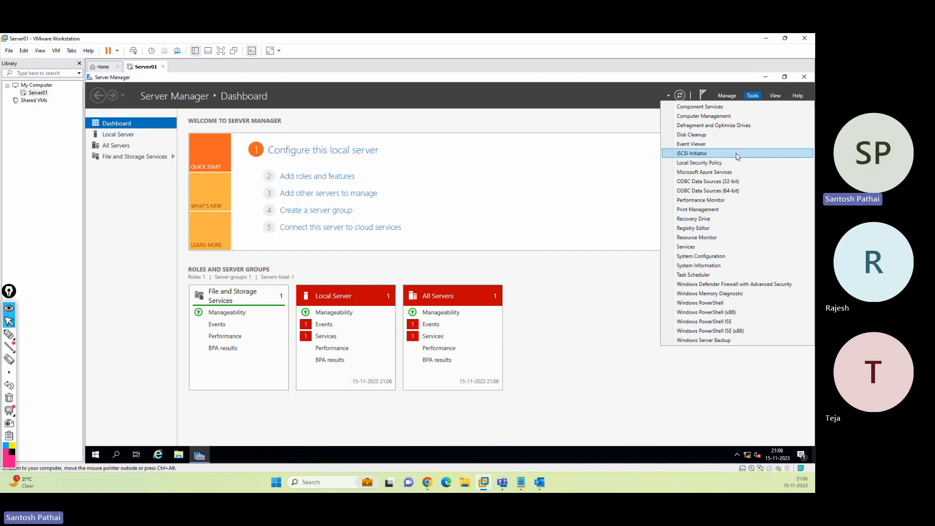
pyautogui.click(774, 95)
pyautogui.click(775, 96)
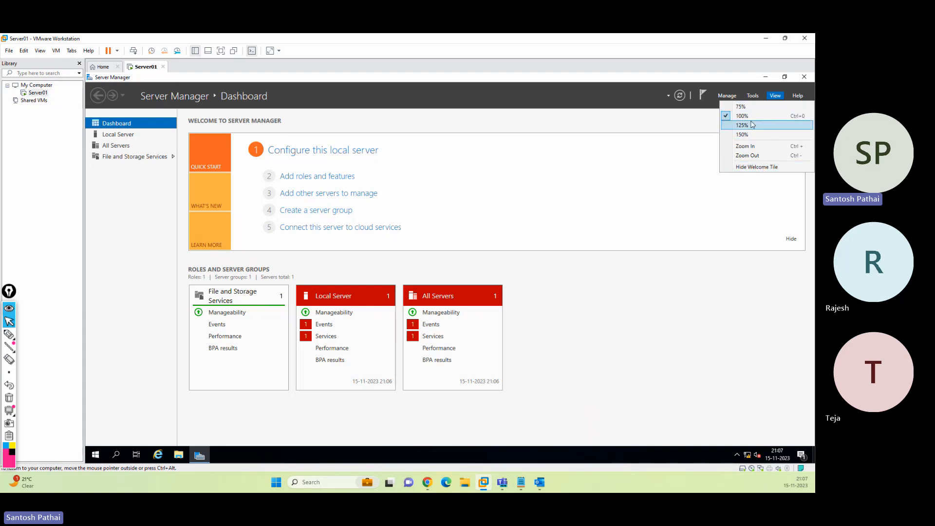
pyautogui.click(799, 98)
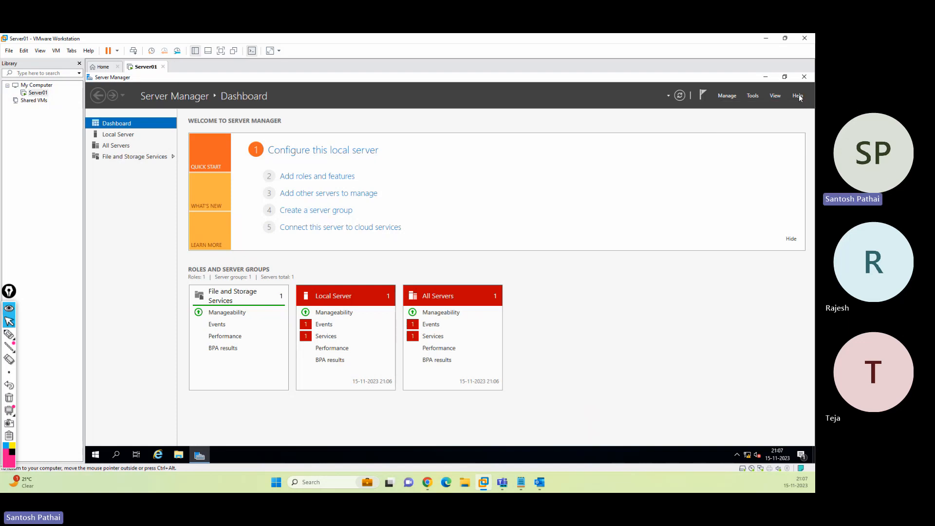
pyautogui.click(799, 98)
pyautogui.click(674, 200)
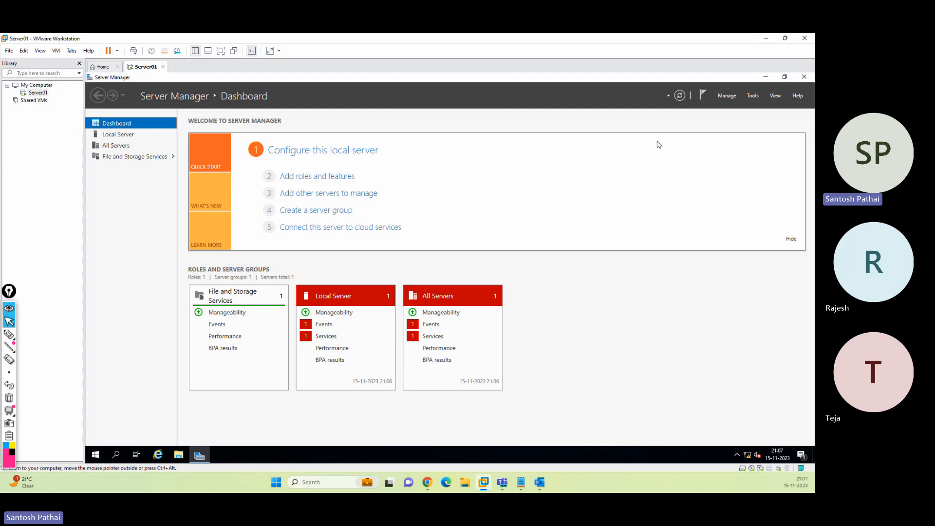
pyautogui.click(727, 96)
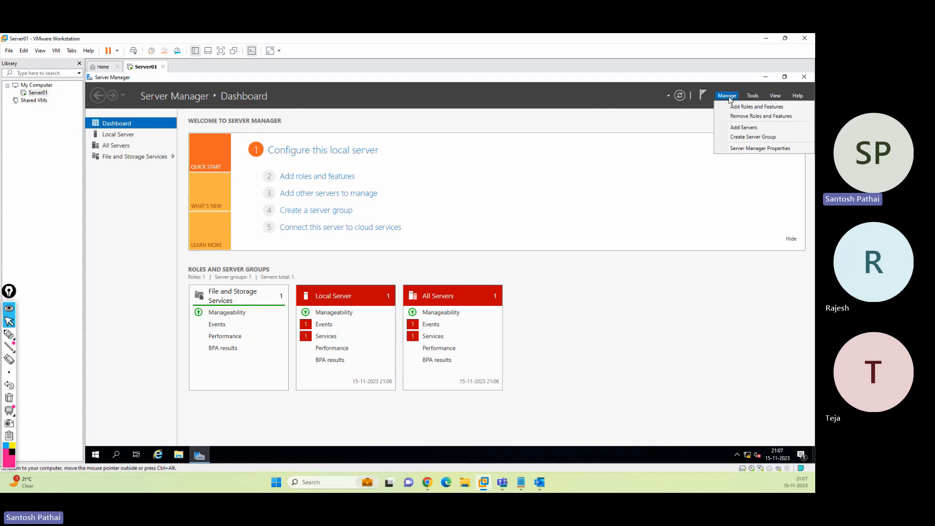
# Browse All Servers, File and Storage Services and Dashboard, end on Local Server, then minimize to the desktop
pyautogui.click(119, 148)
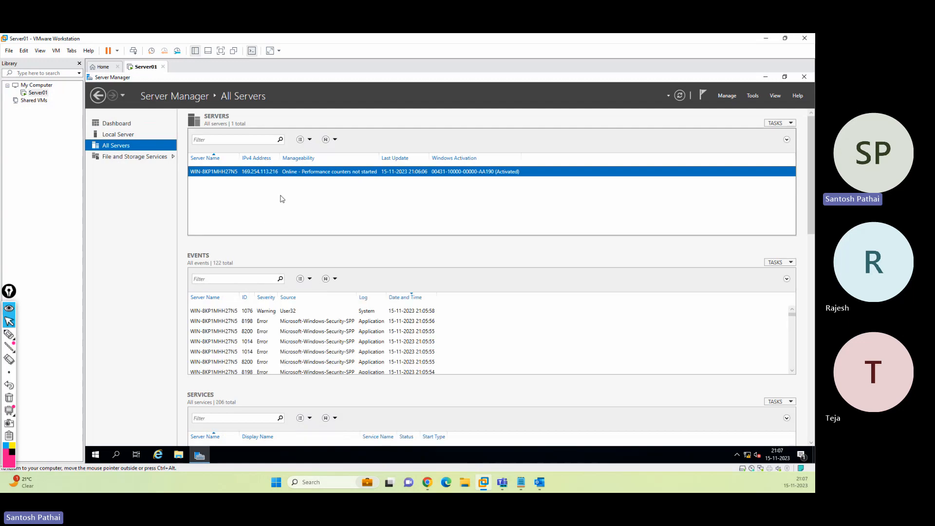
pyautogui.click(116, 159)
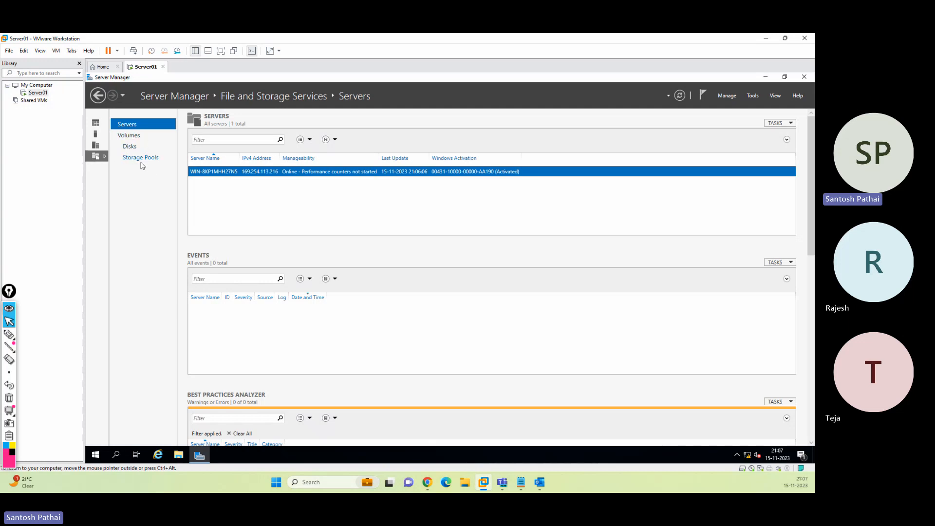
pyautogui.click(96, 125)
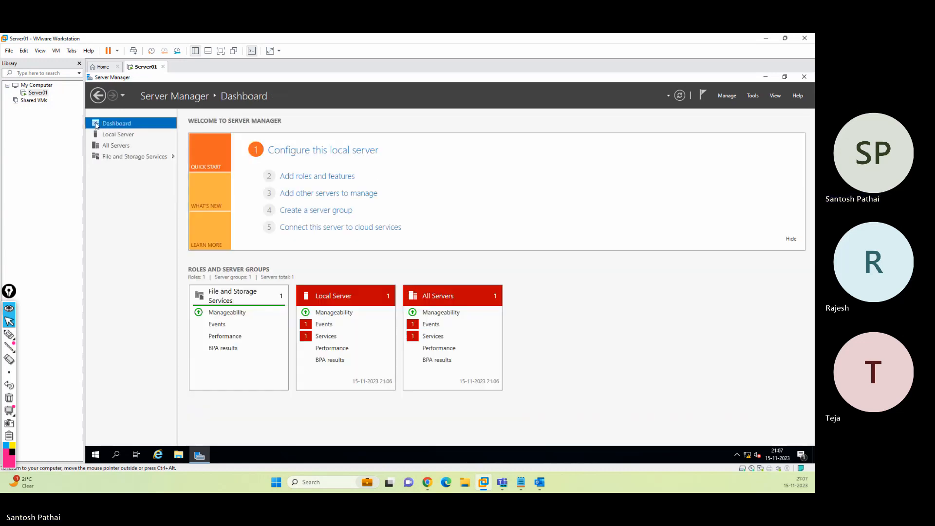
pyautogui.click(118, 138)
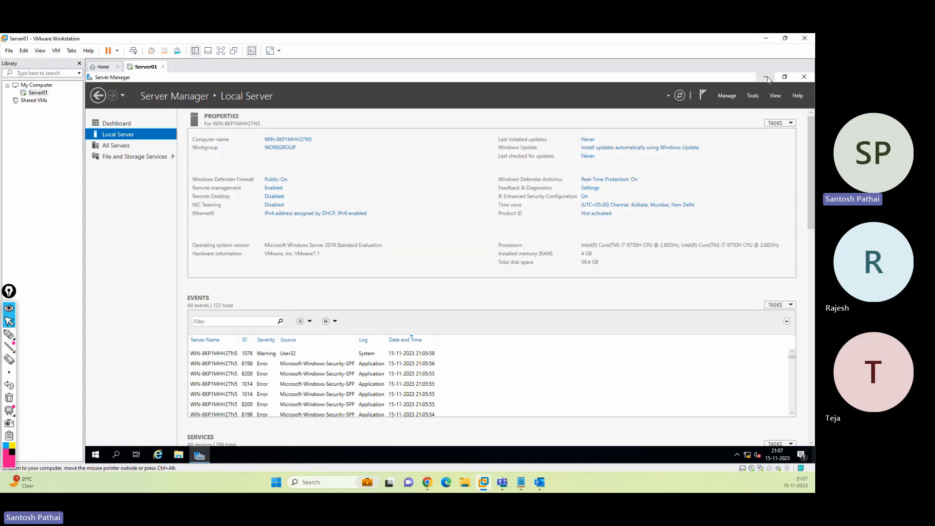
pyautogui.click(767, 77)
pyautogui.rightClick(621, 155)
# Set the display scale to 125% in Display settings, then return to Server Manager
pyautogui.click(647, 229)
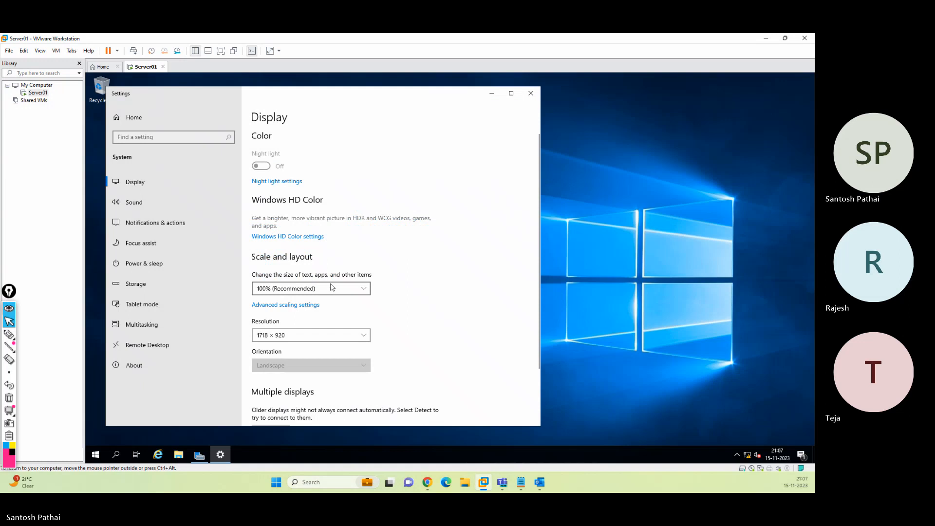
pyautogui.click(331, 287)
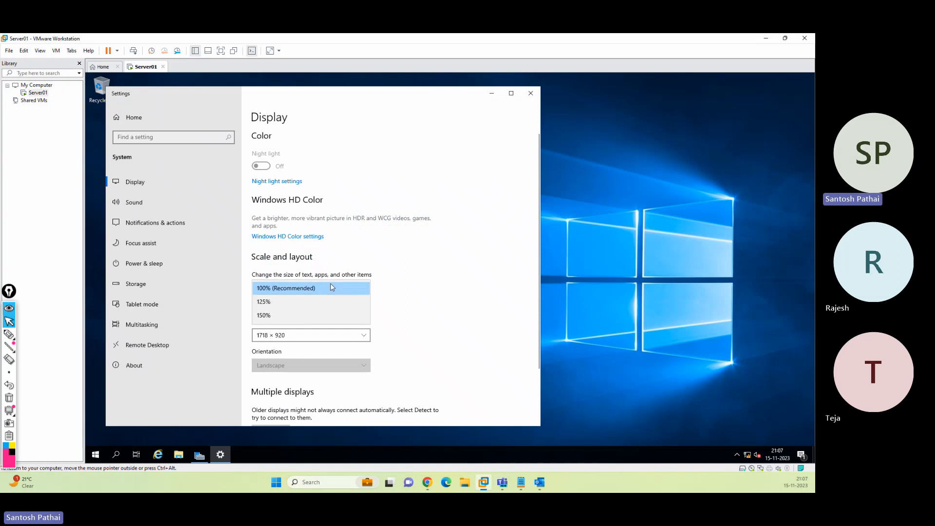
pyautogui.click(310, 301)
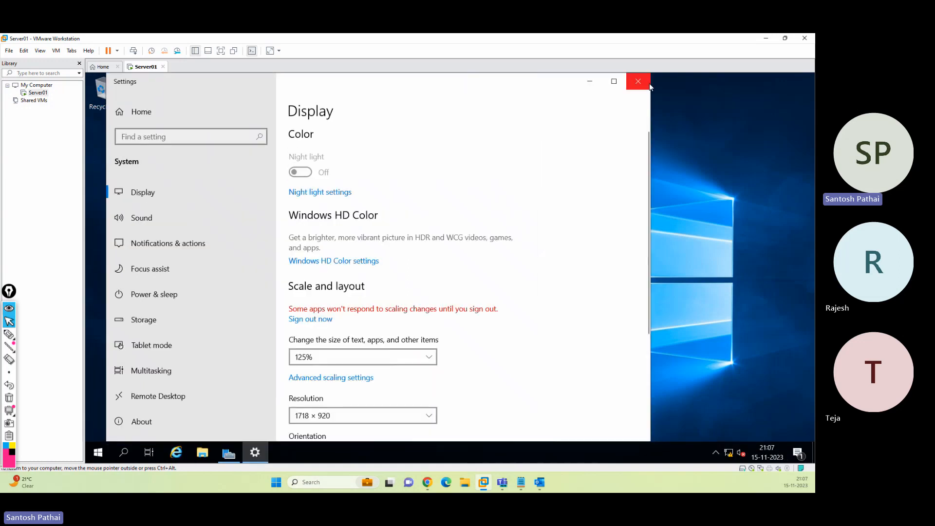
pyautogui.click(646, 81)
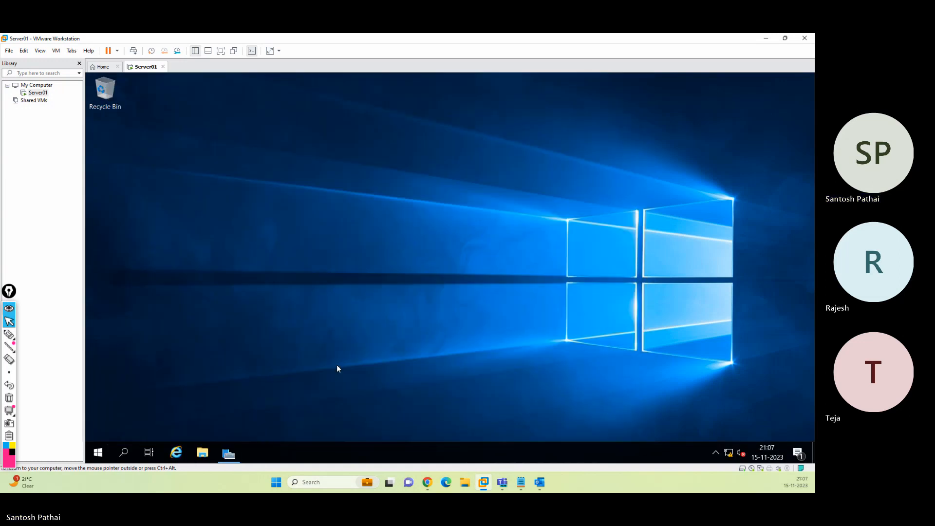
pyautogui.click(230, 451)
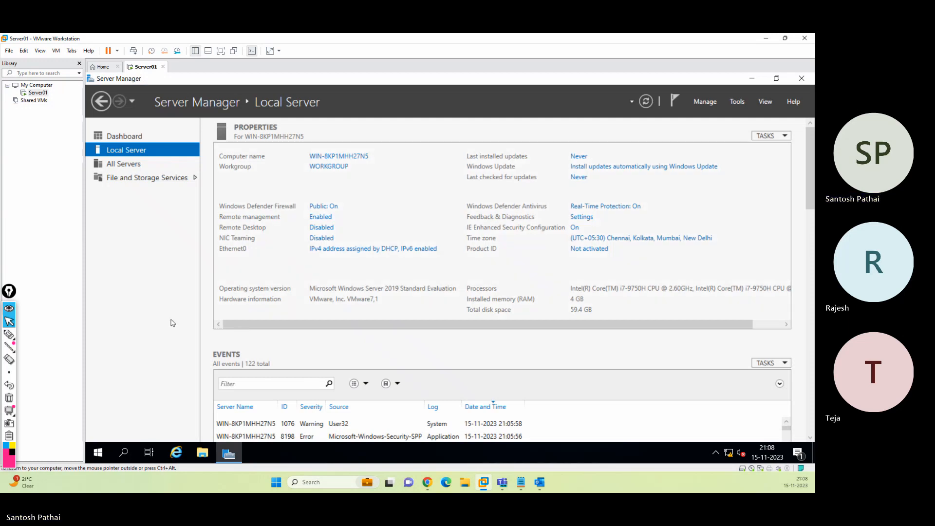
pyautogui.click(9, 334)
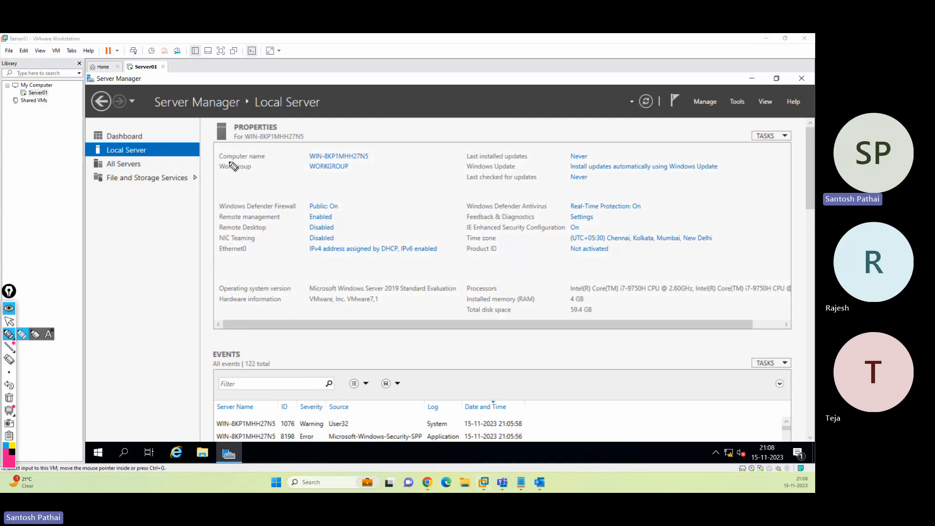
pyautogui.moveTo(219, 160); pyautogui.dragTo(265, 160)
pyautogui.moveTo(316, 148); pyautogui.dragTo(305, 152)
pyautogui.moveTo(371, 166)
pyautogui.mouseDown()
pyautogui.moveTo(376, 149)
pyautogui.moveTo(310, 147)
pyautogui.mouseUp()
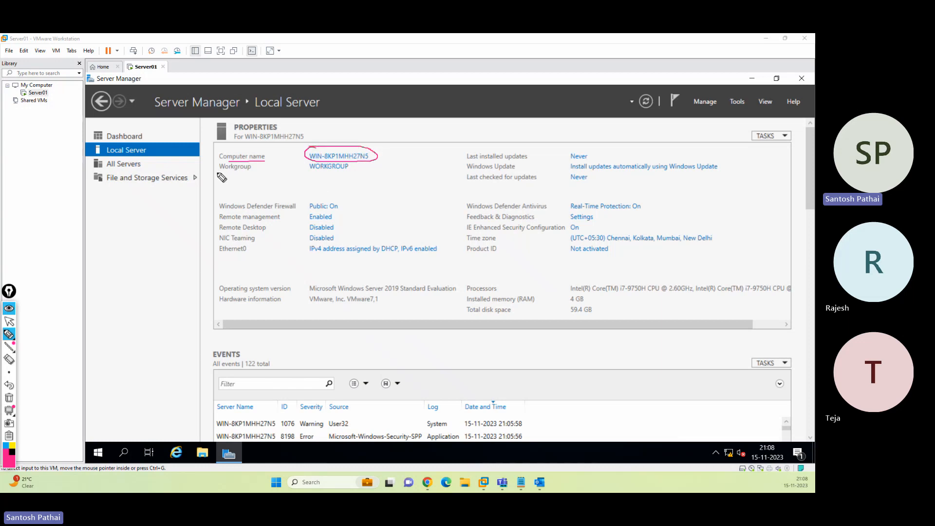
pyautogui.moveTo(217, 172)
pyautogui.mouseDown()
pyautogui.moveTo(361, 176)
pyautogui.moveTo(303, 169)
pyautogui.mouseUp()
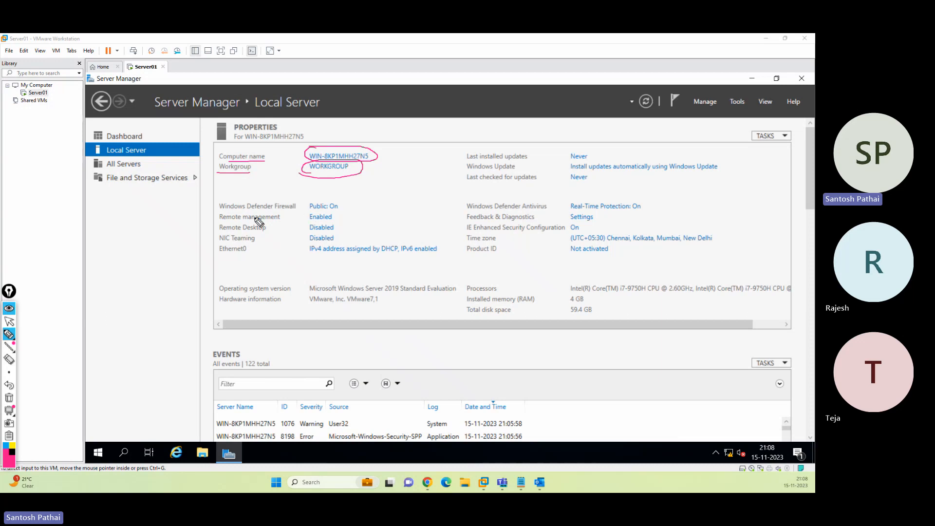
pyautogui.moveTo(243, 210); pyautogui.dragTo(344, 208)
pyautogui.moveTo(243, 222); pyautogui.dragTo(281, 221)
pyautogui.moveTo(336, 214)
pyautogui.mouseDown()
pyautogui.moveTo(308, 219)
pyautogui.moveTo(335, 215)
pyautogui.mouseUp()
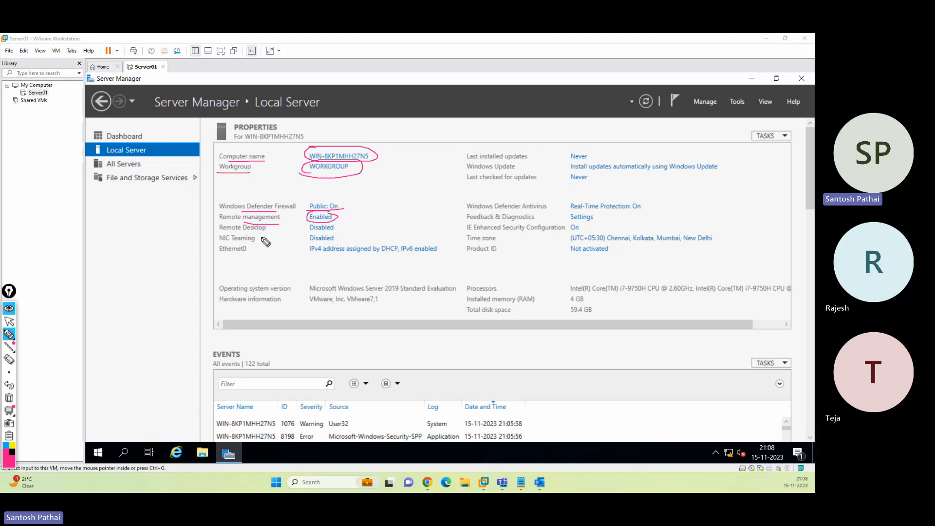
pyautogui.moveTo(243, 233)
pyautogui.mouseDown()
pyautogui.moveTo(351, 229)
pyautogui.moveTo(308, 224)
pyautogui.moveTo(331, 243)
pyautogui.moveTo(344, 236)
pyautogui.mouseUp()
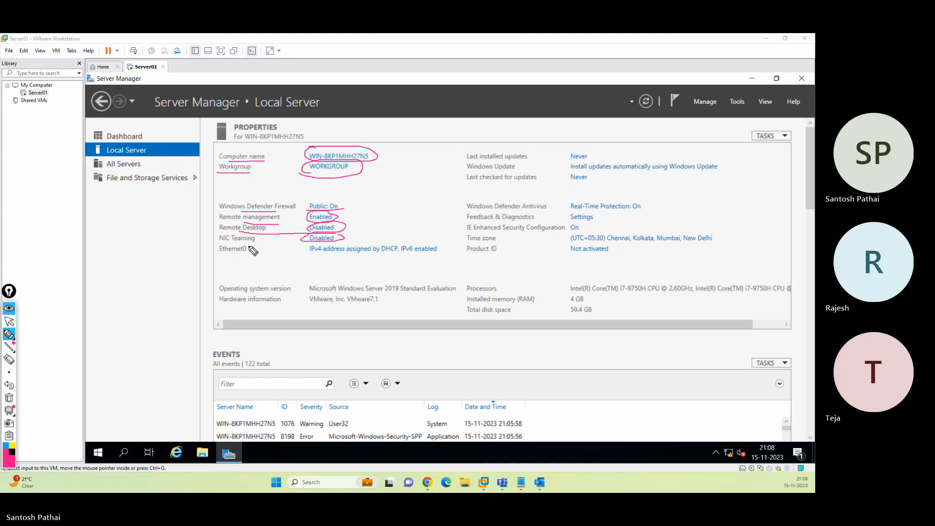
pyautogui.moveTo(253, 242)
pyautogui.mouseDown()
pyautogui.moveTo(215, 261)
pyautogui.moveTo(270, 246)
pyautogui.mouseUp()
pyautogui.moveTo(329, 245)
pyautogui.mouseDown()
pyautogui.moveTo(305, 258)
pyautogui.moveTo(444, 249)
pyautogui.moveTo(341, 240)
pyautogui.mouseUp()
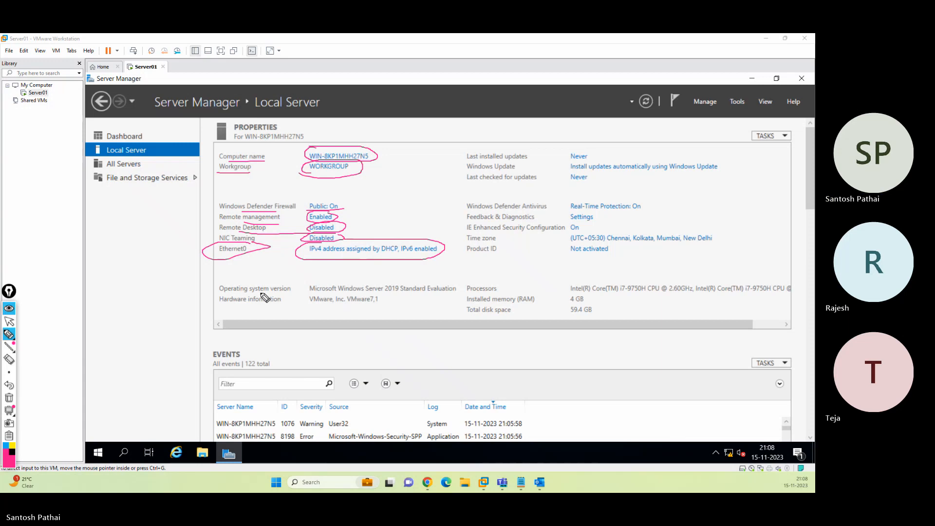
pyautogui.moveTo(258, 294); pyautogui.dragTo(280, 295)
pyautogui.moveTo(348, 293); pyautogui.dragTo(440, 294)
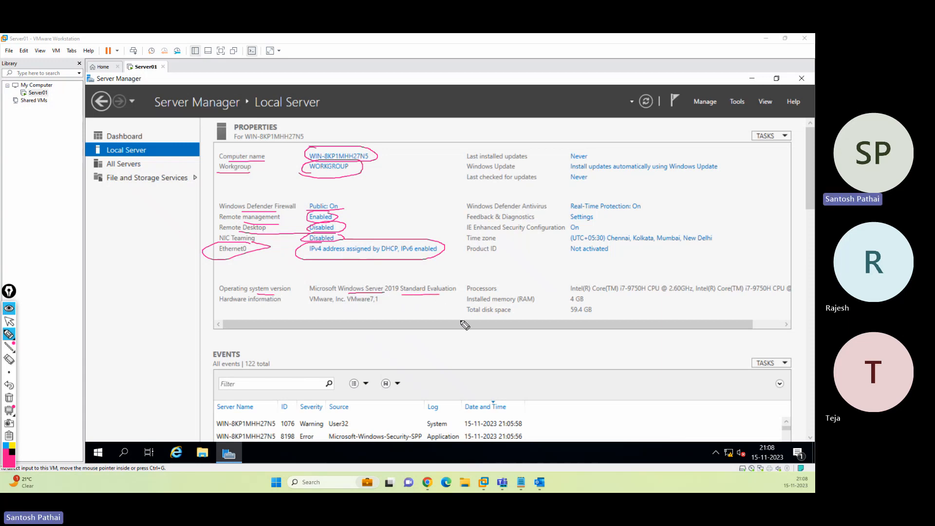
pyautogui.moveTo(230, 303); pyautogui.dragTo(273, 303)
pyautogui.moveTo(363, 305)
pyautogui.mouseDown()
pyautogui.moveTo(334, 295)
pyautogui.moveTo(304, 312)
pyautogui.moveTo(382, 308)
pyautogui.moveTo(376, 294)
pyautogui.mouseUp()
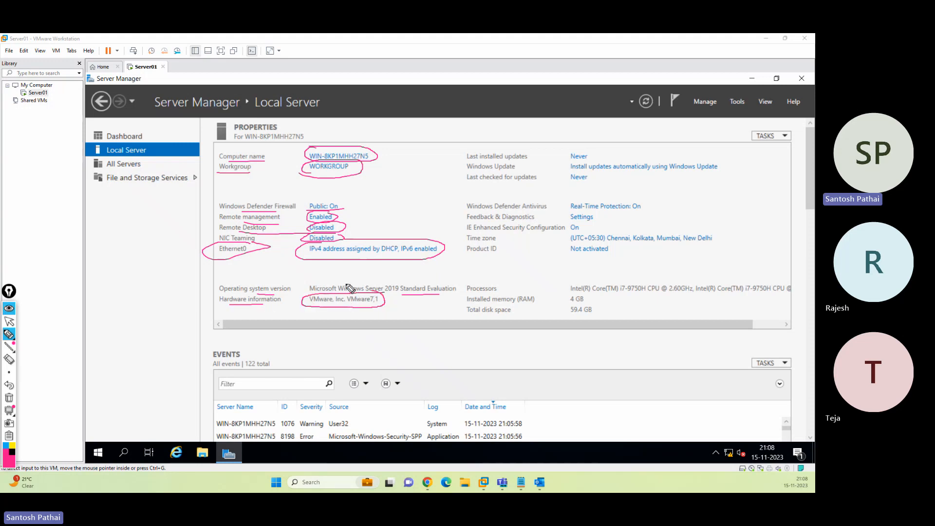
pyautogui.moveTo(167, 59)
pyautogui.mouseDown()
pyautogui.moveTo(126, 81)
pyautogui.moveTo(159, 65)
pyautogui.mouseUp()
pyautogui.moveTo(220, 67); pyautogui.dragTo(171, 72)
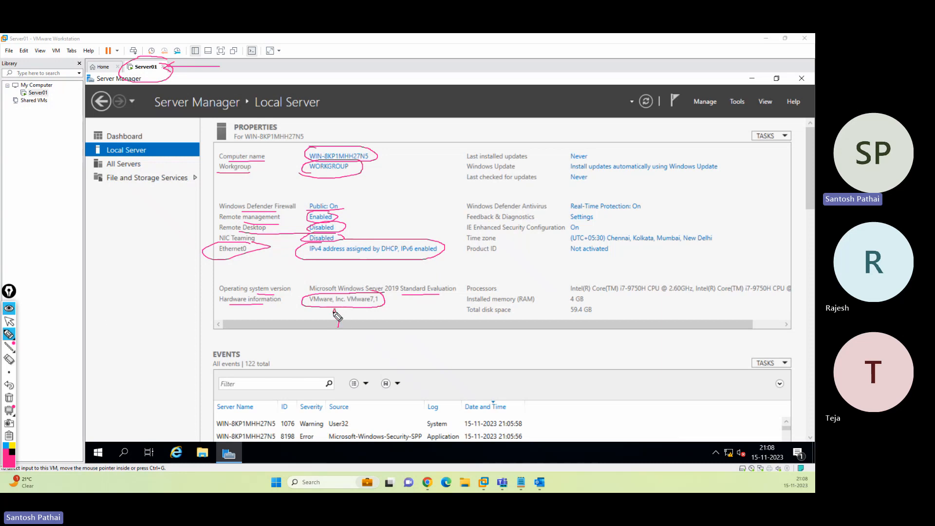
pyautogui.moveTo(334, 311); pyautogui.dragTo(344, 315)
pyautogui.moveTo(477, 316); pyautogui.dragTo(505, 317)
pyautogui.moveTo(596, 308)
pyautogui.mouseDown()
pyautogui.moveTo(564, 306)
pyautogui.moveTo(599, 302)
pyautogui.moveTo(572, 294)
pyautogui.moveTo(629, 305)
pyautogui.moveTo(694, 294)
pyautogui.moveTo(580, 287)
pyautogui.mouseUp()
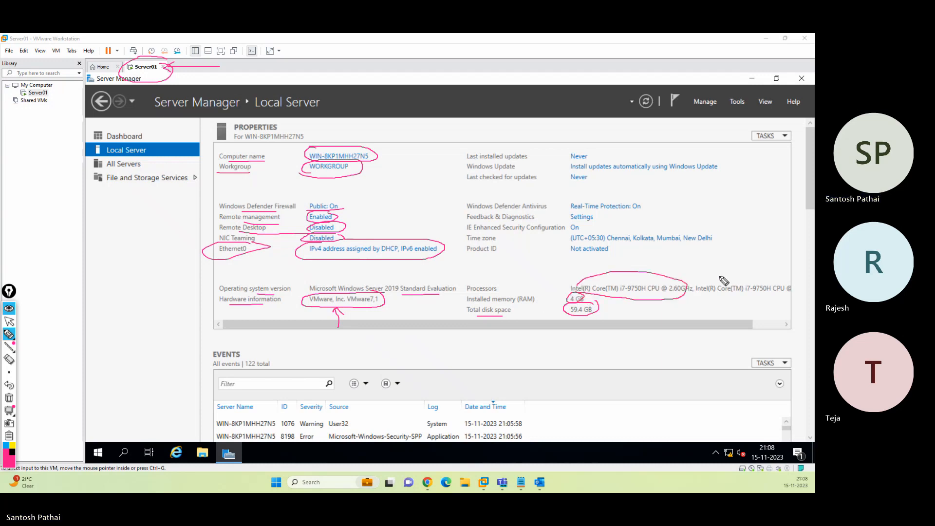
pyautogui.moveTo(691, 284)
pyautogui.mouseDown()
pyautogui.moveTo(701, 302)
pyautogui.moveTo(777, 299)
pyautogui.moveTo(706, 268)
pyautogui.mouseUp()
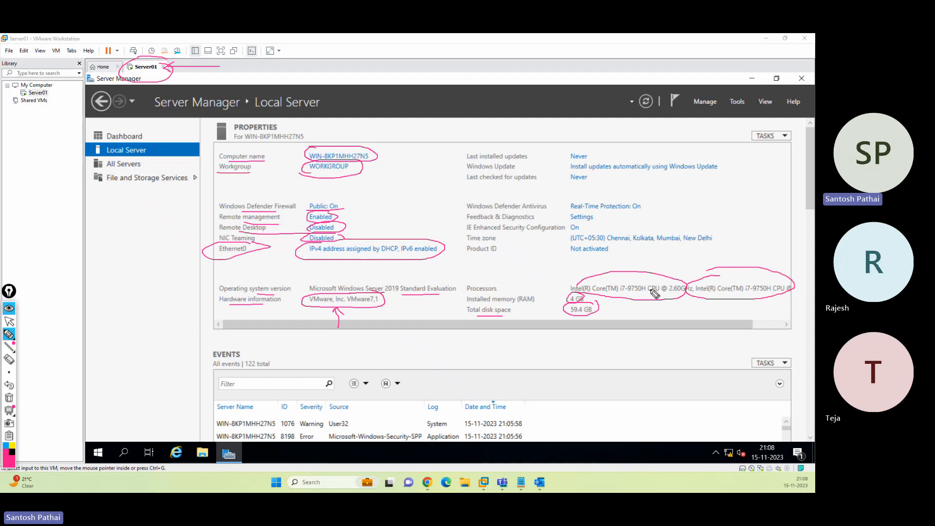
pyautogui.moveTo(475, 256); pyautogui.dragTo(494, 255)
pyautogui.moveTo(568, 256); pyautogui.dragTo(619, 257)
pyautogui.moveTo(598, 245); pyautogui.dragTo(663, 244)
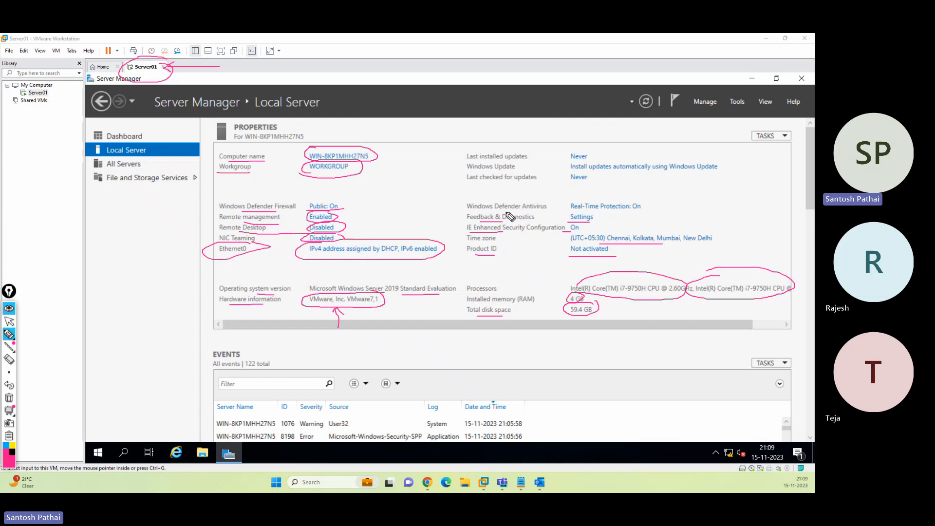
pyautogui.moveTo(487, 211); pyautogui.dragTo(524, 212)
pyautogui.moveTo(614, 211); pyautogui.dragTo(633, 211)
pyautogui.moveTo(478, 161); pyautogui.dragTo(504, 160)
pyautogui.moveTo(591, 172); pyautogui.dragTo(681, 171)
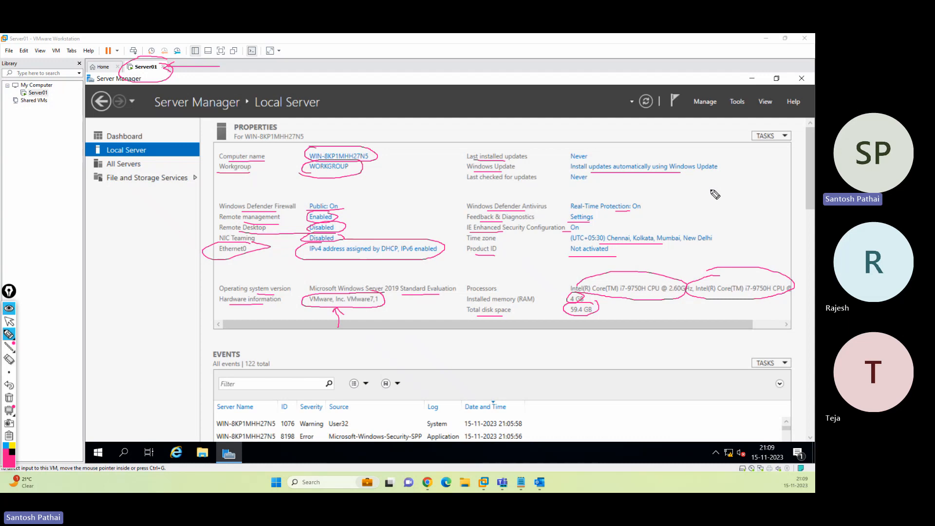
pyautogui.moveTo(468, 185); pyautogui.dragTo(587, 186)
pyautogui.moveTo(730, 397); pyautogui.dragTo(730, 442)
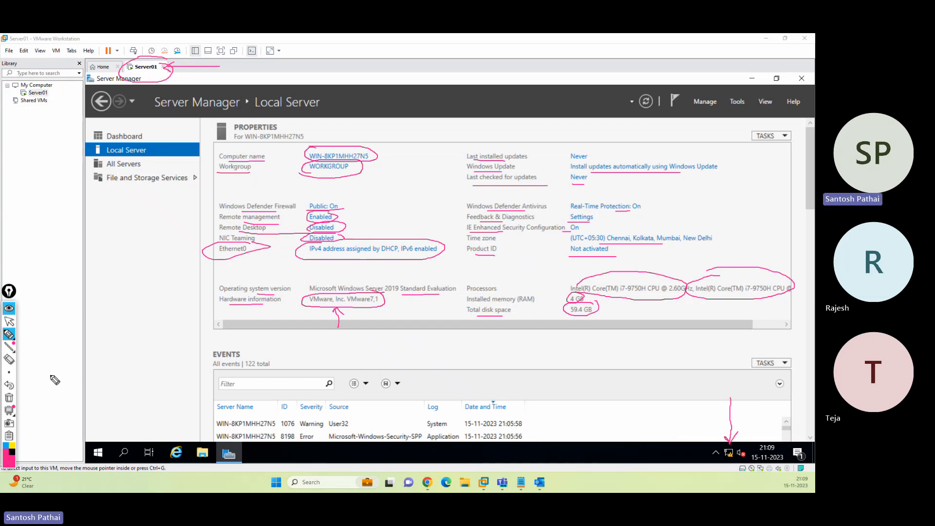
pyautogui.click(9, 398)
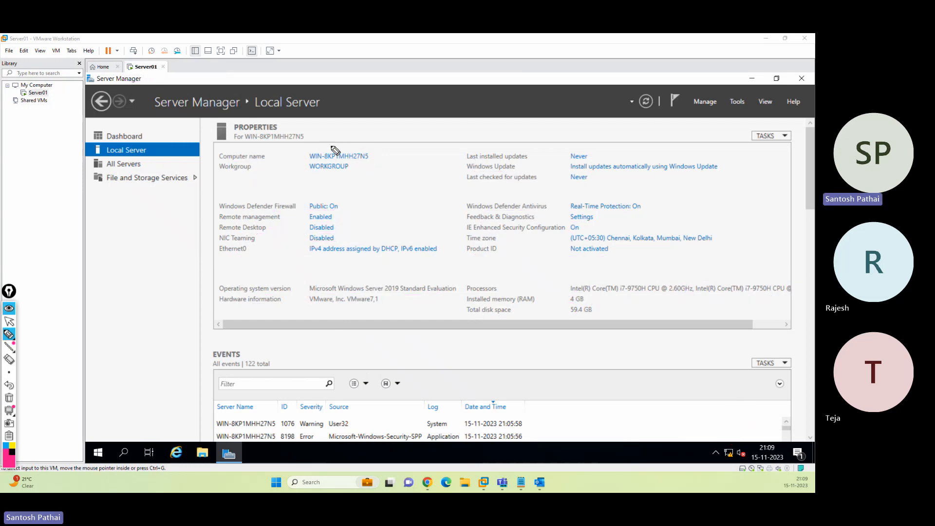
pyautogui.moveTo(333, 147)
pyautogui.mouseDown()
pyautogui.moveTo(307, 154)
pyautogui.moveTo(375, 166)
pyautogui.moveTo(332, 145)
pyautogui.mouseUp()
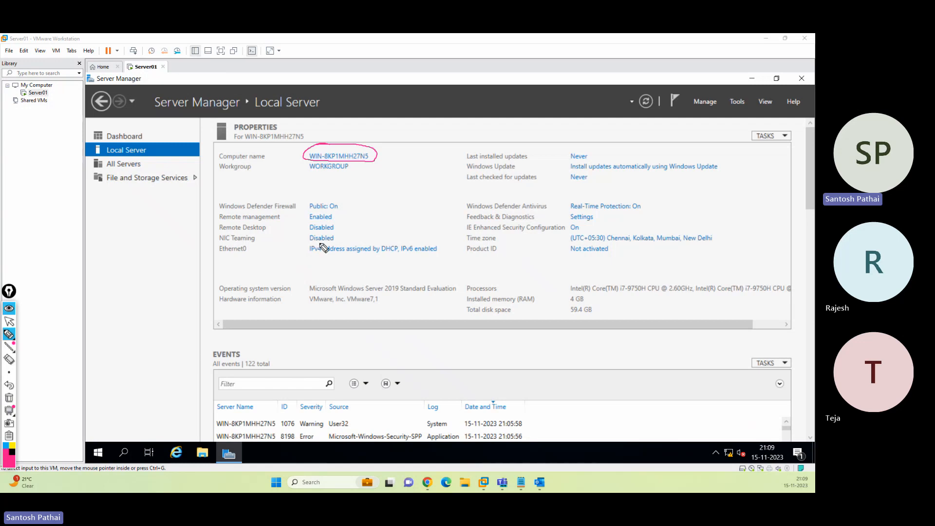
pyautogui.moveTo(320, 242)
pyautogui.mouseDown()
pyautogui.moveTo(301, 250)
pyautogui.moveTo(440, 257)
pyautogui.moveTo(409, 239)
pyautogui.moveTo(333, 243)
pyautogui.mouseUp()
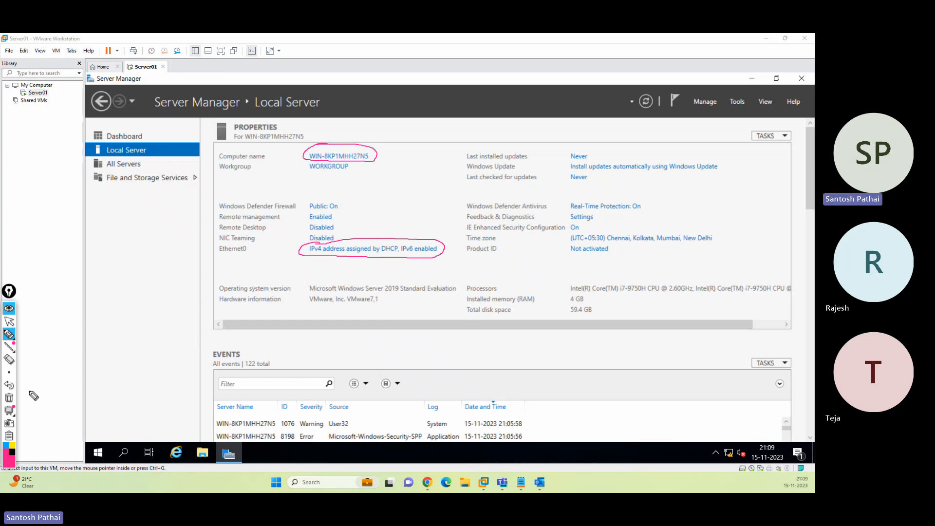
pyautogui.click(13, 395)
pyautogui.click(10, 322)
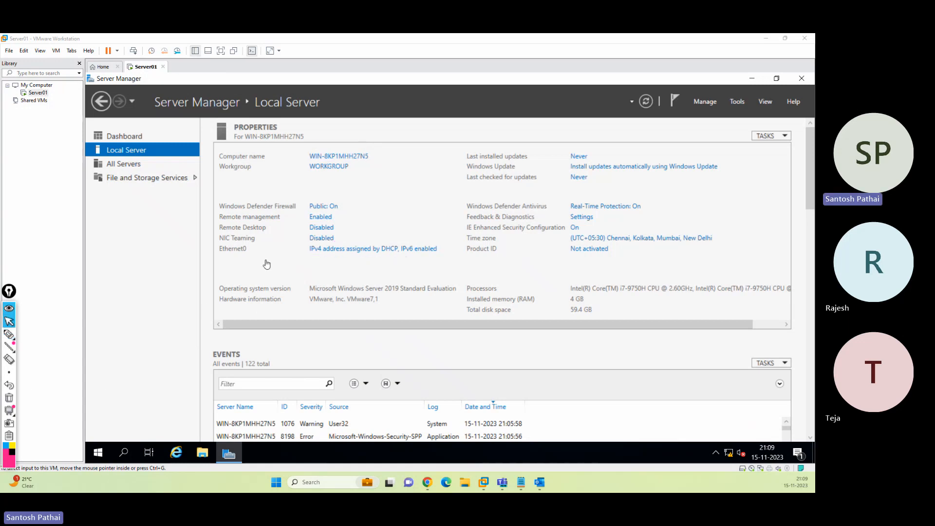
pyautogui.click(284, 265)
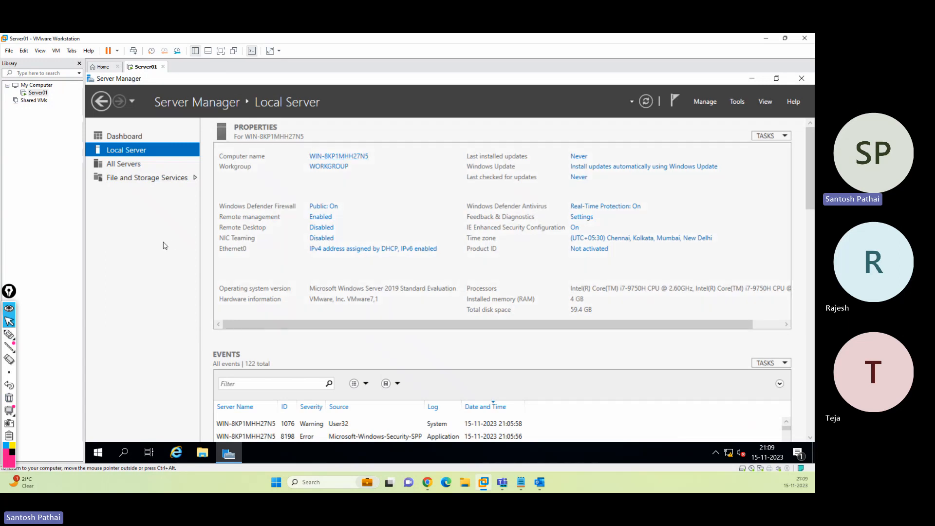
# Launch System Properties by running sysdm.cpl from the Run box
pyautogui.press('super+r')
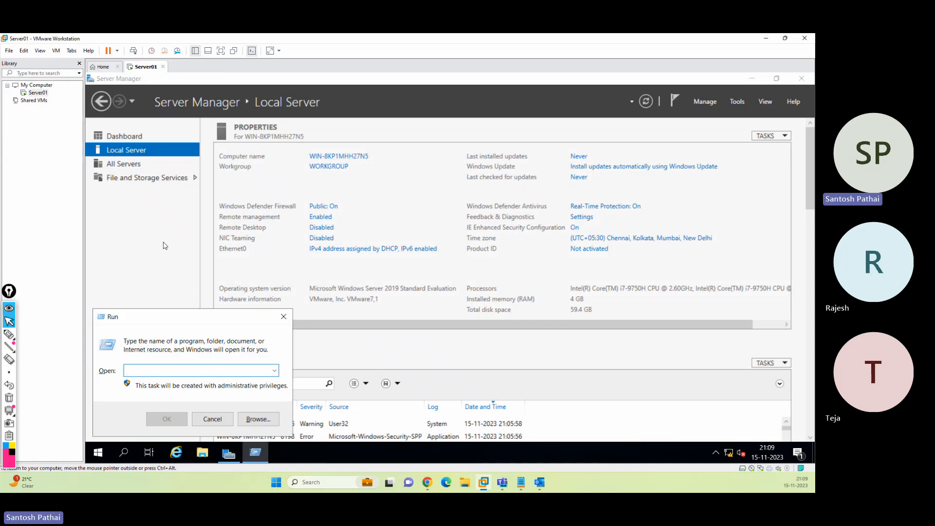
pyautogui.write('sysdm.cpl')
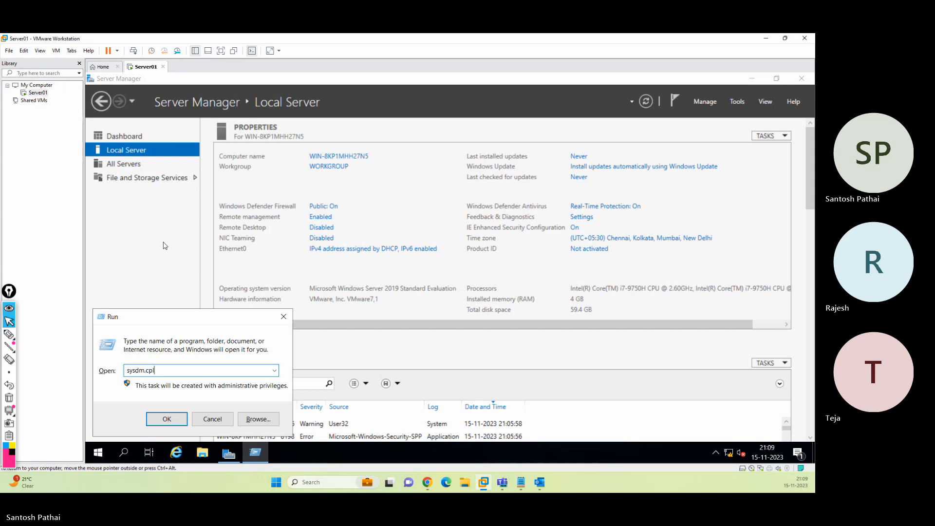
pyautogui.press('Return')
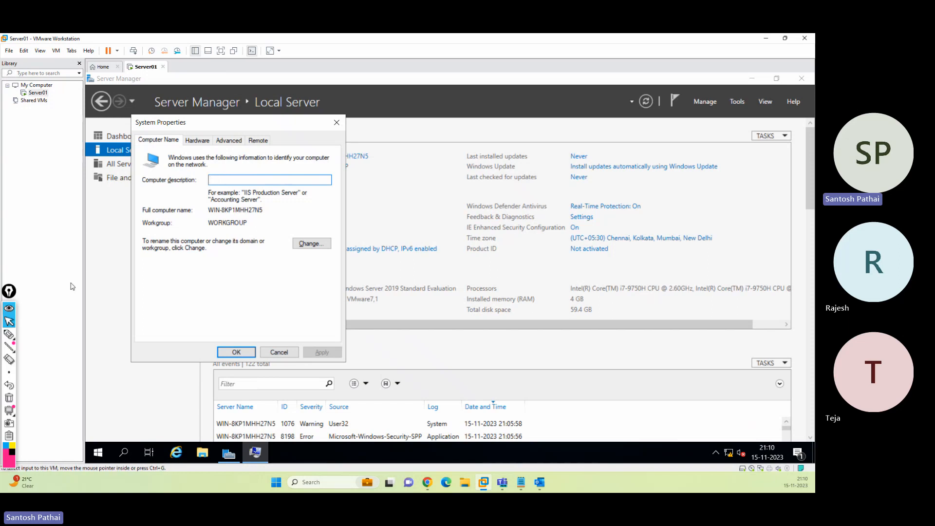
# Annotate the Computer Name tab's rename and domain/workgroup instructions, then open the Change dialog
pyautogui.click(9, 334)
pyautogui.moveTo(189, 181)
pyautogui.mouseDown()
pyautogui.moveTo(131, 182)
pyautogui.moveTo(268, 193)
pyautogui.moveTo(176, 172)
pyautogui.moveTo(236, 188)
pyautogui.moveTo(218, 186)
pyautogui.mouseUp()
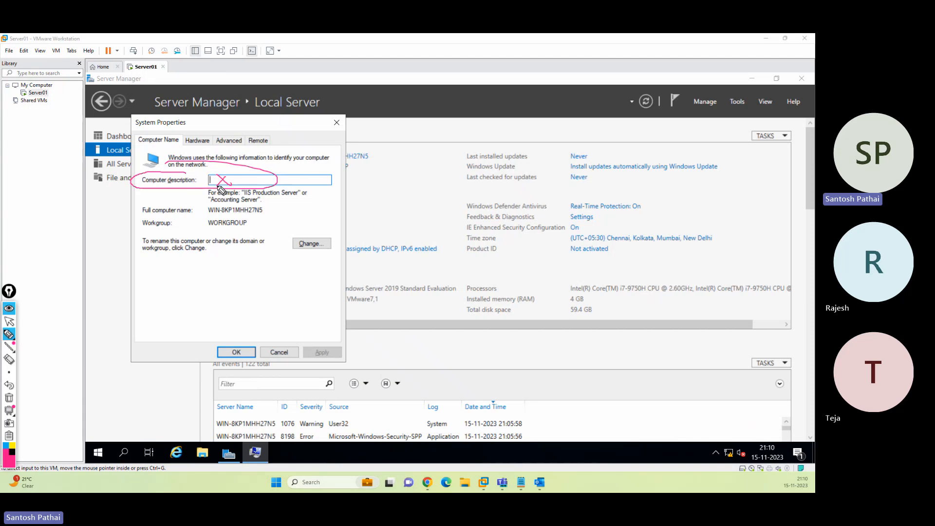
pyautogui.moveTo(314, 238)
pyautogui.mouseDown()
pyautogui.moveTo(280, 258)
pyautogui.moveTo(347, 251)
pyautogui.moveTo(262, 235)
pyautogui.mouseUp()
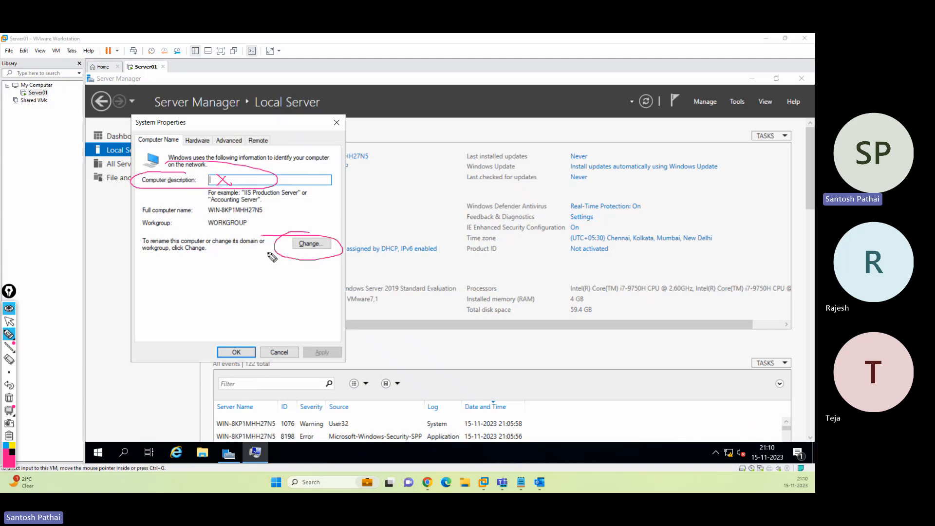
pyautogui.moveTo(173, 249); pyautogui.dragTo(253, 245)
pyautogui.moveTo(148, 253); pyautogui.dragTo(293, 255)
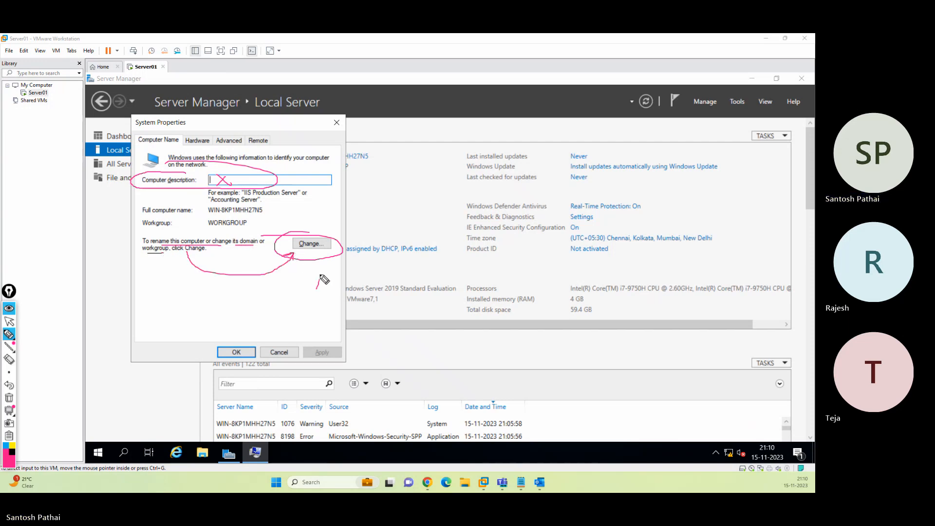
pyautogui.moveTo(317, 288)
pyautogui.mouseDown()
pyautogui.moveTo(319, 255)
pyautogui.moveTo(323, 263)
pyautogui.mouseUp()
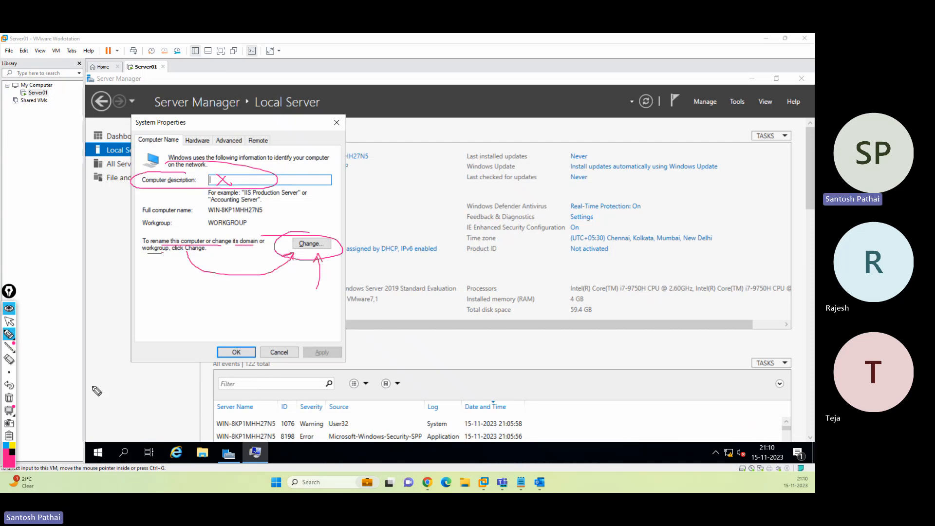
pyautogui.click(8, 397)
pyautogui.click(9, 322)
pyautogui.click(309, 244)
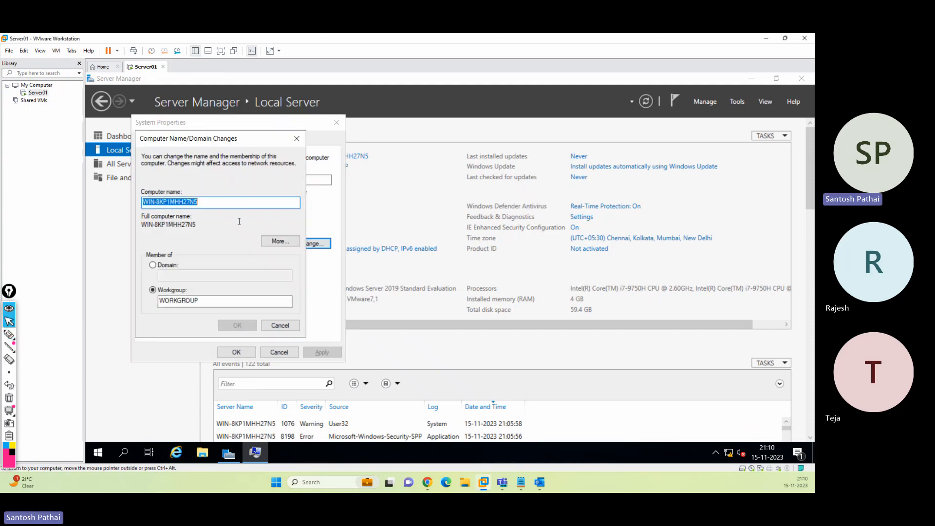
# Rename the computer to Server01, confirm it, and circle the new name on screen
pyautogui.write('Server01')
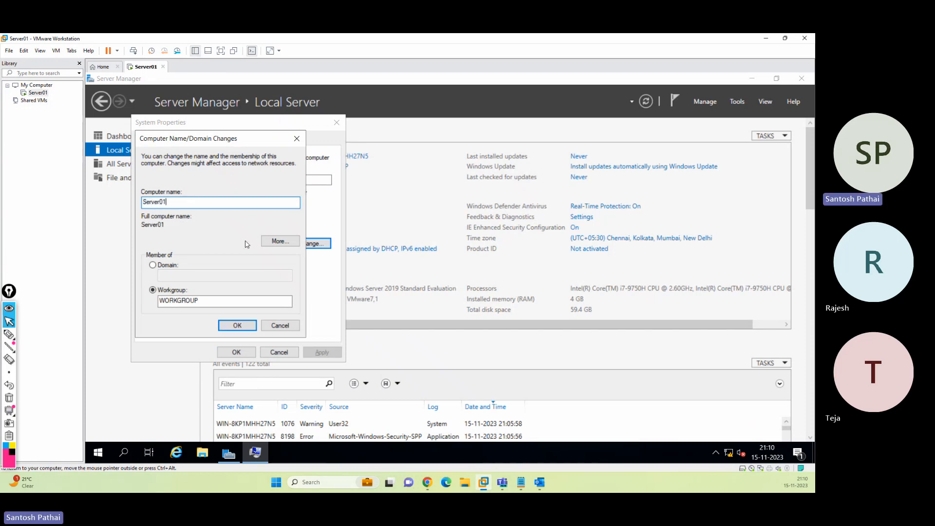
pyautogui.click(237, 325)
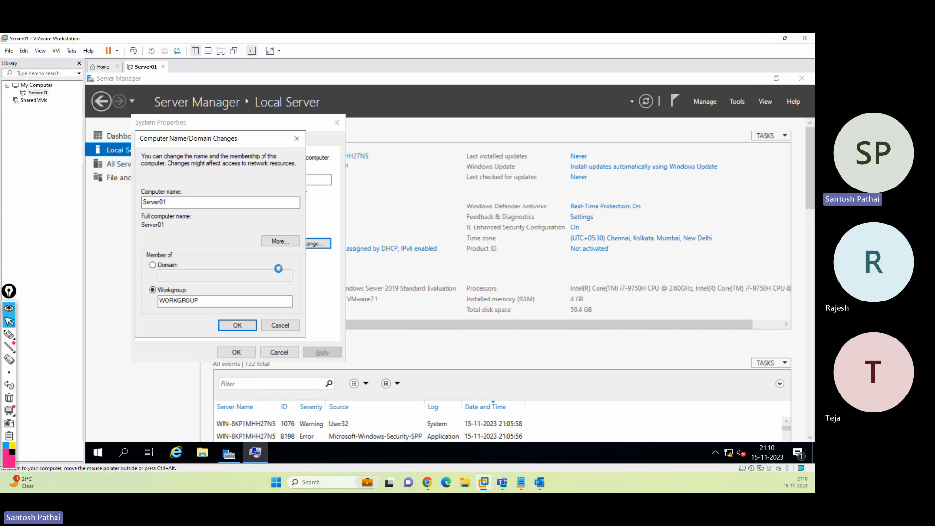
pyautogui.click(9, 334)
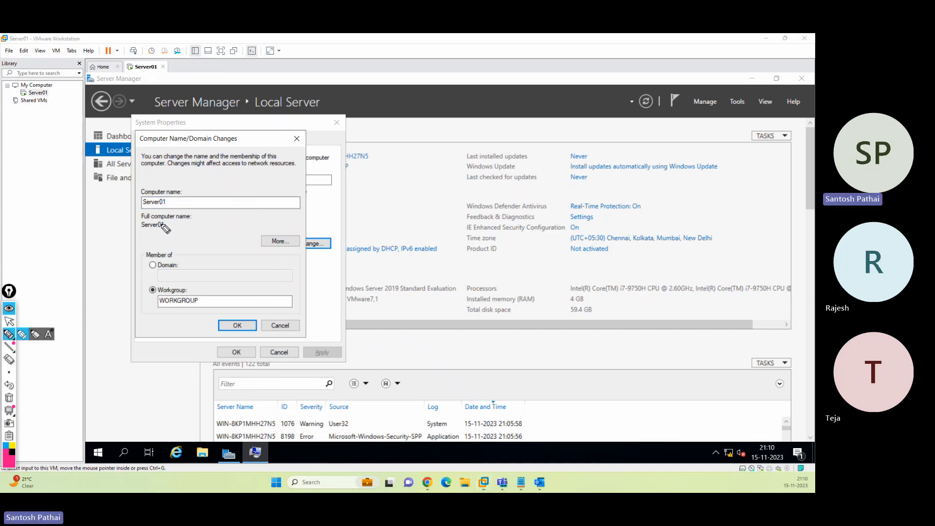
pyautogui.moveTo(180, 189)
pyautogui.mouseDown()
pyautogui.moveTo(142, 191)
pyautogui.moveTo(198, 200)
pyautogui.mouseUp()
pyautogui.moveTo(261, 184); pyautogui.dragTo(193, 199)
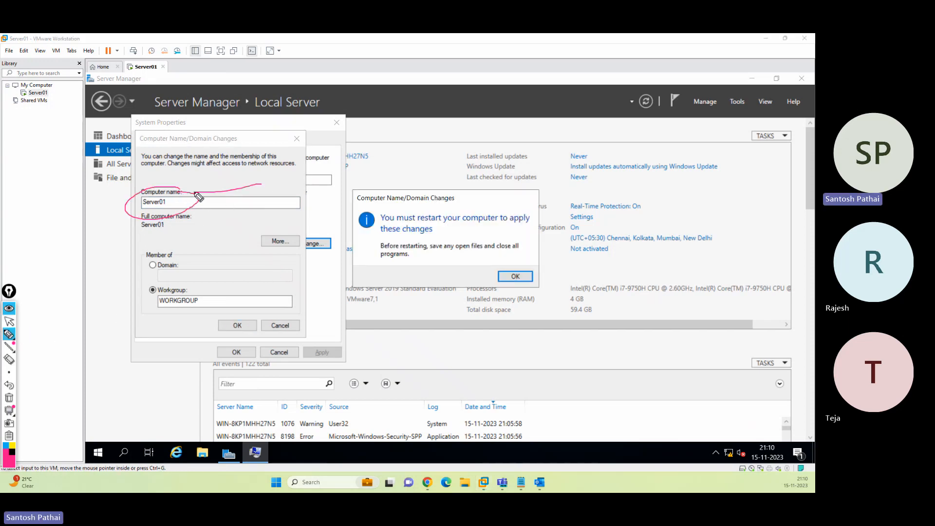
pyautogui.moveTo(79, 207)
pyautogui.mouseDown()
pyautogui.moveTo(41, 157)
pyautogui.moveTo(146, 57)
pyautogui.moveTo(181, 82)
pyautogui.moveTo(129, 45)
pyautogui.moveTo(83, 41)
pyautogui.moveTo(73, 55)
pyautogui.moveTo(138, 72)
pyautogui.mouseUp()
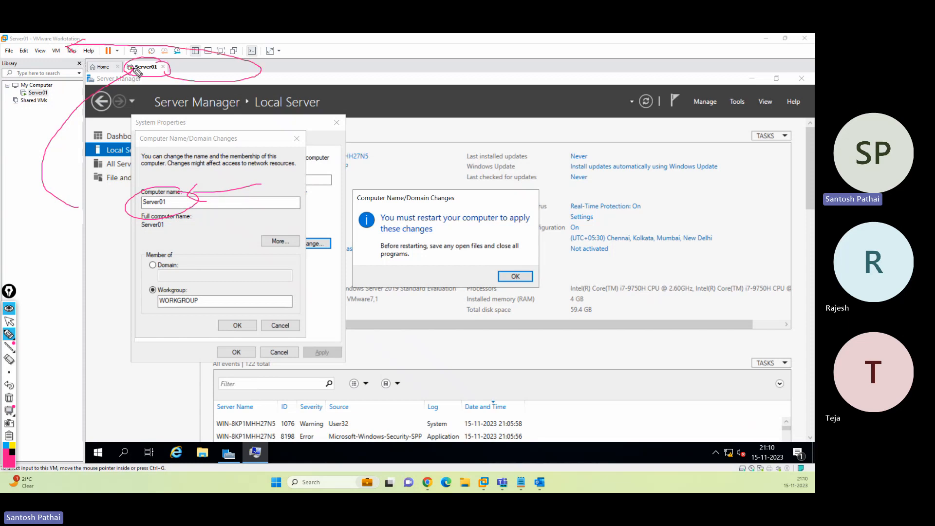
# Mark the old name still shown, acknowledge the restart notice, and close System Properties
pyautogui.moveTo(218, 139)
pyautogui.mouseDown()
pyautogui.moveTo(188, 184)
pyautogui.moveTo(202, 181)
pyautogui.mouseUp()
pyautogui.moveTo(392, 141); pyautogui.dragTo(371, 152)
pyautogui.click(9, 397)
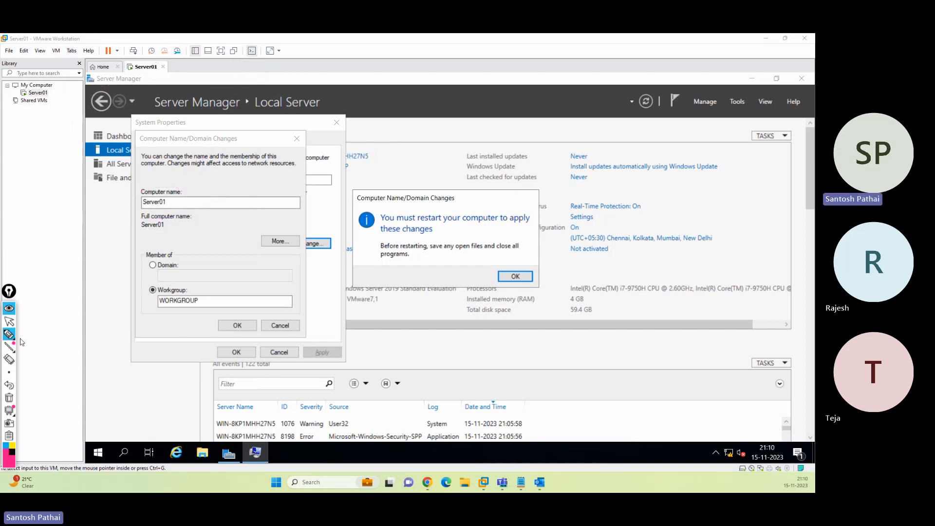
pyautogui.click(8, 321)
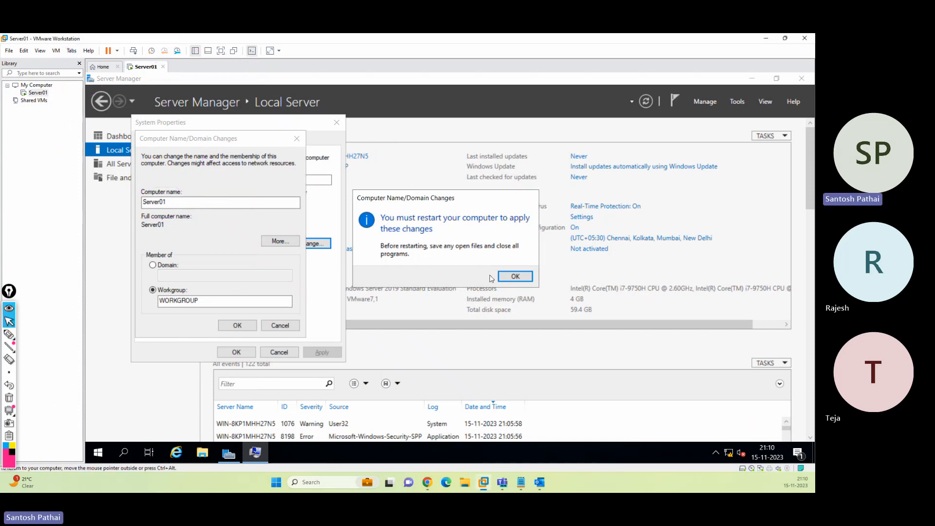
pyautogui.click(513, 277)
pyautogui.click(236, 352)
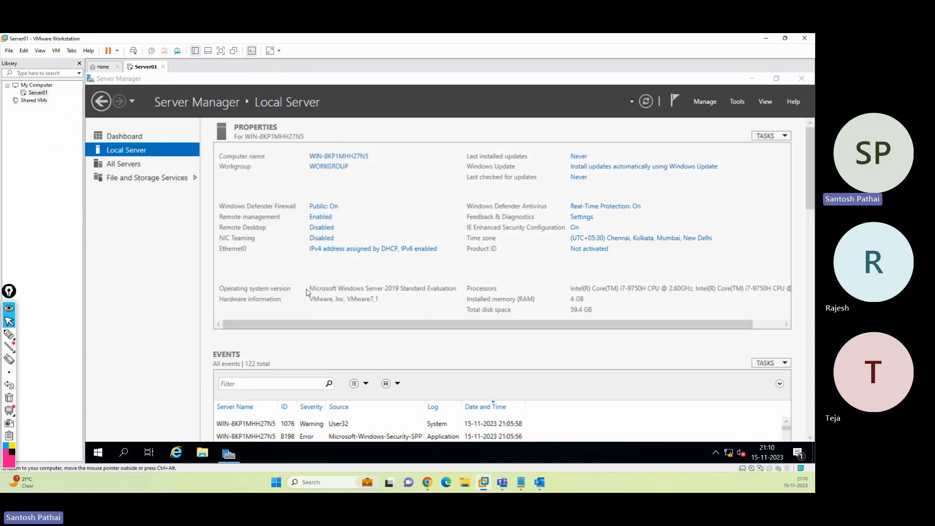
# Mark the old name WIN-8KP1MHH27N5 and the restart message, then choose Restart Now
pyautogui.click(9, 334)
pyautogui.moveTo(318, 149)
pyautogui.mouseDown()
pyautogui.moveTo(302, 154)
pyautogui.moveTo(376, 155)
pyautogui.moveTo(307, 151)
pyautogui.mouseUp()
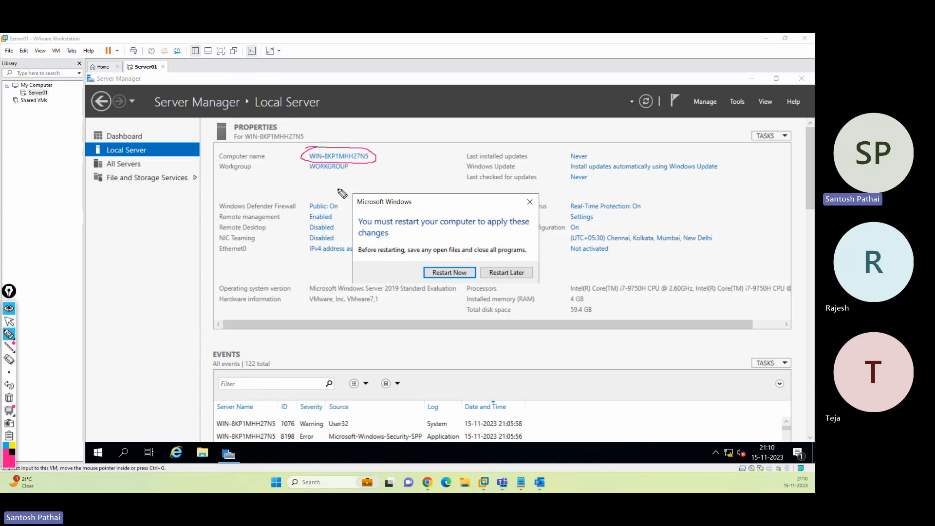
pyautogui.moveTo(455, 205); pyautogui.dragTo(448, 256)
pyautogui.click(8, 398)
pyautogui.click(8, 321)
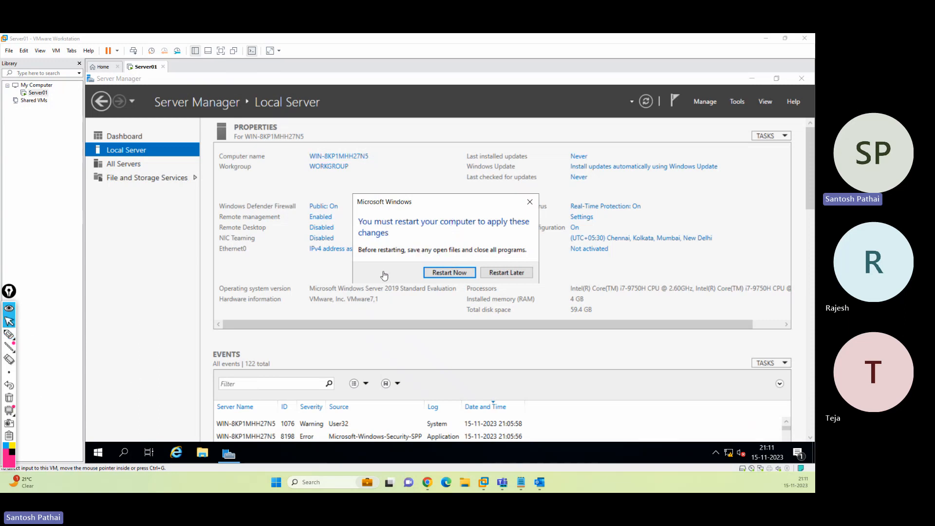
pyautogui.click(448, 272)
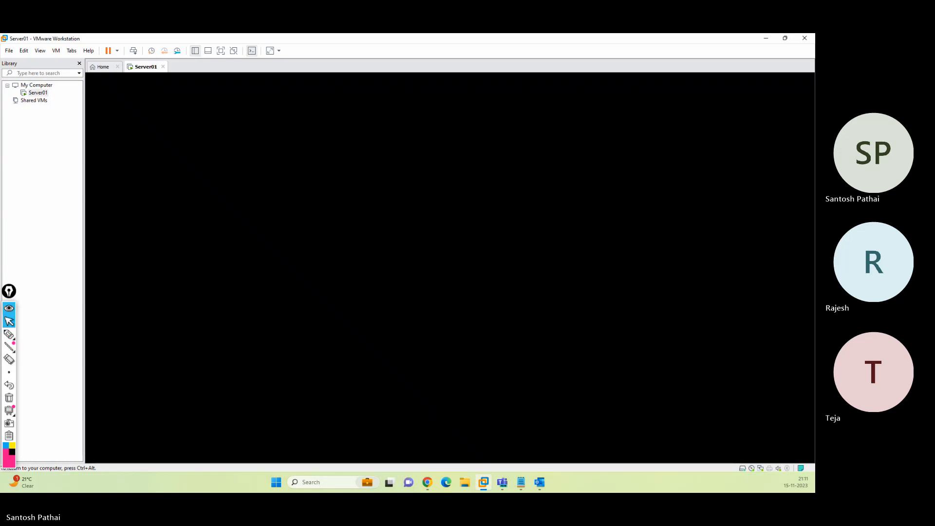
# After the reboot, unlock Server01 and sign in as Administrator with the account password
pyautogui.hotkey('ctrl', 'alt')
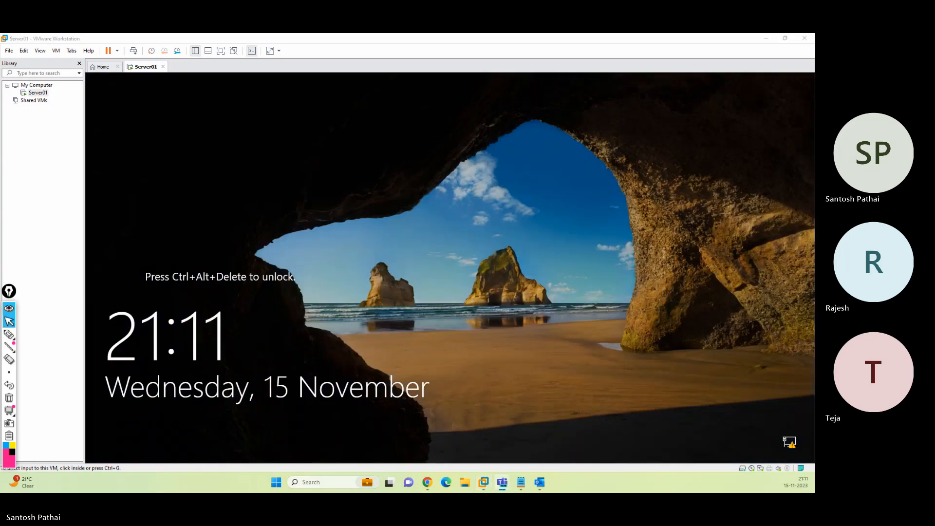
pyautogui.click(480, 239)
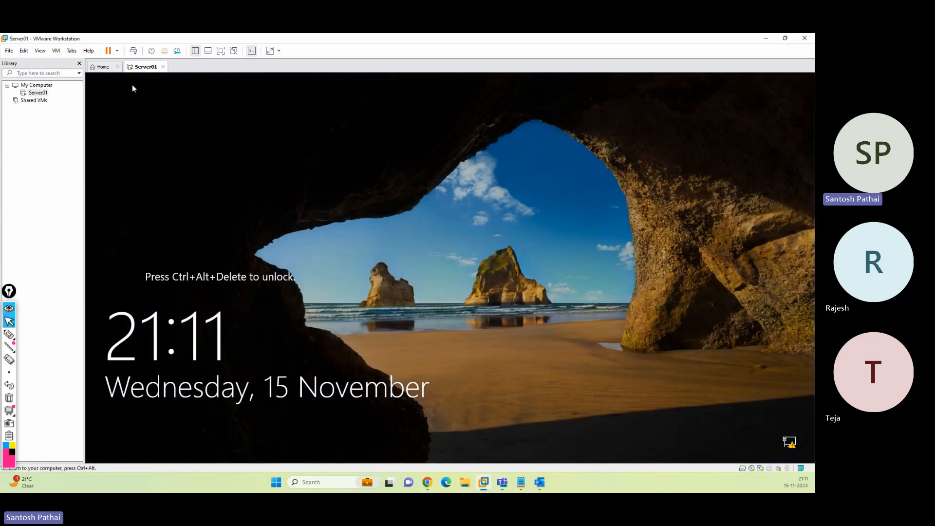
pyautogui.hotkey('ctrl', 'alt')
pyautogui.click(133, 50)
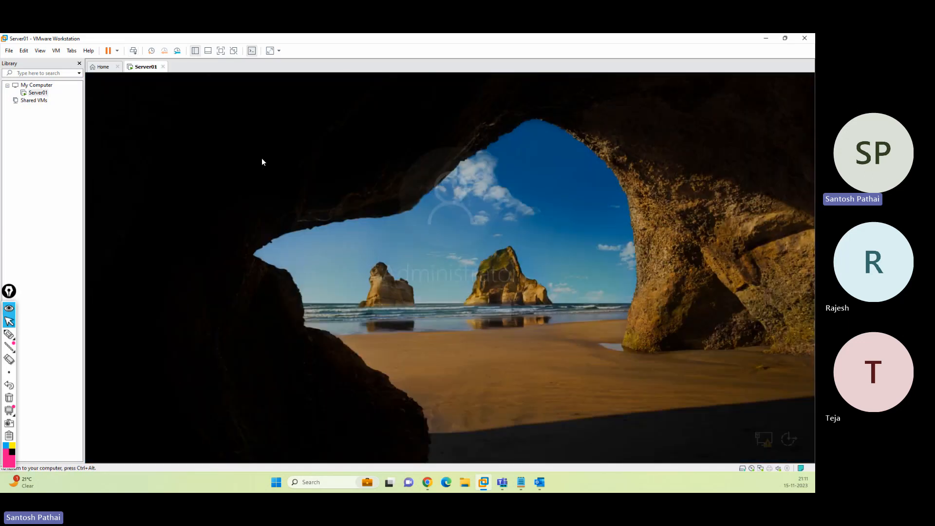
pyautogui.write('Pa')
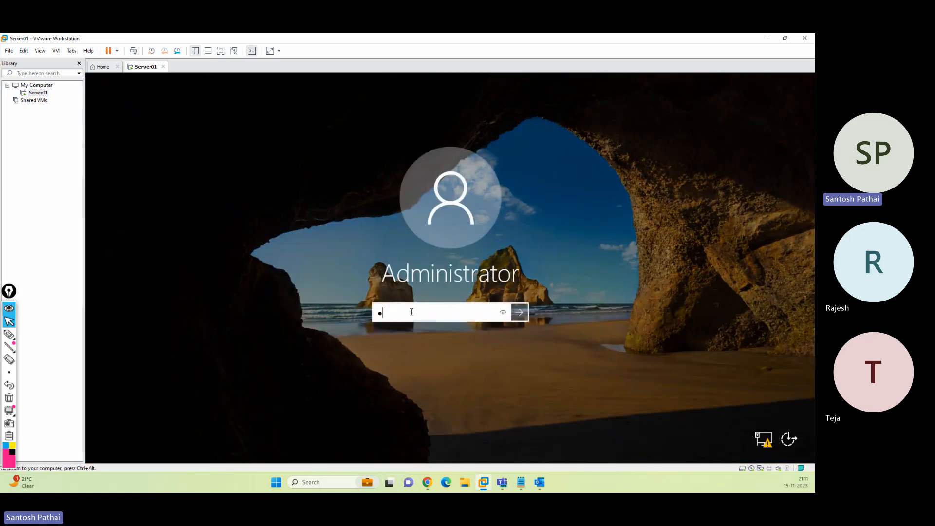
pyautogui.write('•••••••')
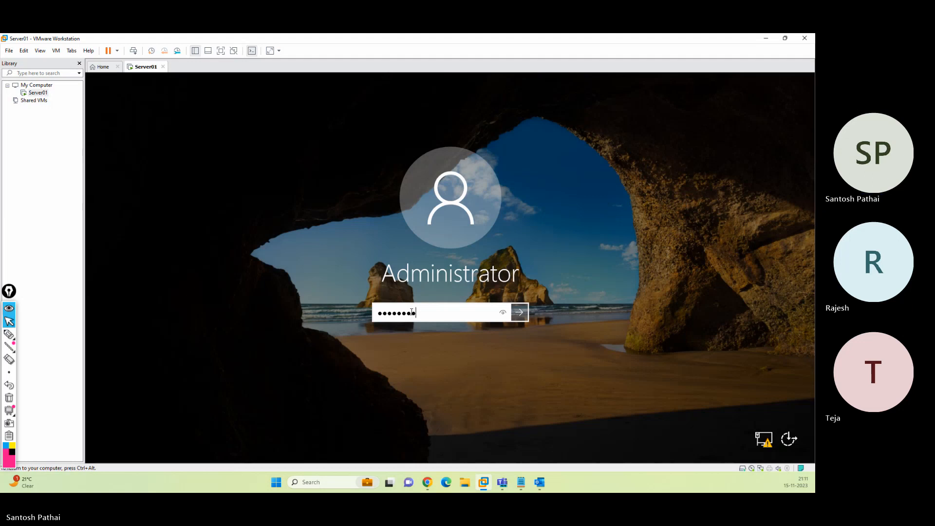
pyautogui.press('Return')
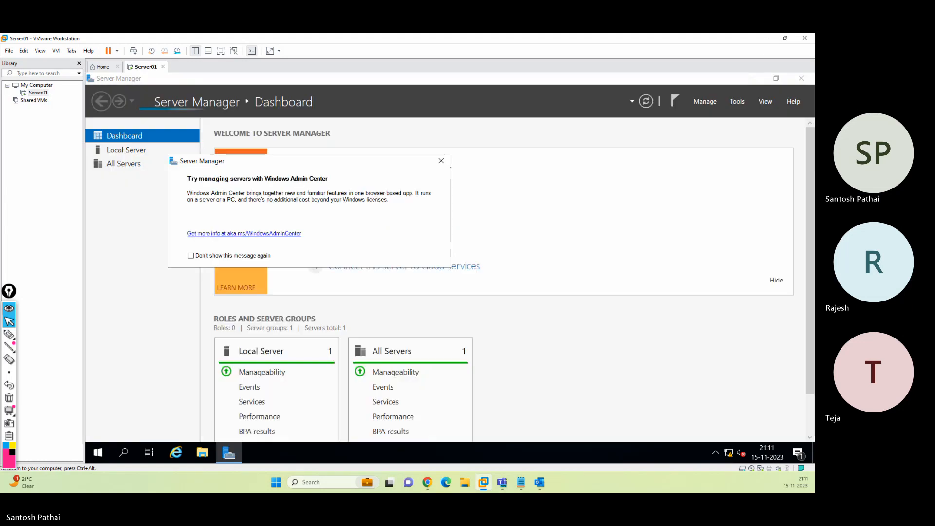
# Close the Admin Center prompt and reapply 125% display scaling from the desktop's Display settings
pyautogui.click(440, 161)
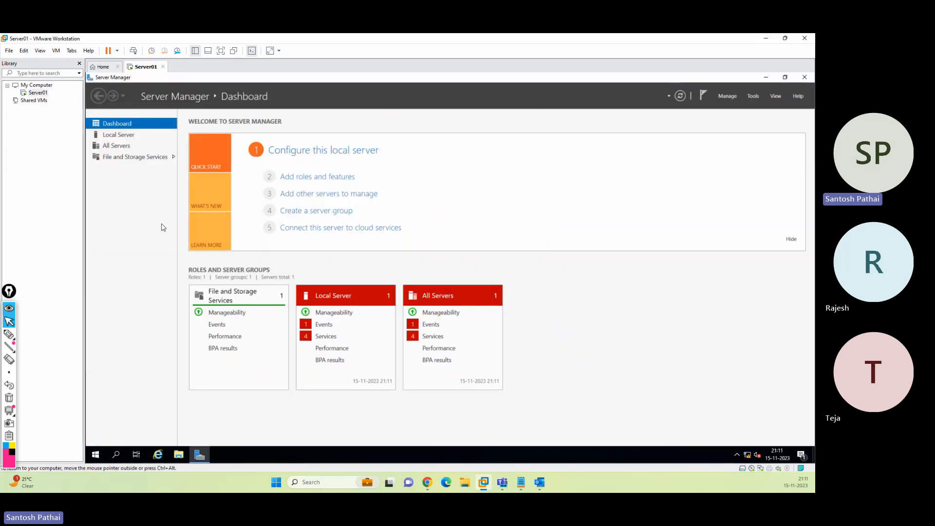
pyautogui.click(766, 77)
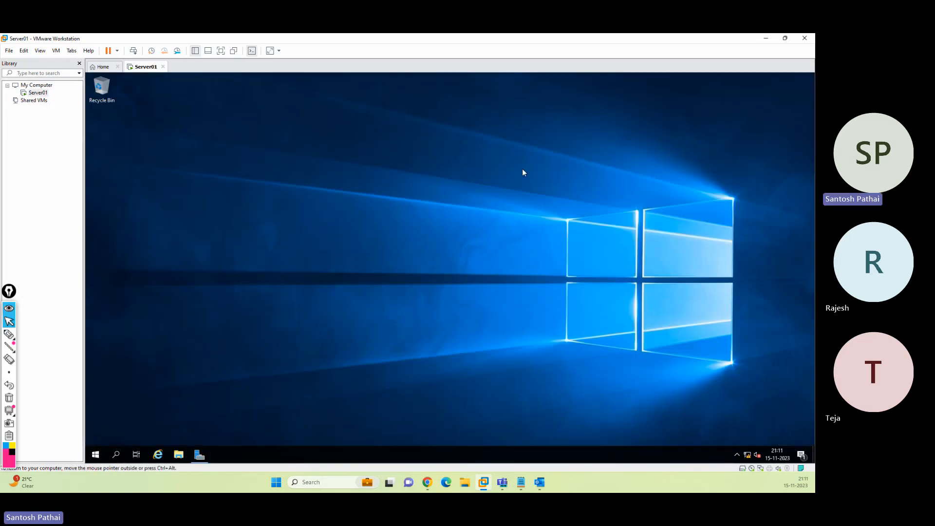
pyautogui.rightClick(516, 164)
pyautogui.click(541, 234)
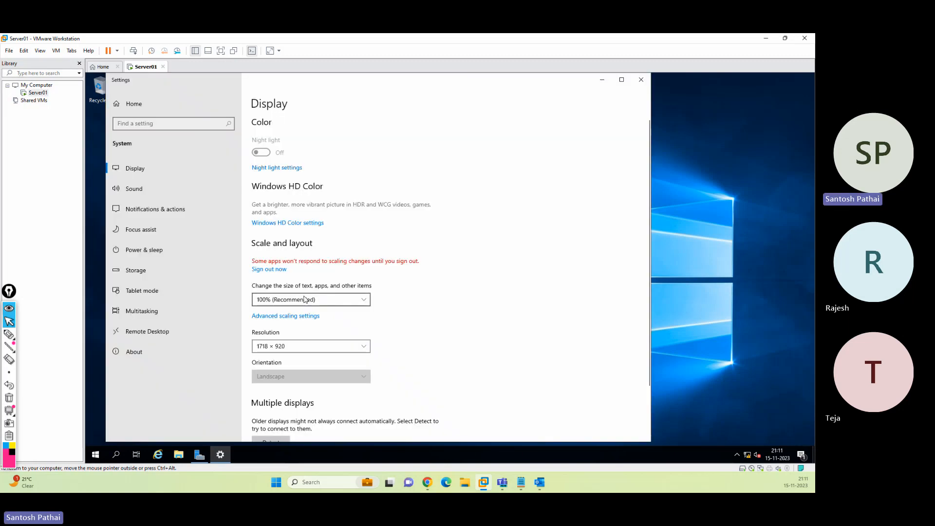
pyautogui.click(305, 299)
pyautogui.click(287, 313)
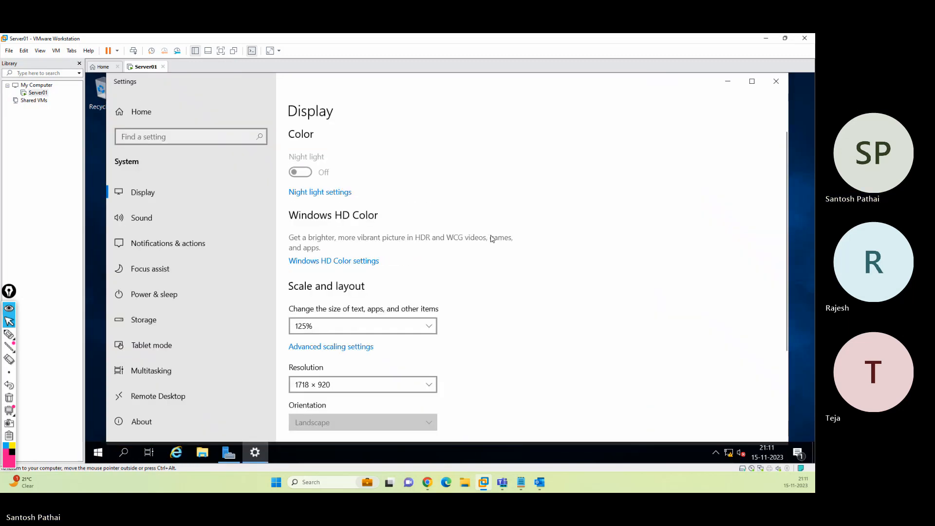
pyautogui.click(776, 82)
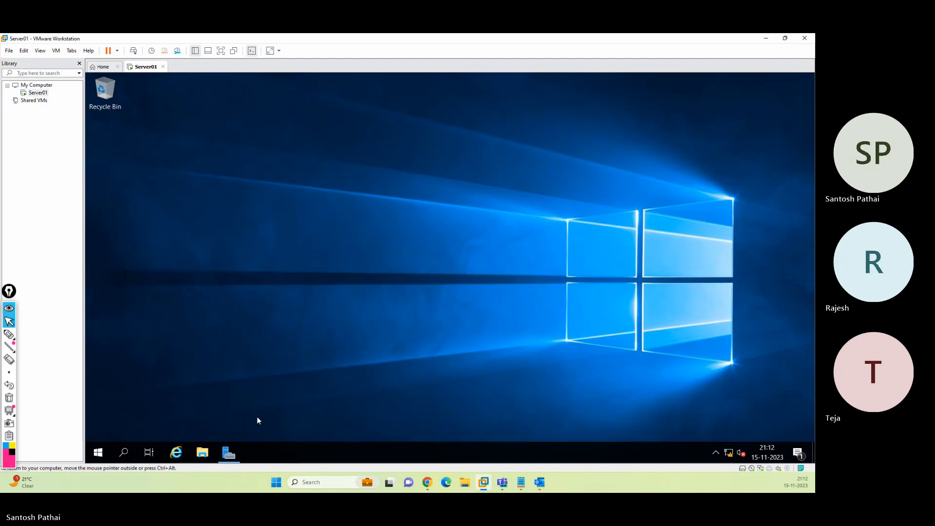
pyautogui.click(229, 452)
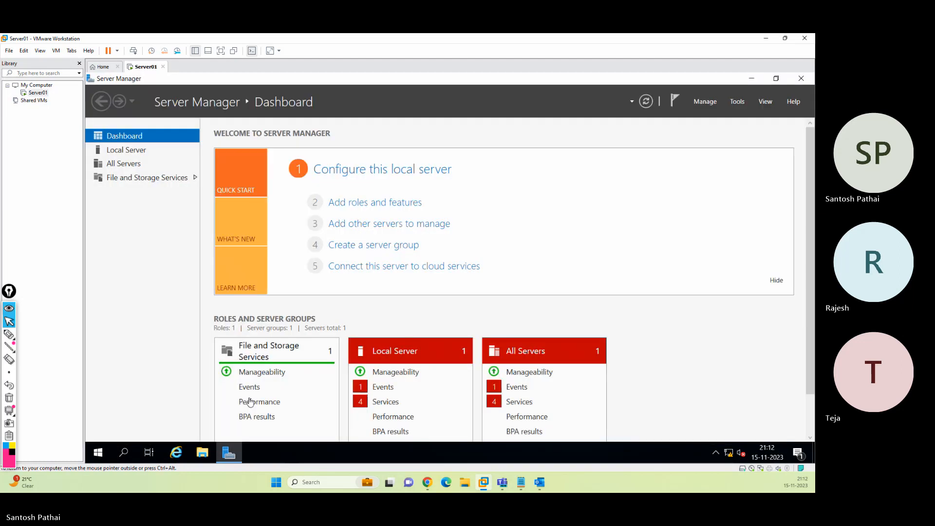
# Open the Local Server page and briefly view Network Connections from the Ethernet0 link
pyautogui.click(138, 151)
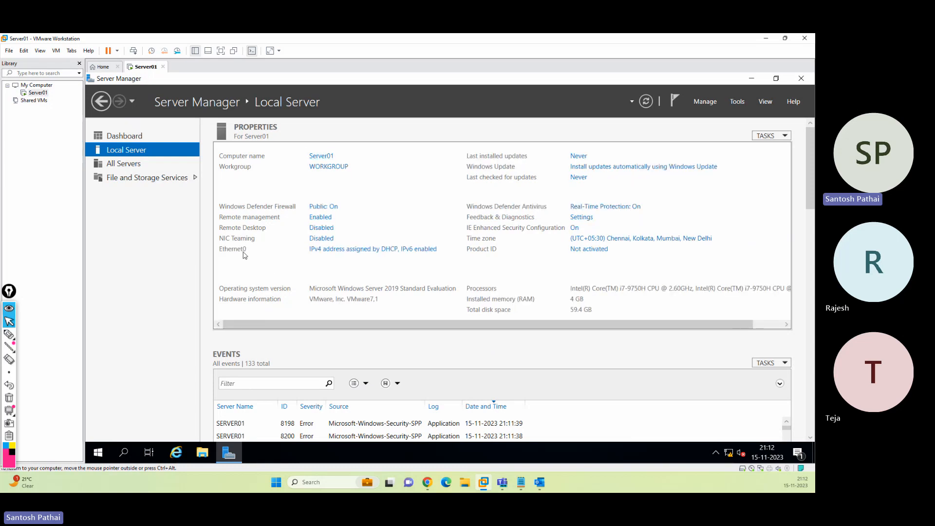
pyautogui.click(347, 254)
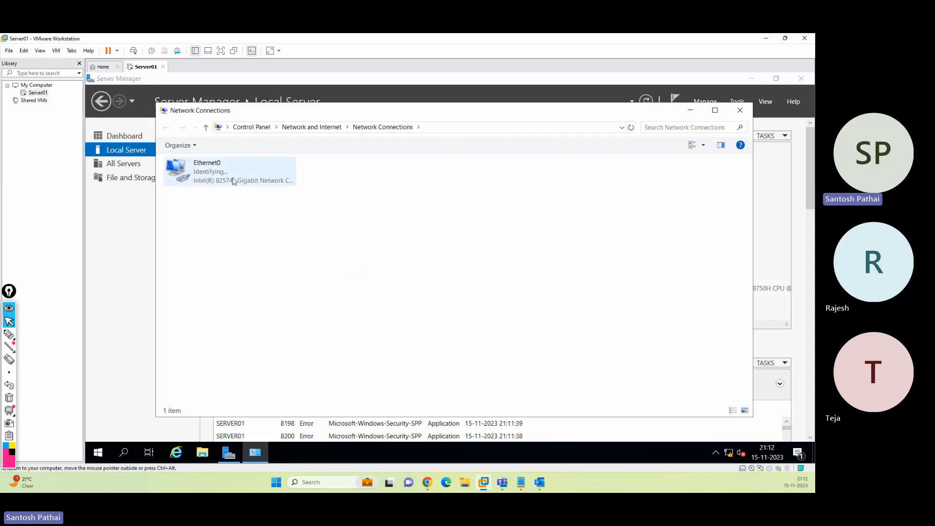
pyautogui.click(739, 110)
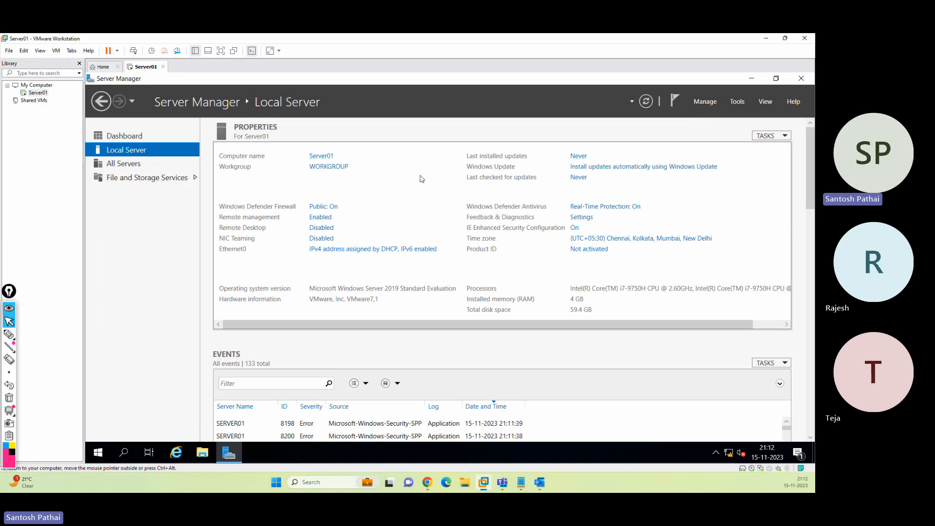
# Run ncpa.cpl and open the Ethernet0 adapter's Properties
pyautogui.press('super+r')
pyautogui.press('super')
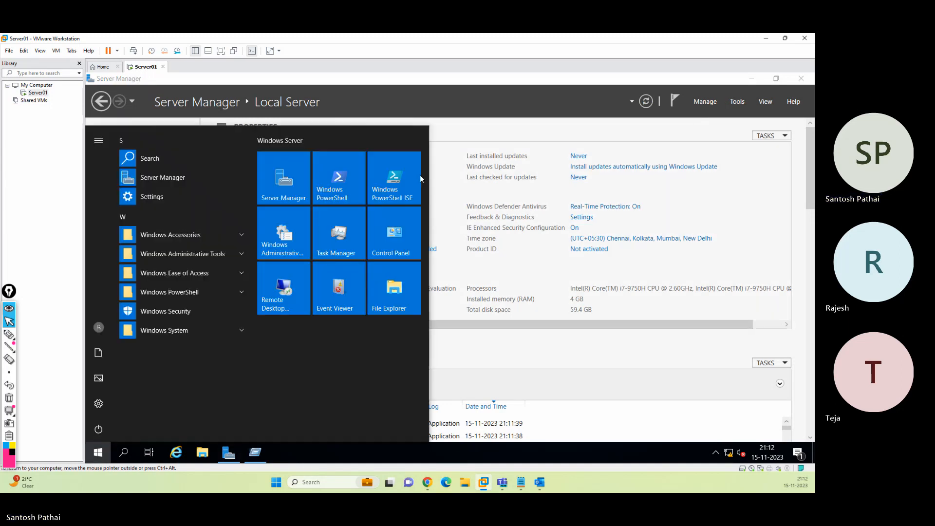
pyautogui.click(505, 111)
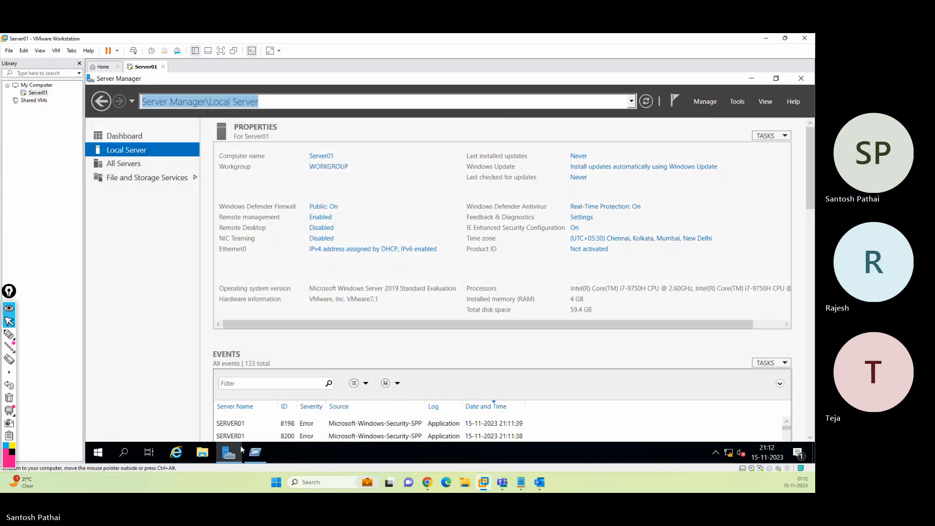
pyautogui.click(255, 452)
pyautogui.write('ncpa.cpl')
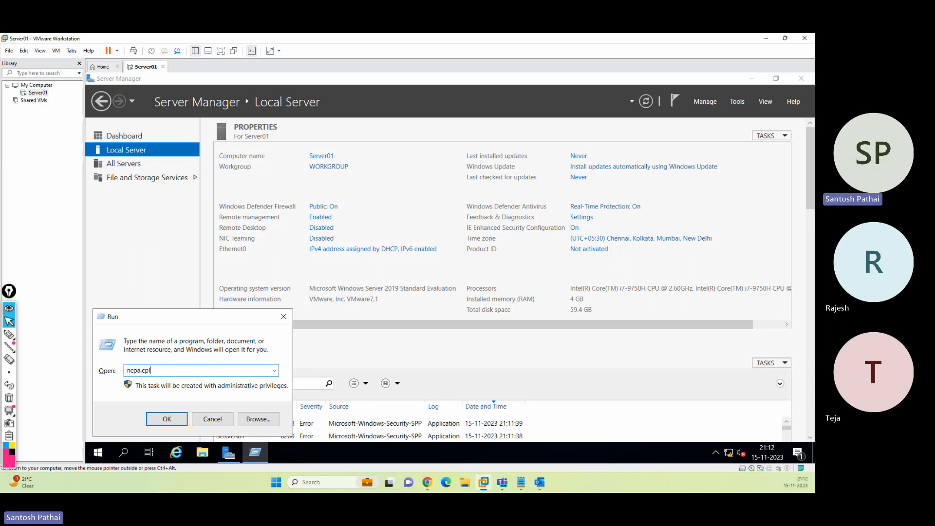
pyautogui.press('Return')
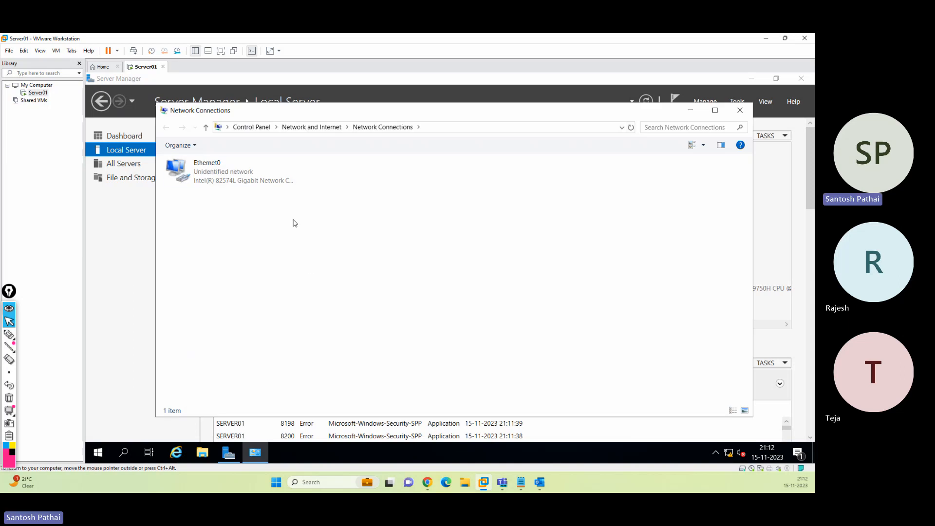
pyautogui.rightClick(201, 167)
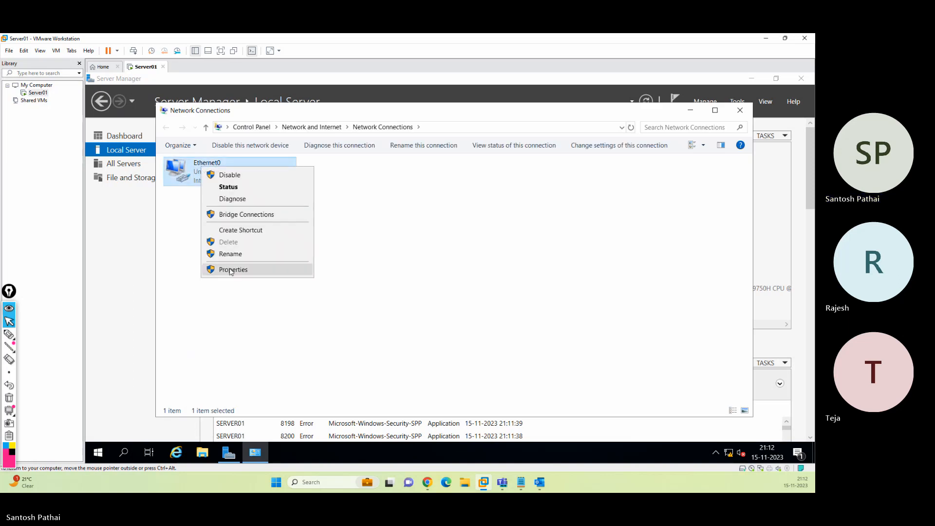
pyautogui.click(231, 270)
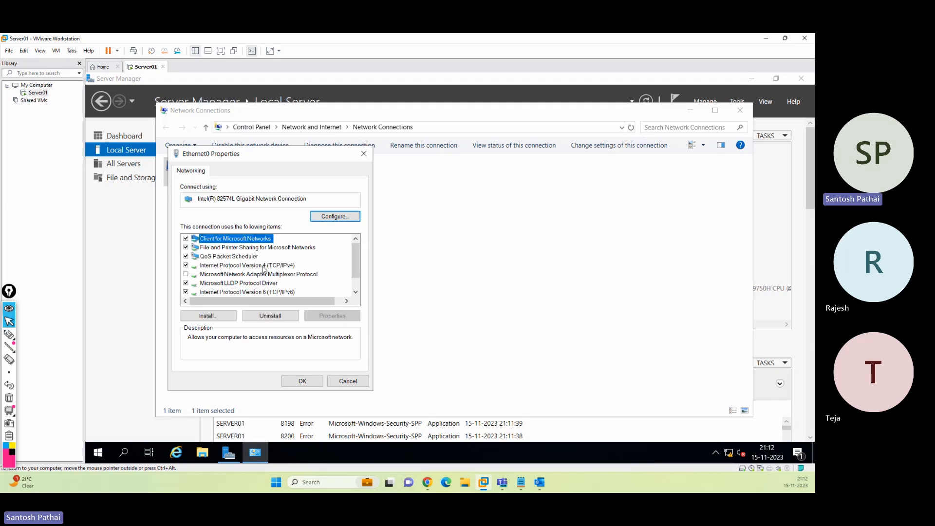
# Switch Ethernet0's TCP/IPv4 to manual address 10.0.0.100 with mask 255.255.255.0 and save
pyautogui.click(263, 265)
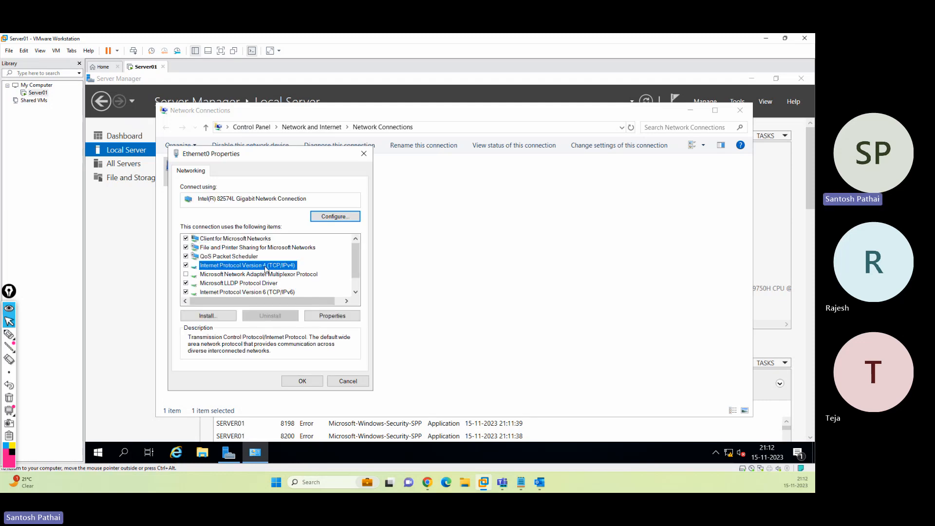
pyautogui.click(337, 317)
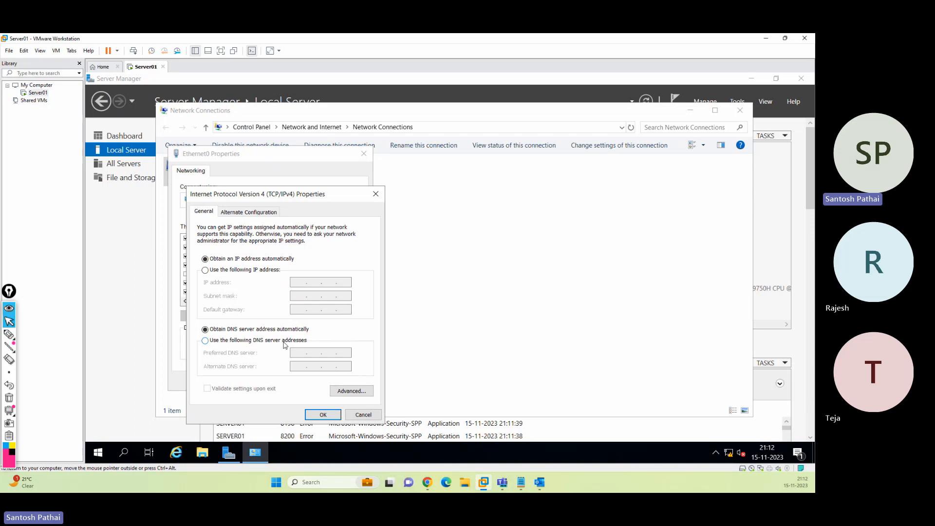
pyautogui.click(223, 270)
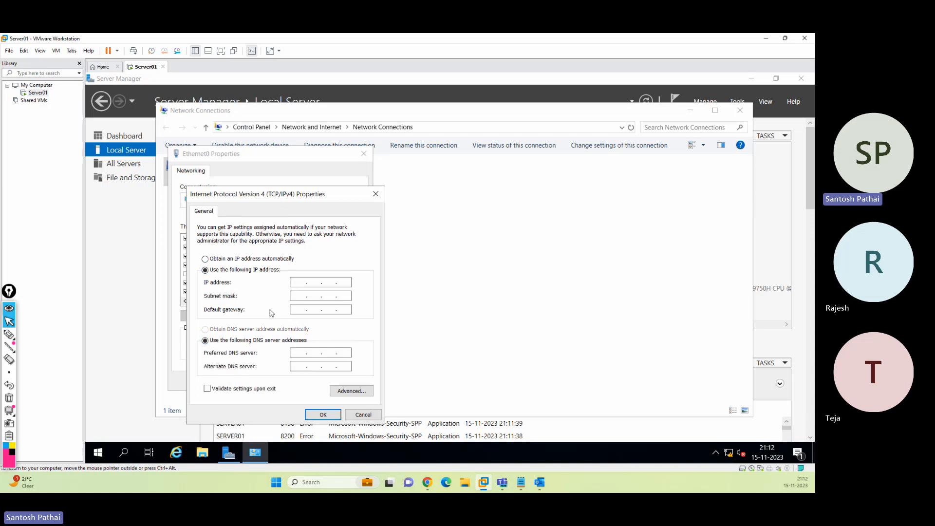
pyautogui.click(294, 285)
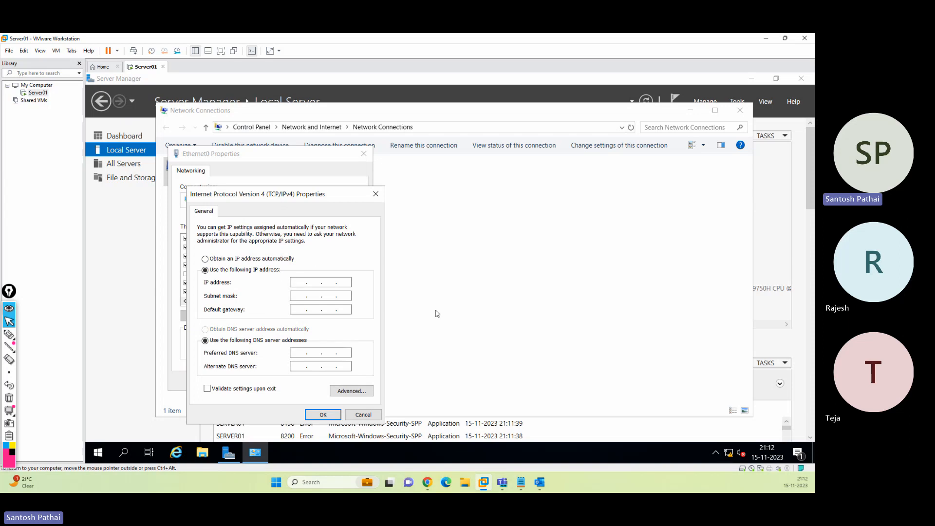
pyautogui.write('10 . 0 . 0 . 100')
pyautogui.press('Tab')
pyautogui.write('255 . 255 . 255 . 0')
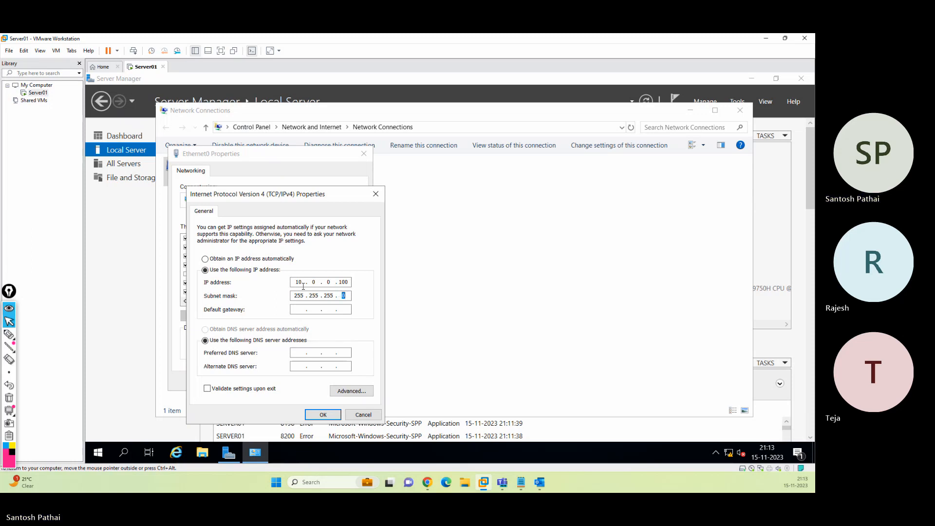
pyautogui.click(323, 415)
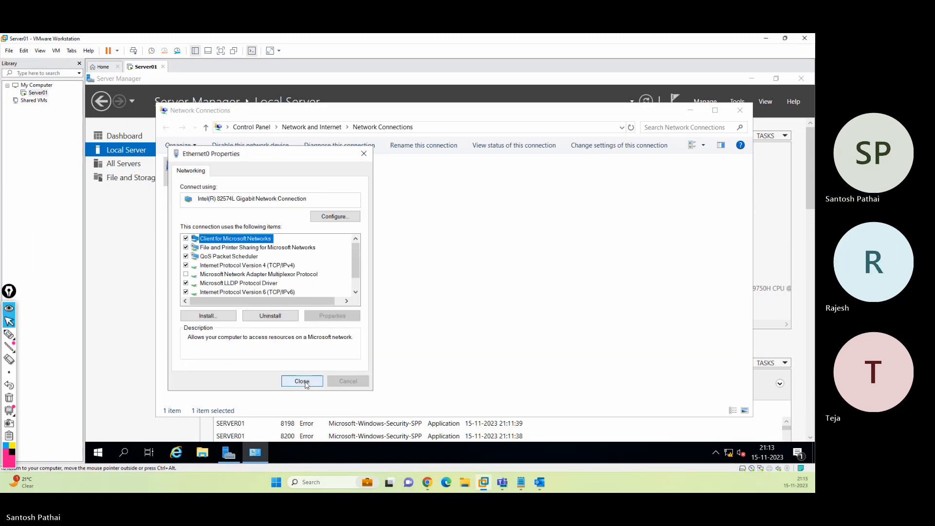
# Uncheck TCP/IPv6 on Ethernet0, then close Ethernet0 Properties and the Network Connections window
pyautogui.click(255, 292)
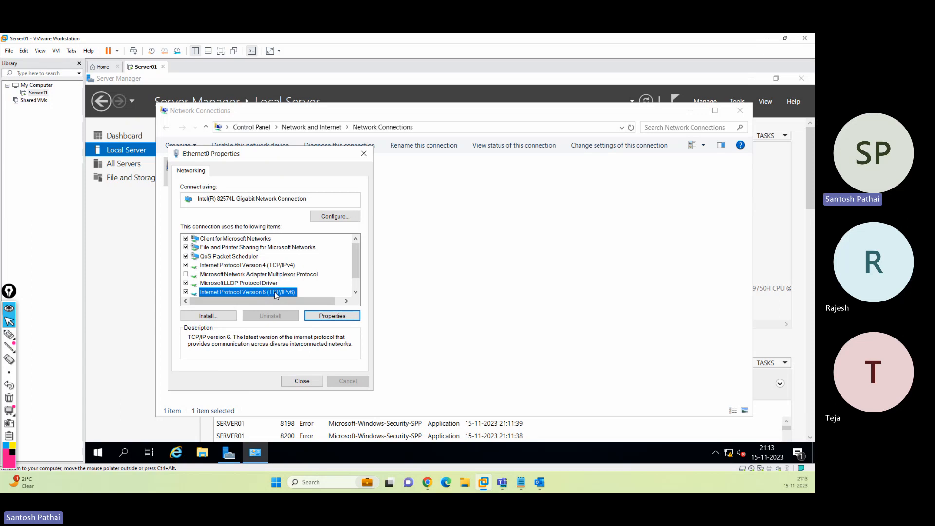
pyautogui.click(185, 292)
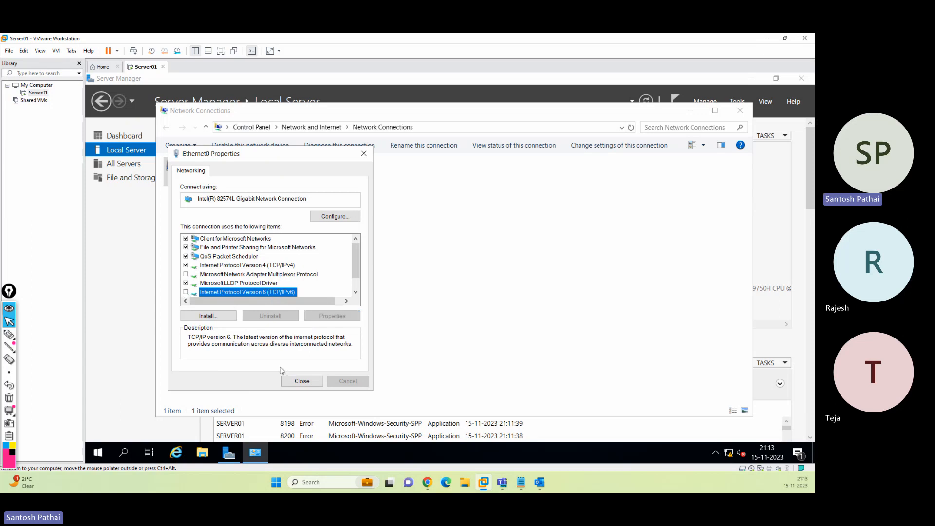
pyautogui.click(301, 381)
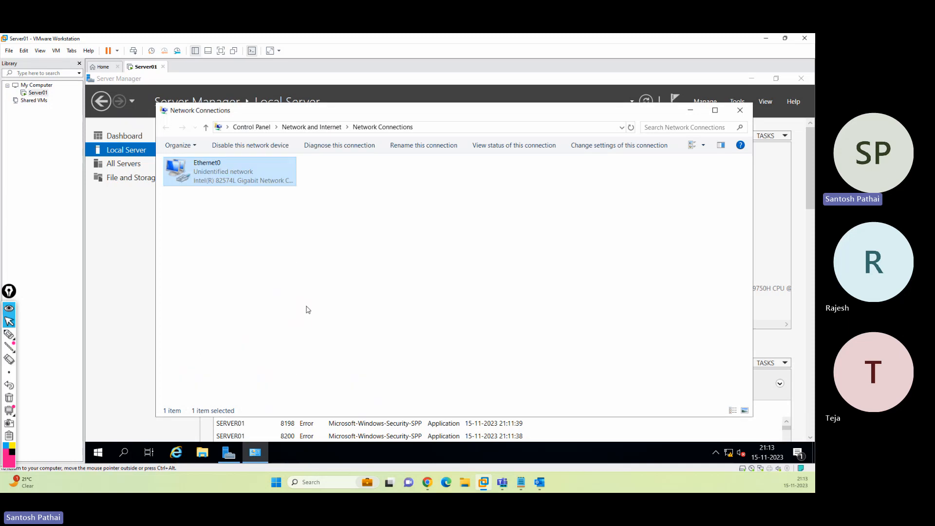
pyautogui.click(739, 110)
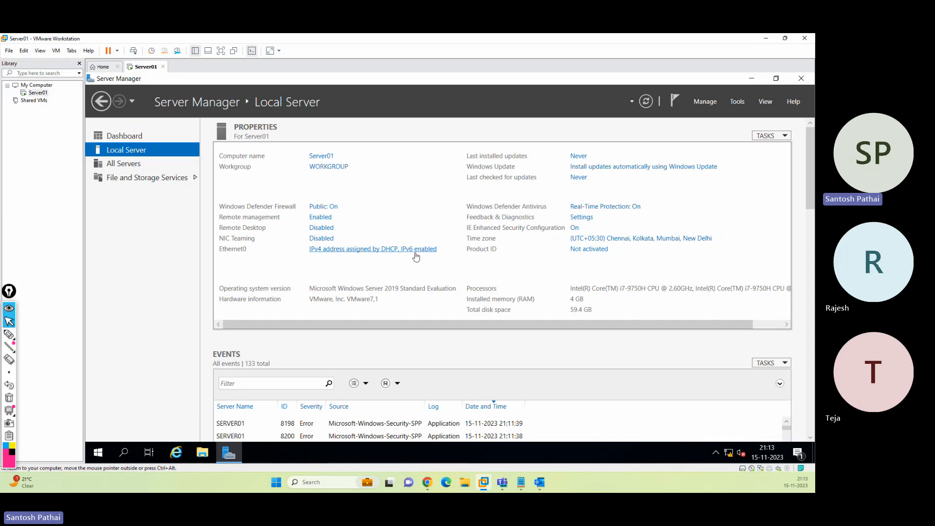
# Refresh Server Manager's Local Server page so Ethernet0 shows 10.0.0.100
pyautogui.click(647, 102)
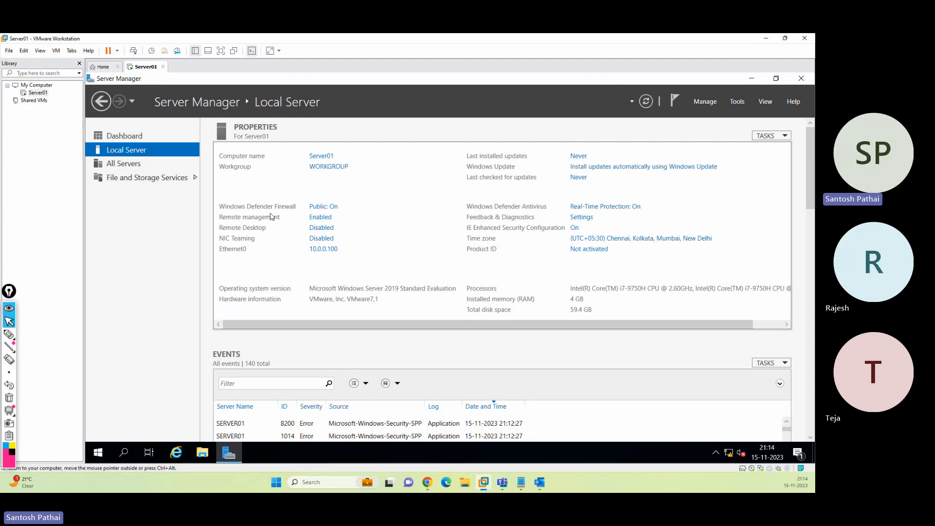
# Cancel the first New Virtual Machine wizard attempt and return to the Workstation Home page
pyautogui.click(8, 51)
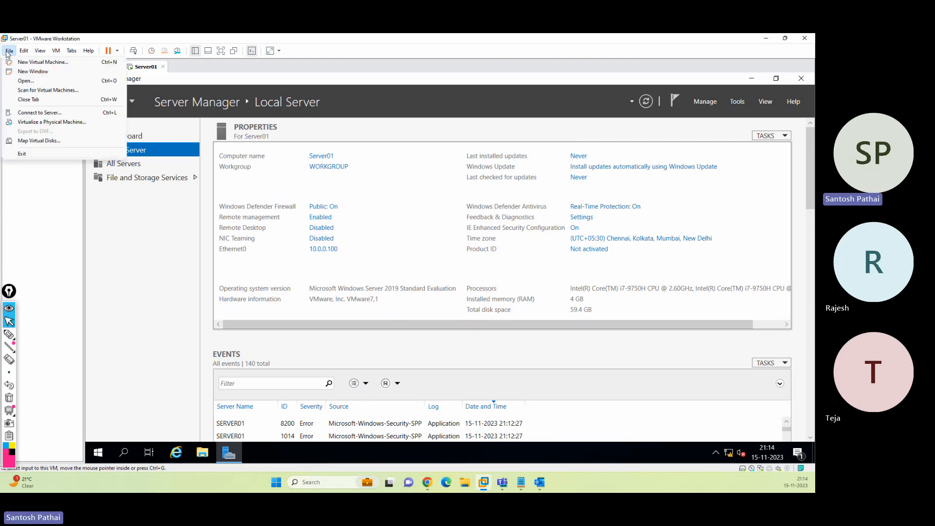
pyautogui.moveTo(21, 54)
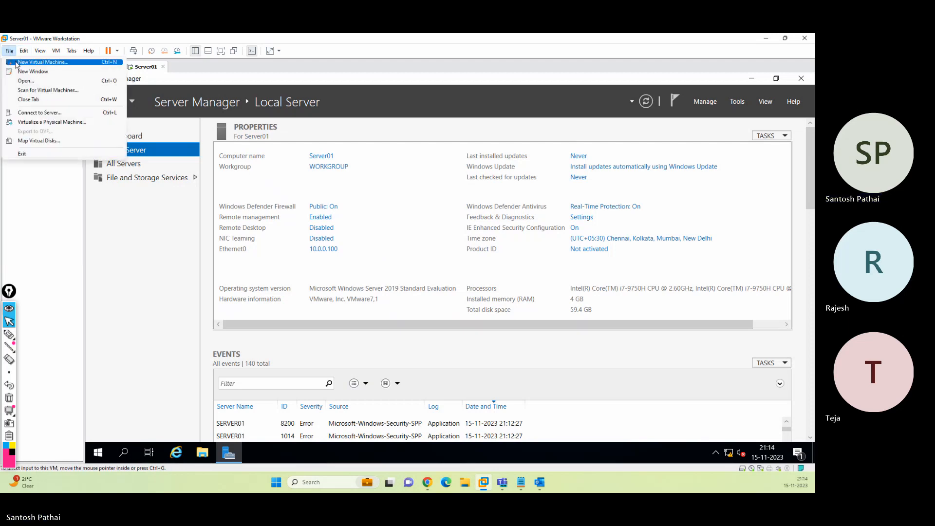
pyautogui.click(39, 62)
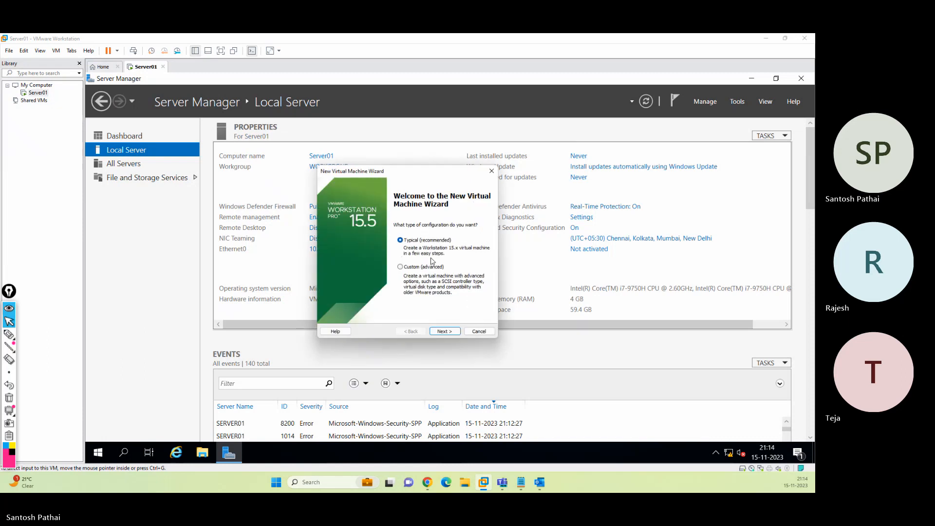
pyautogui.click(479, 331)
pyautogui.click(103, 68)
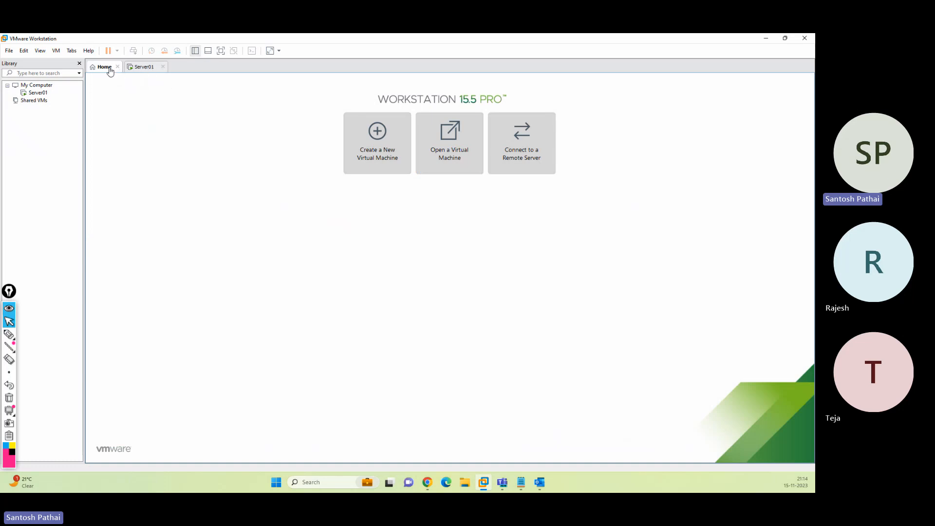
# Start a Typical new virtual machine using the Windows Server 2019 ISO as the installer disc
pyautogui.click(389, 155)
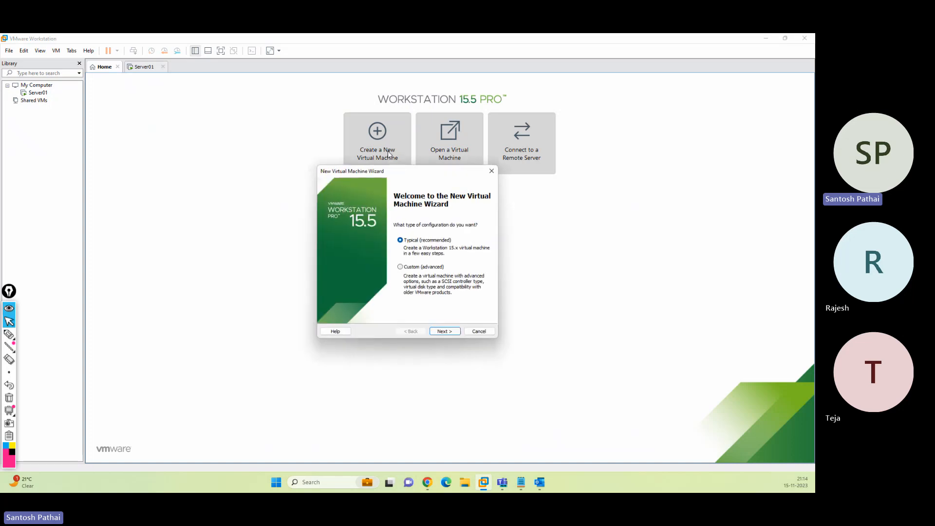
pyautogui.click(451, 334)
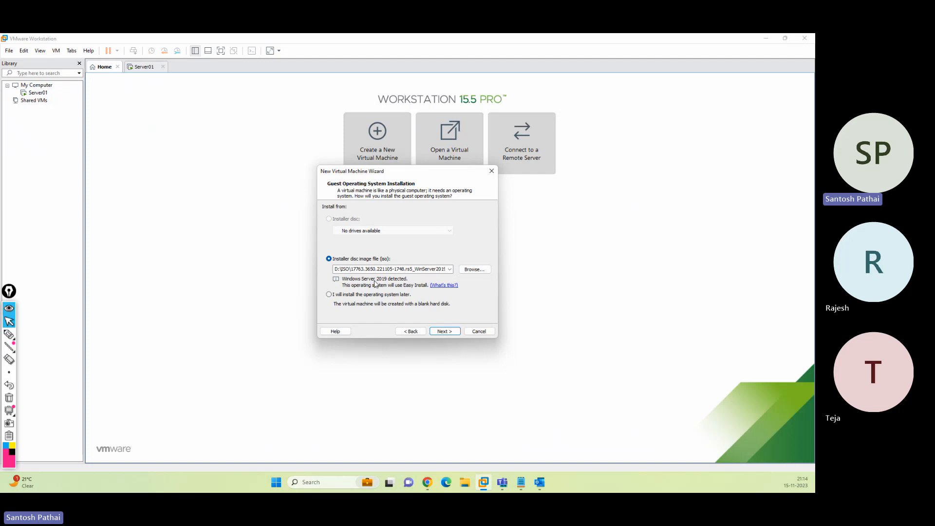
pyautogui.click(473, 270)
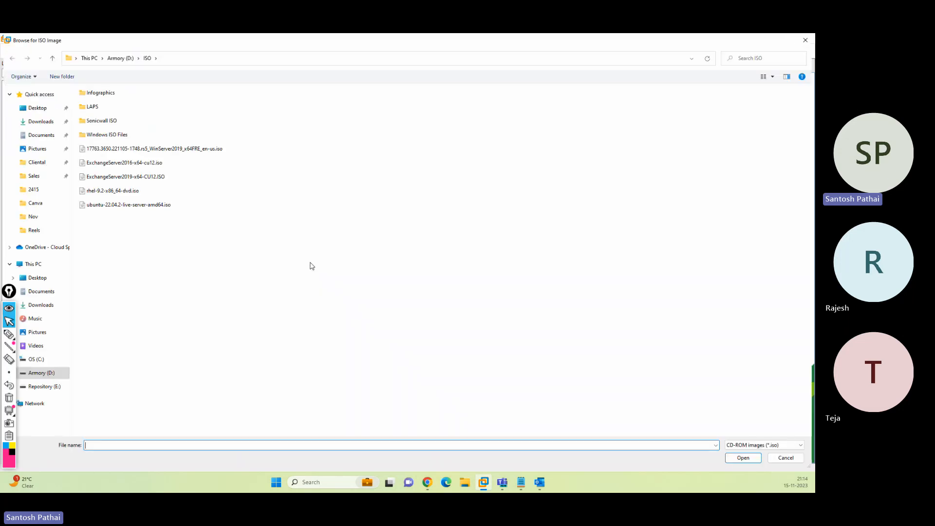
pyautogui.click(178, 149)
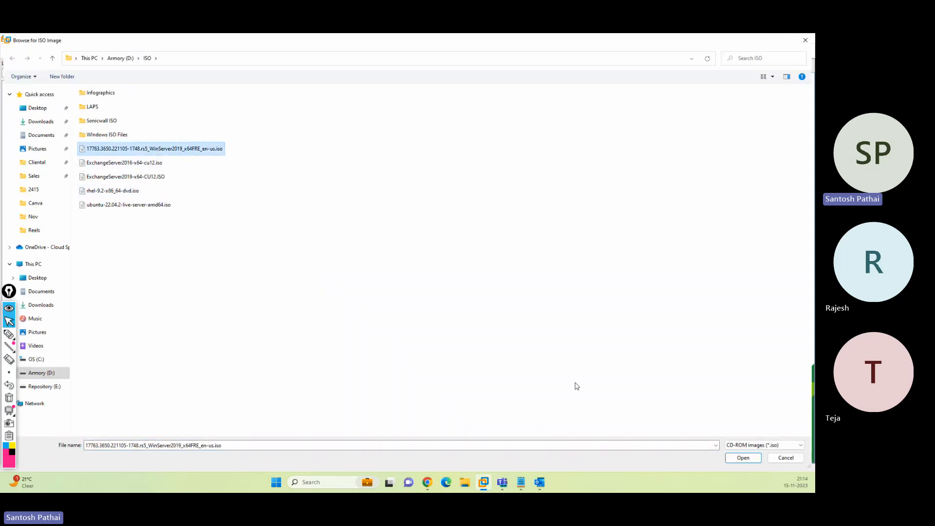
pyautogui.click(743, 457)
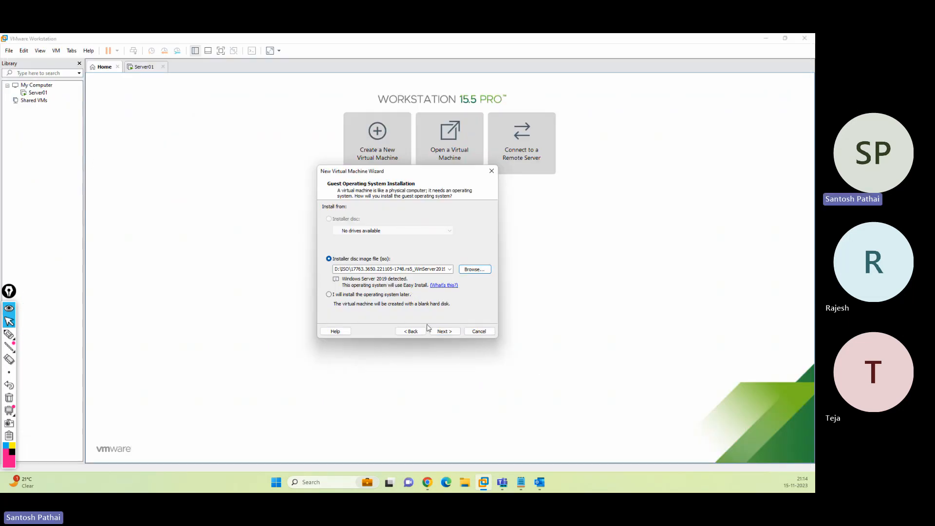
pyautogui.click(443, 331)
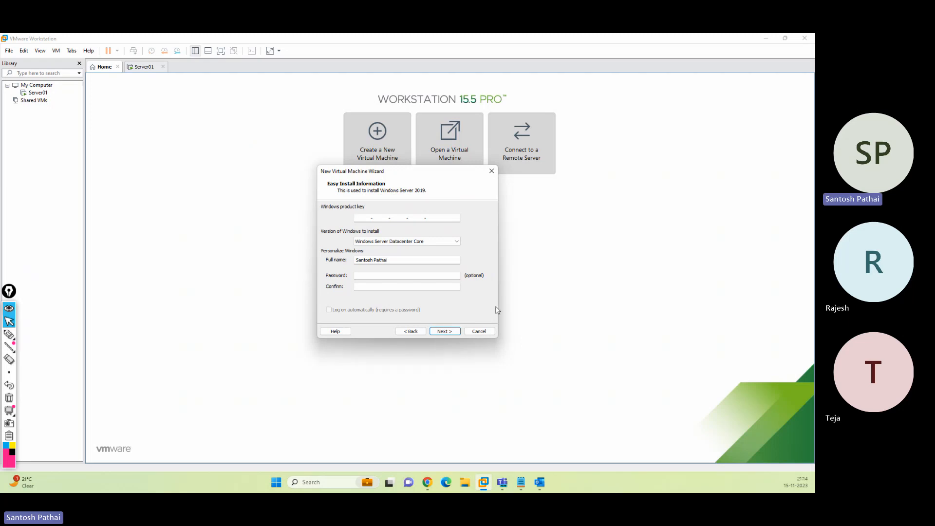
# Name the new machine SCore01, keep the 60 GB disk size, and finish the wizard
pyautogui.click(445, 330)
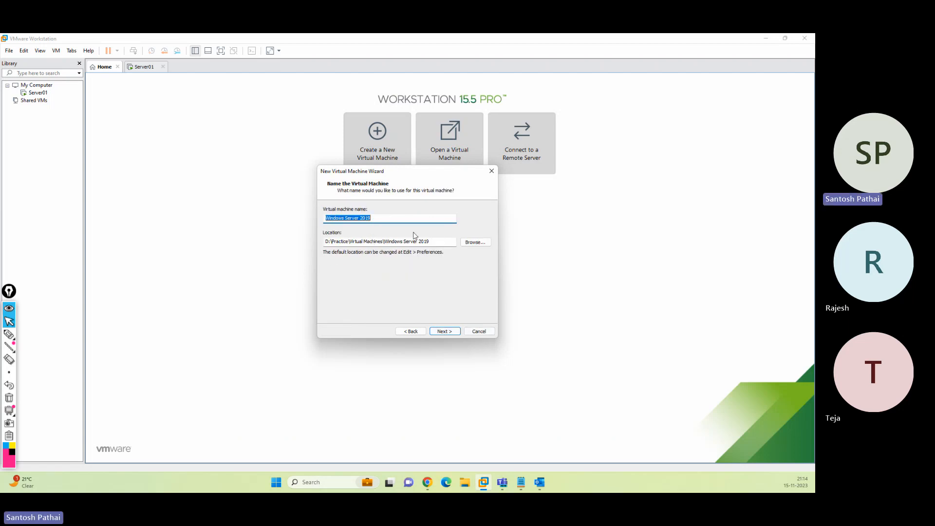
pyautogui.write('SCore01')
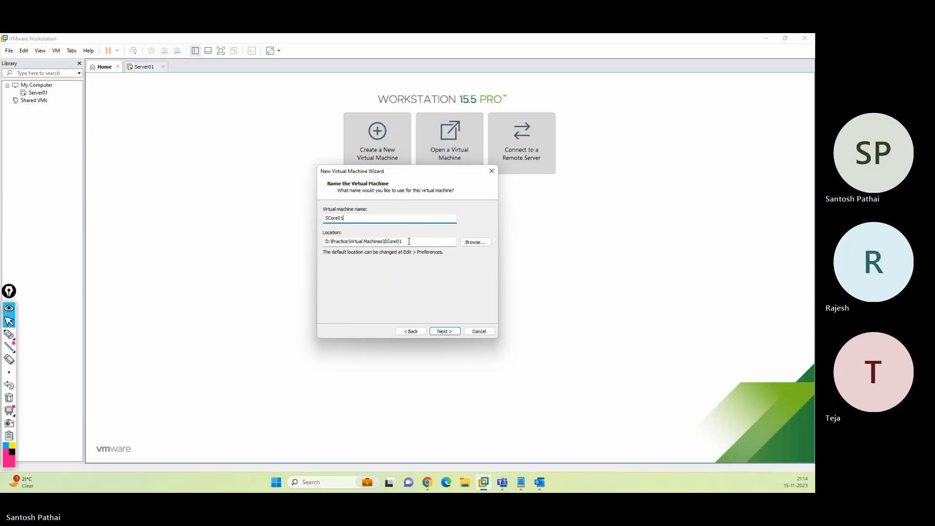
pyautogui.moveTo(404, 242); pyautogui.dragTo(386, 242)
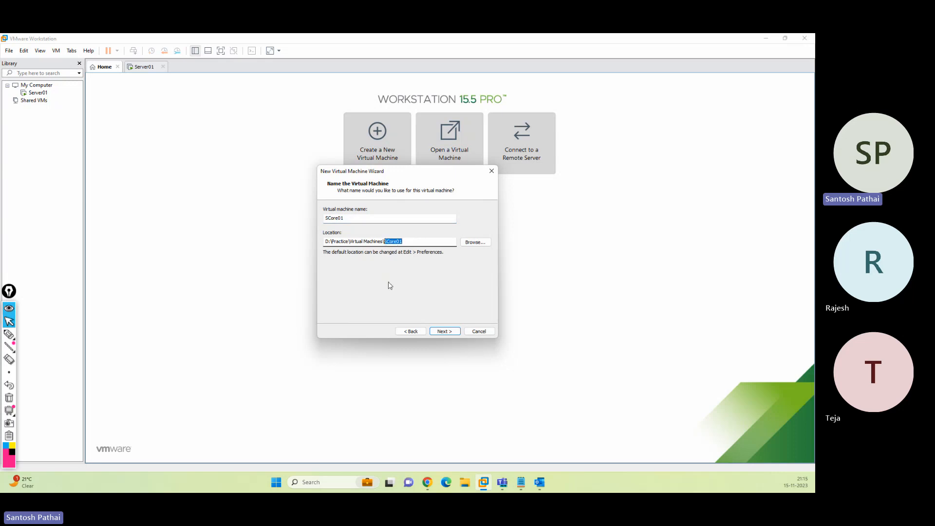
pyautogui.click(440, 332)
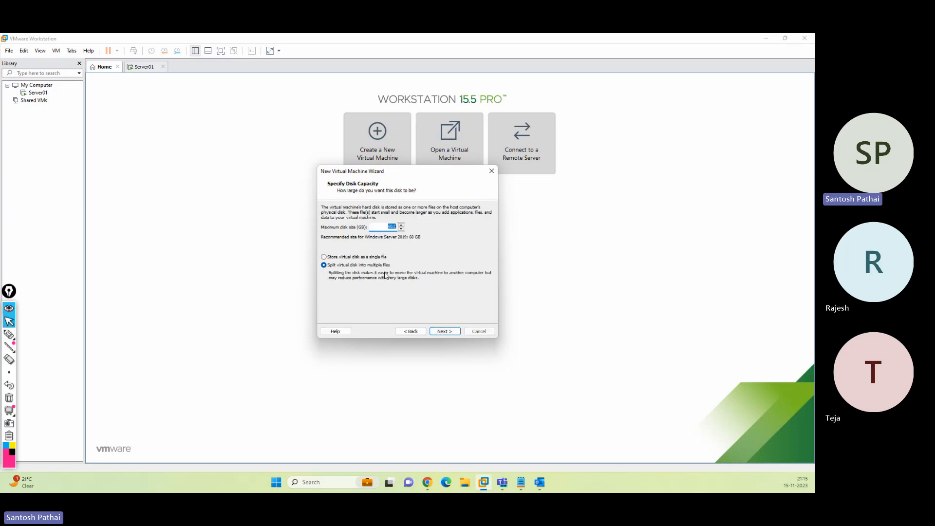
pyautogui.click(389, 227)
pyautogui.click(445, 331)
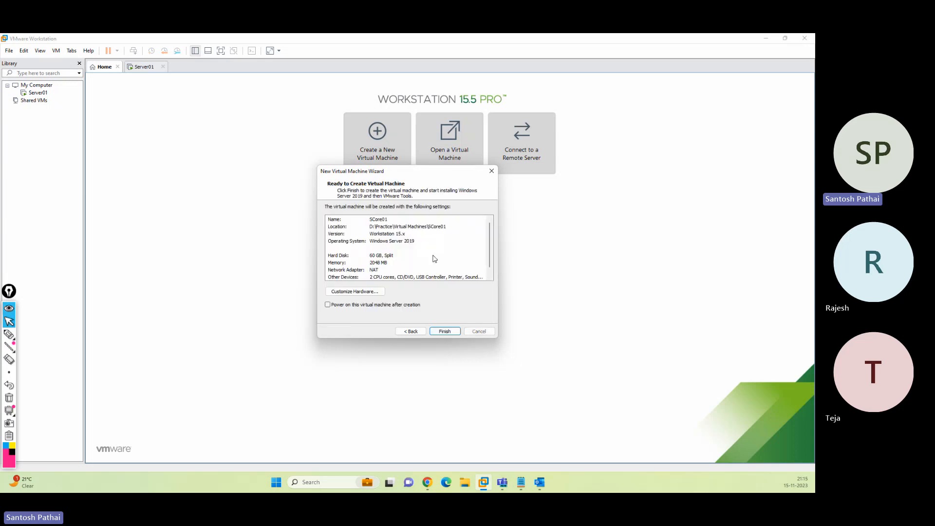
pyautogui.click(445, 331)
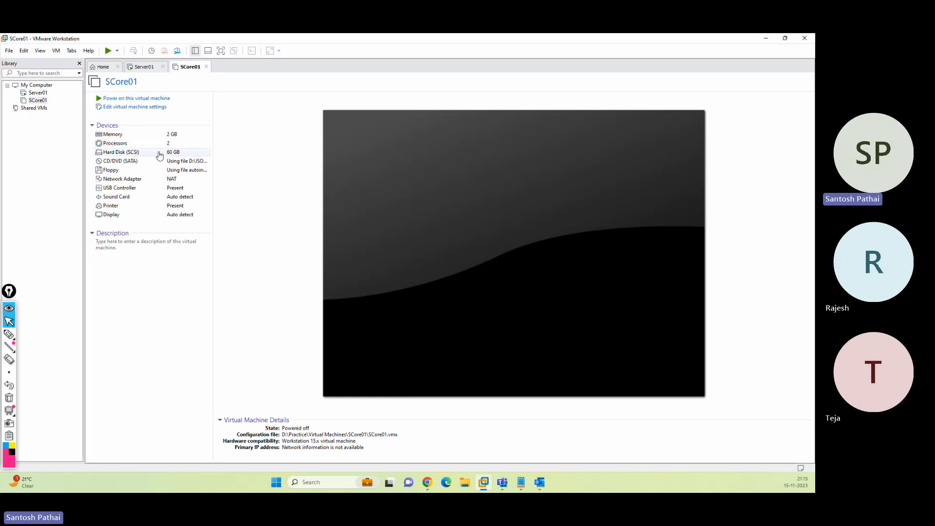
# Remove SCore01's floppy drive and set its network adapter to Host-only
pyautogui.click(127, 109)
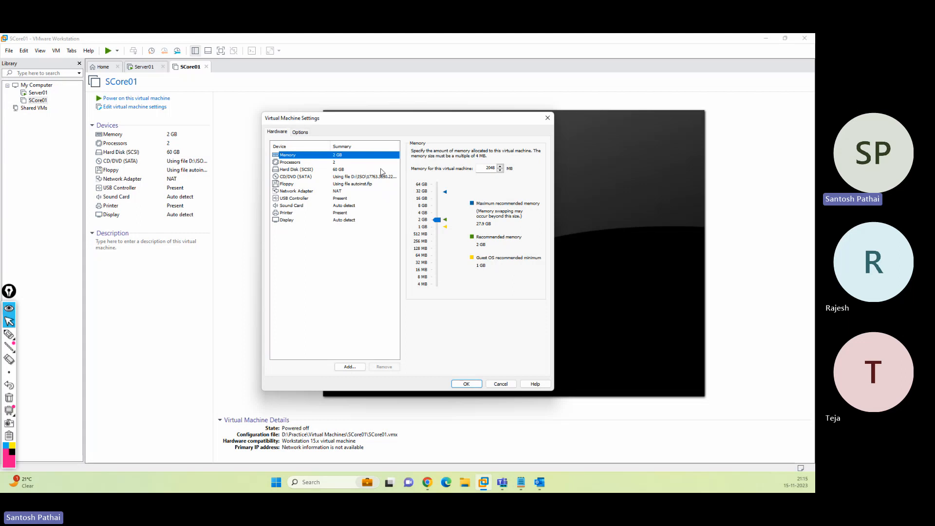
pyautogui.click(347, 184)
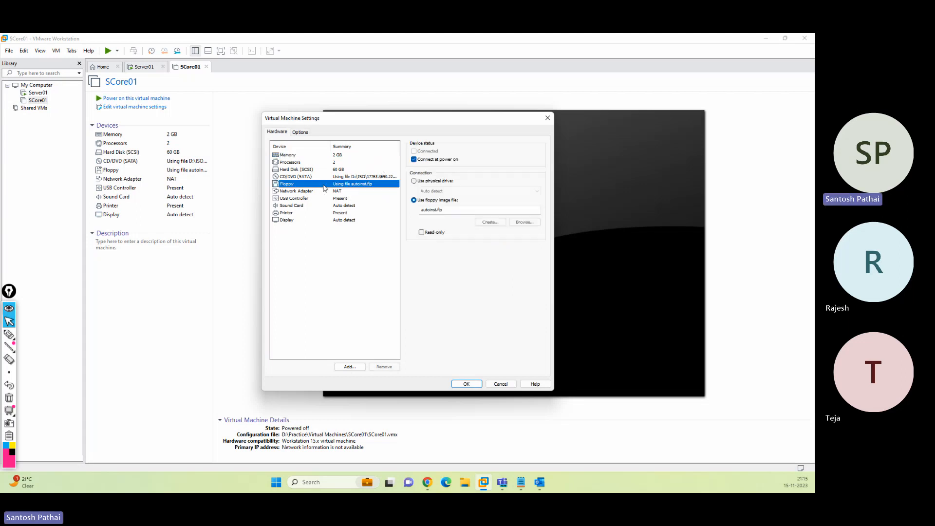
pyautogui.click(383, 366)
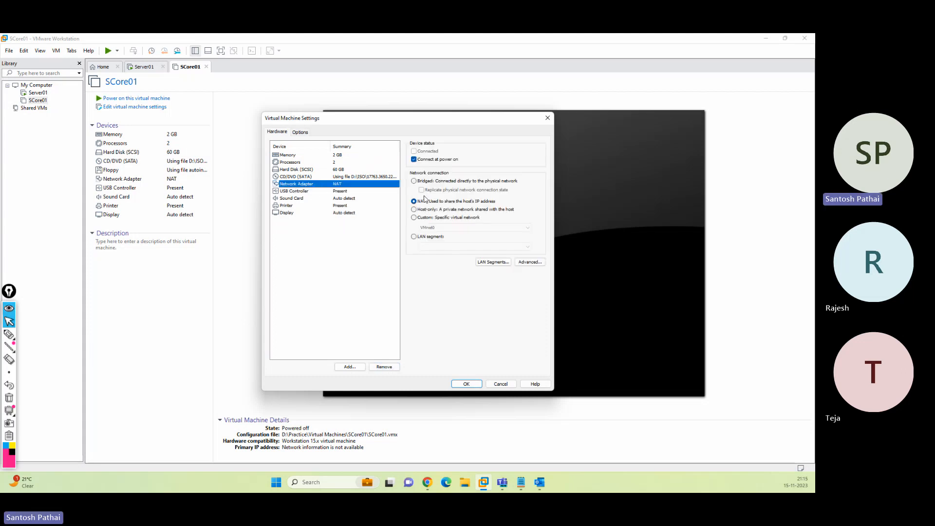
pyautogui.click(426, 210)
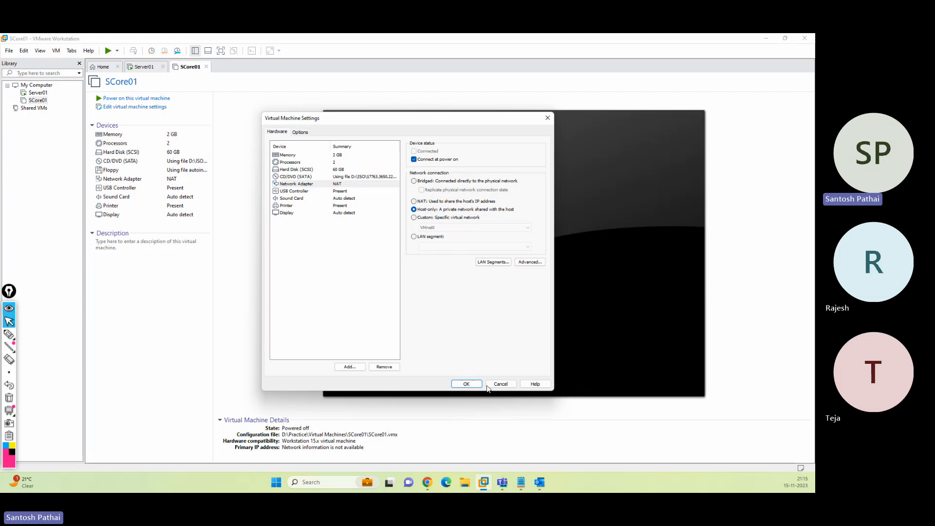
pyautogui.click(466, 383)
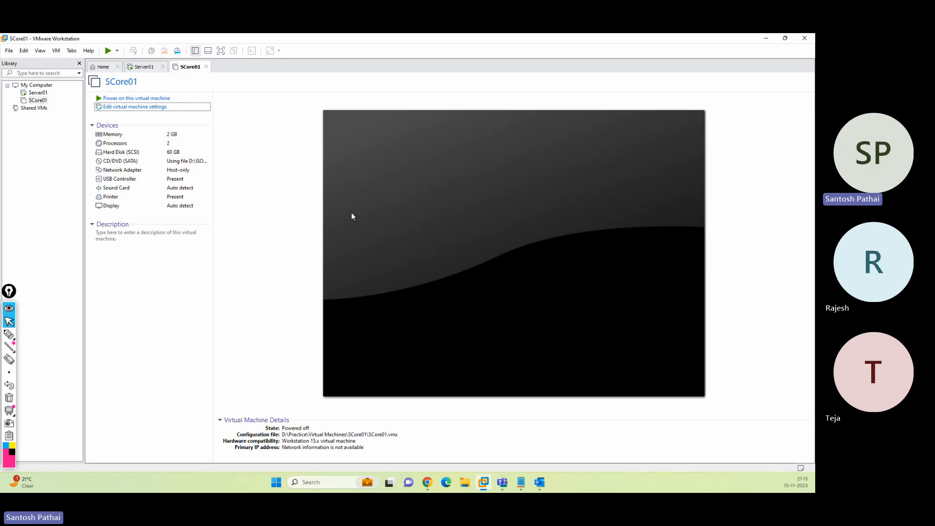
# Power on SCore01, boot from the installer disc, and choose English (India) time and currency format
pyautogui.click(147, 98)
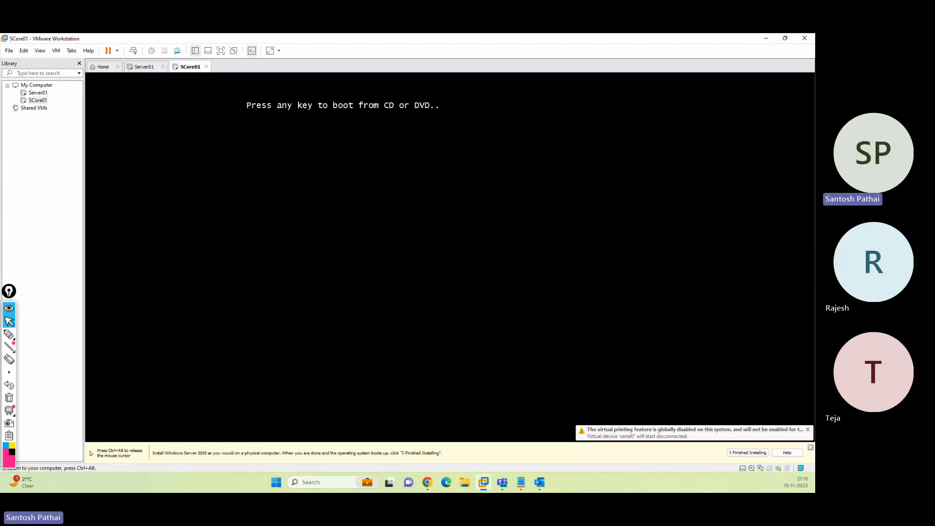
pyautogui.press('Return')
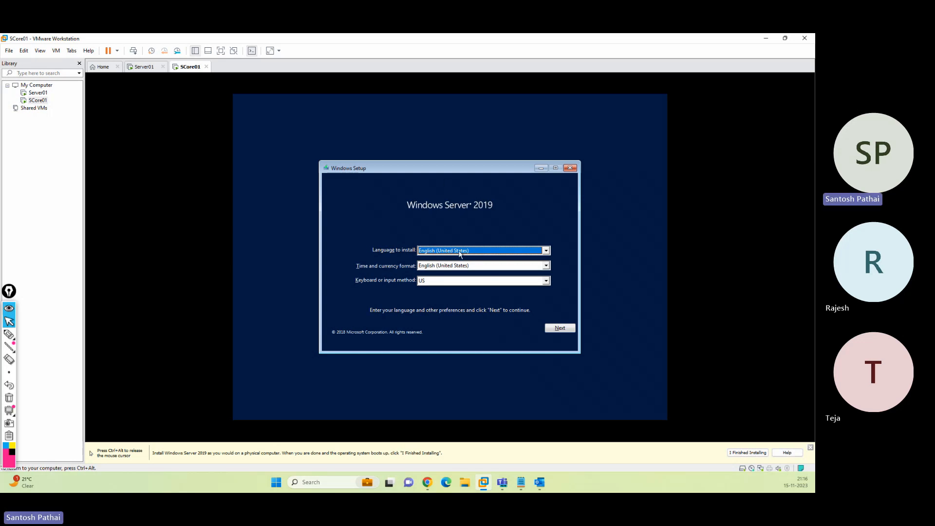
pyautogui.click(435, 266)
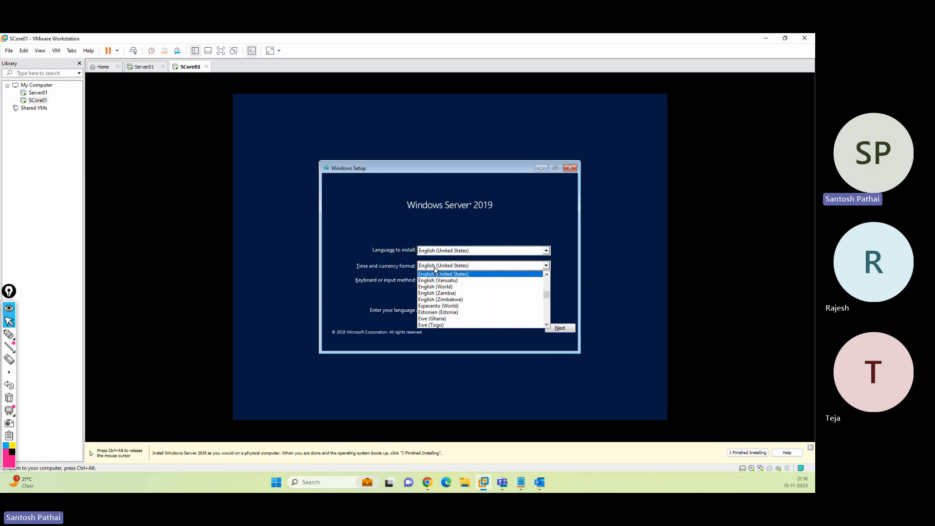
pyautogui.scroll(-2, 452, 294)
pyautogui.scroll(6, 451, 294)
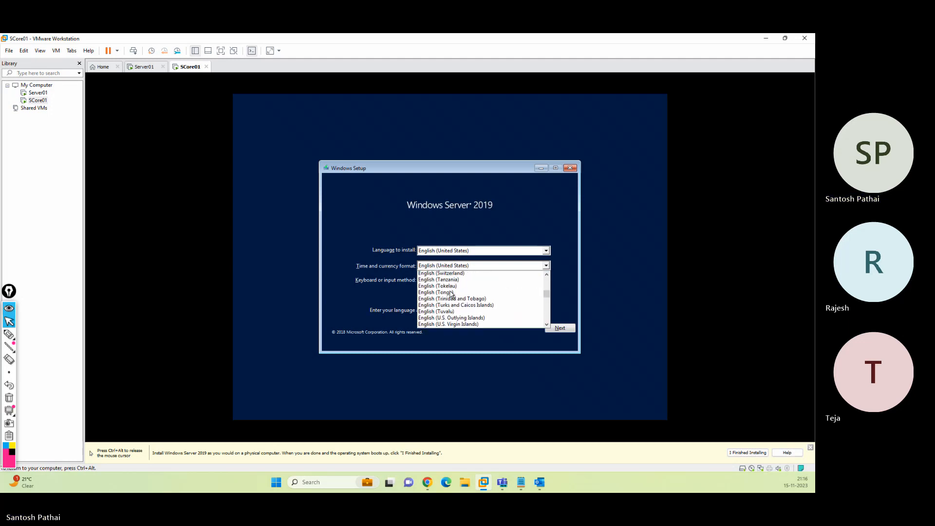
pyautogui.scroll(7, 452, 294)
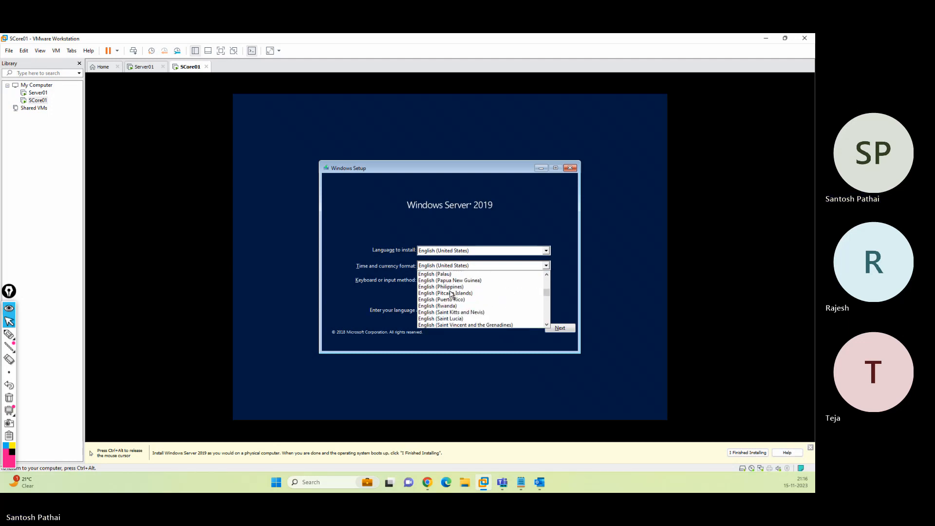
pyautogui.scroll(6, 451, 294)
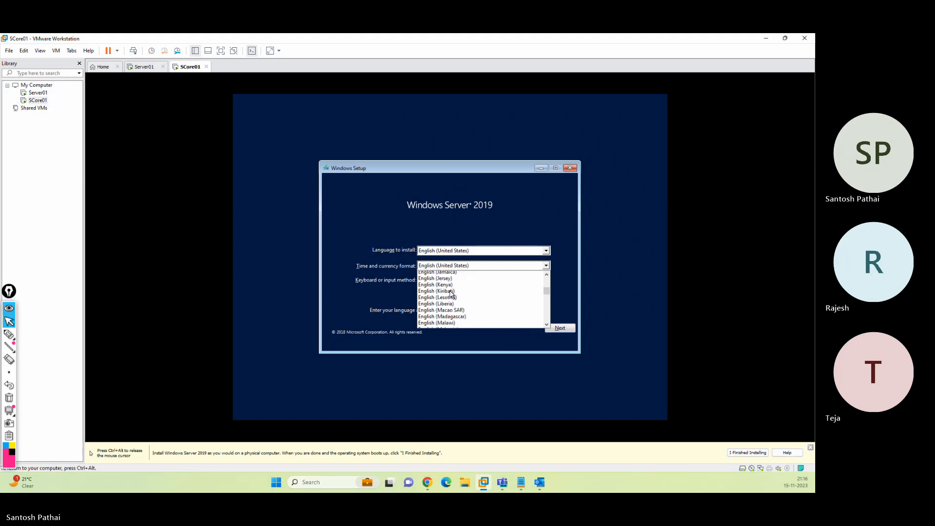
pyautogui.scroll(2, 451, 294)
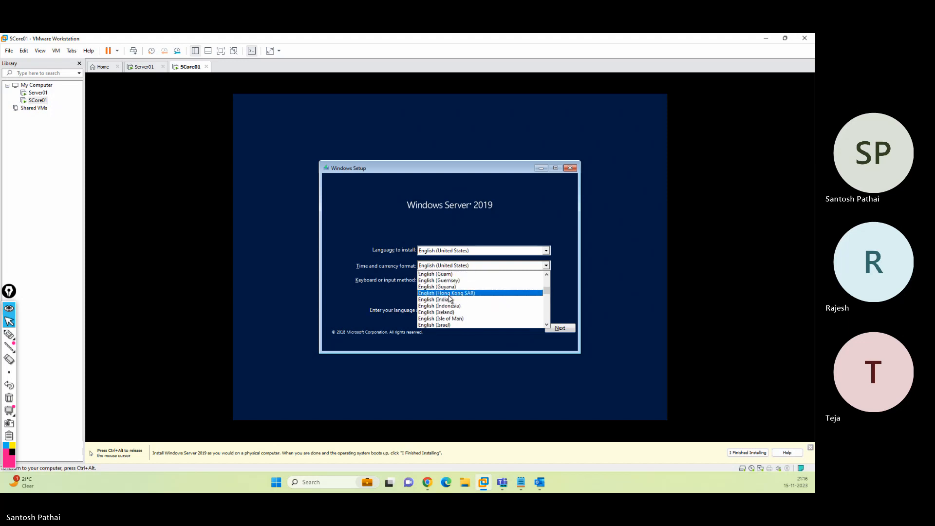
pyautogui.click(451, 294)
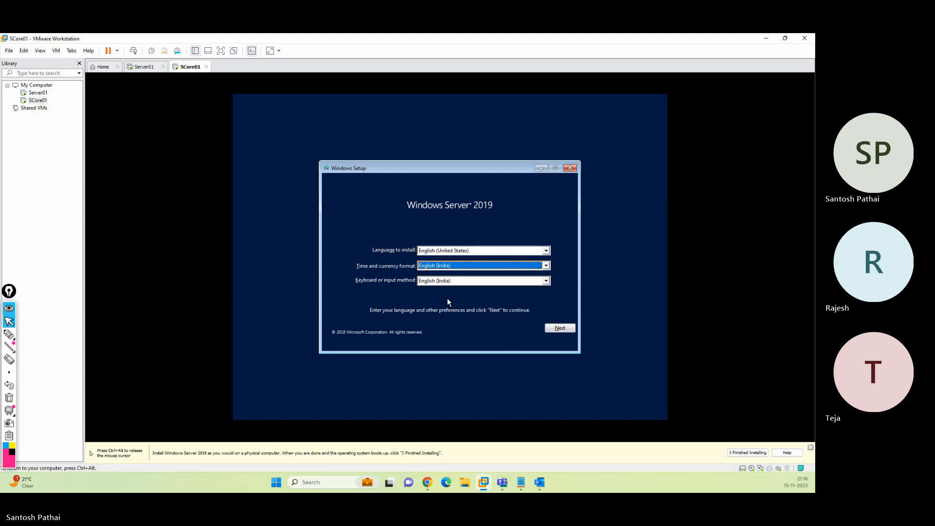
pyautogui.click(554, 330)
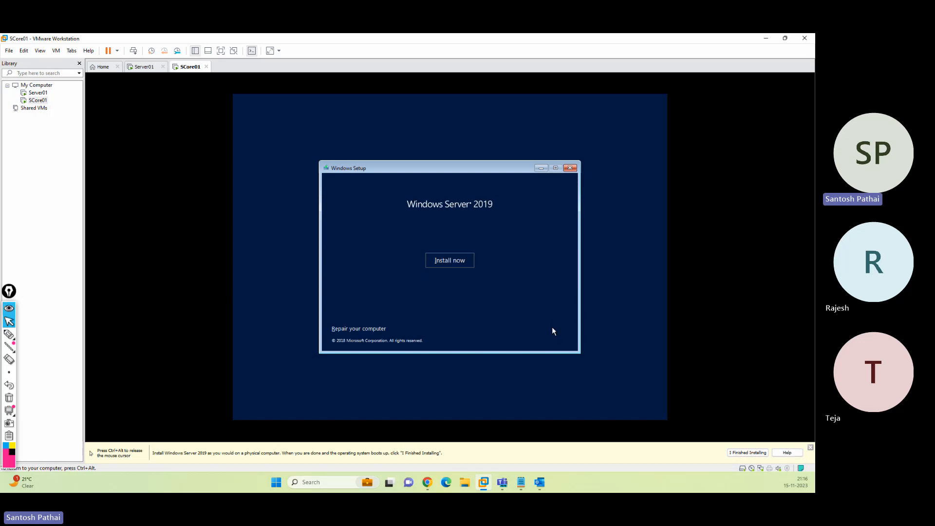
# Begin installing, pick Windows Server 2019 Standard Evaluation, and accept the licence terms
pyautogui.click(457, 261)
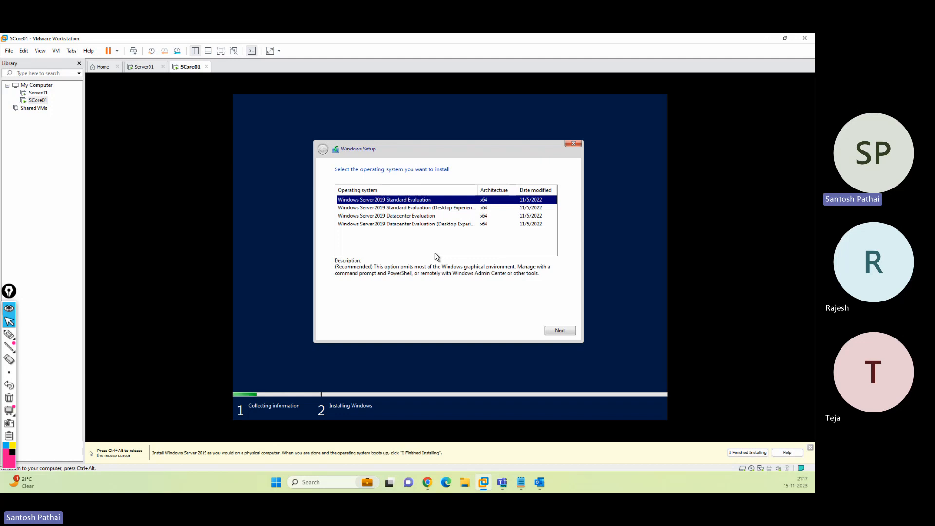
pyautogui.click(555, 331)
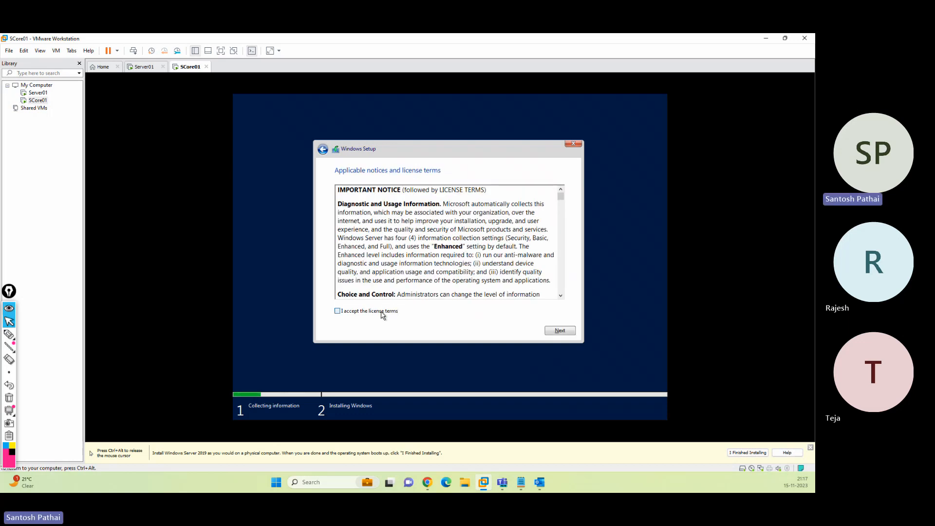
pyautogui.click(382, 313)
pyautogui.click(546, 331)
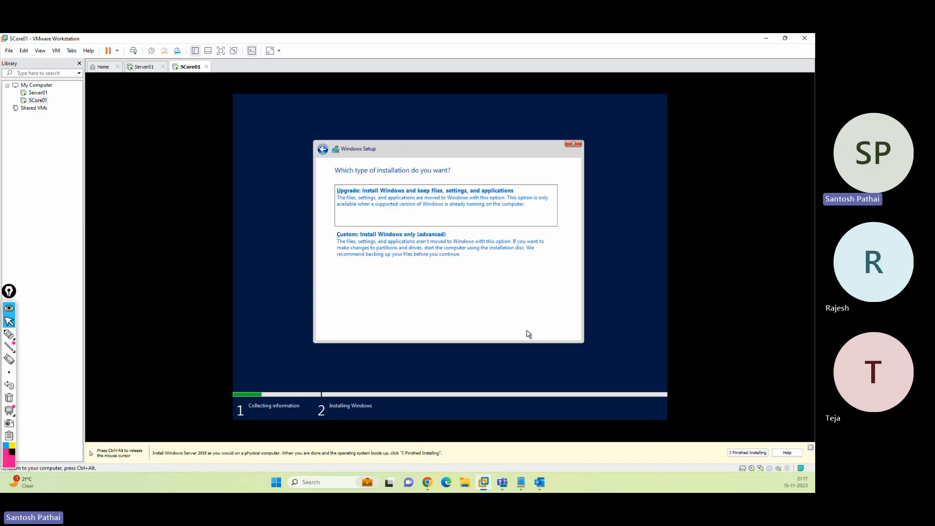
# Choose Custom install, create a 61440 MB partition, and install onto the 59.4 GB primary partition
pyautogui.click(408, 249)
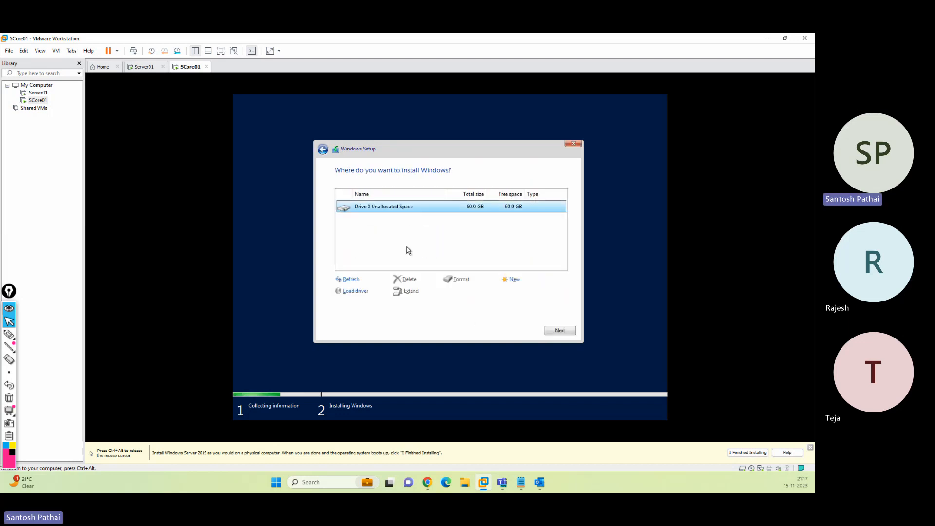
pyautogui.click(509, 279)
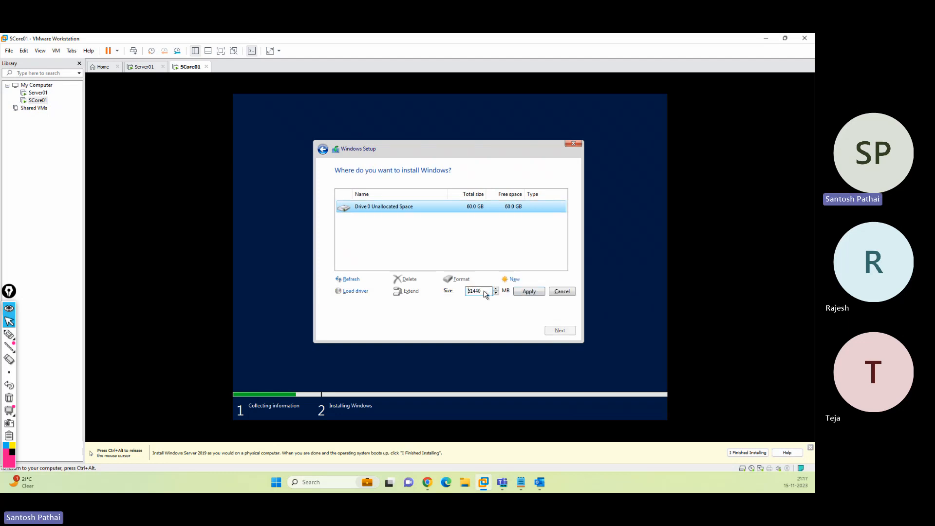
pyautogui.click(529, 291)
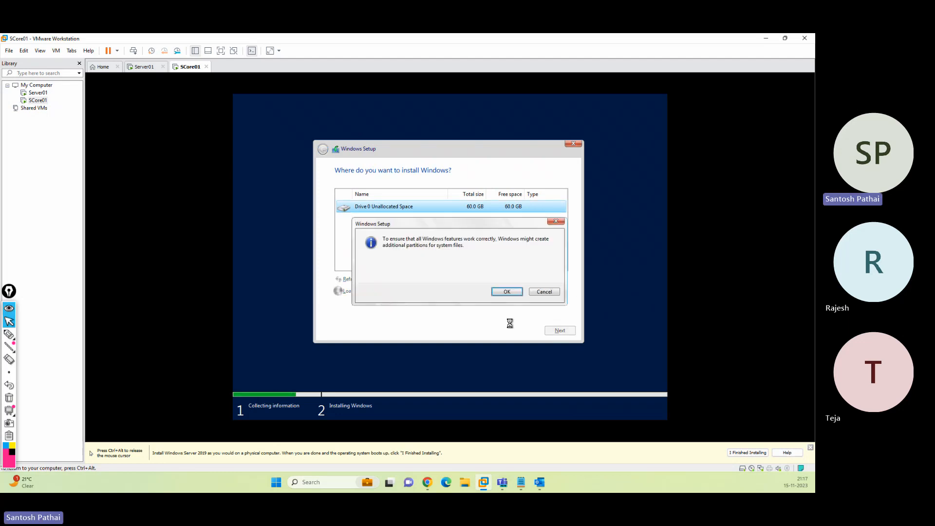
pyautogui.click(507, 292)
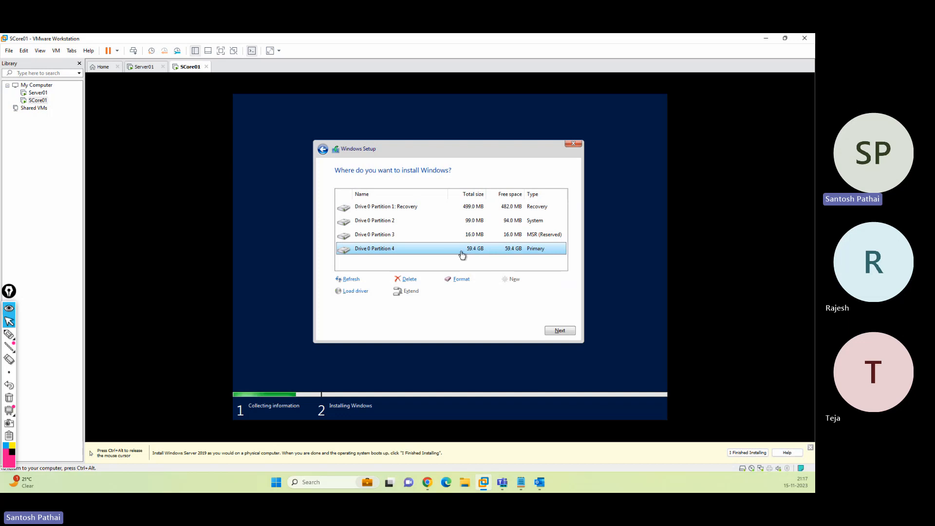
pyautogui.click(555, 331)
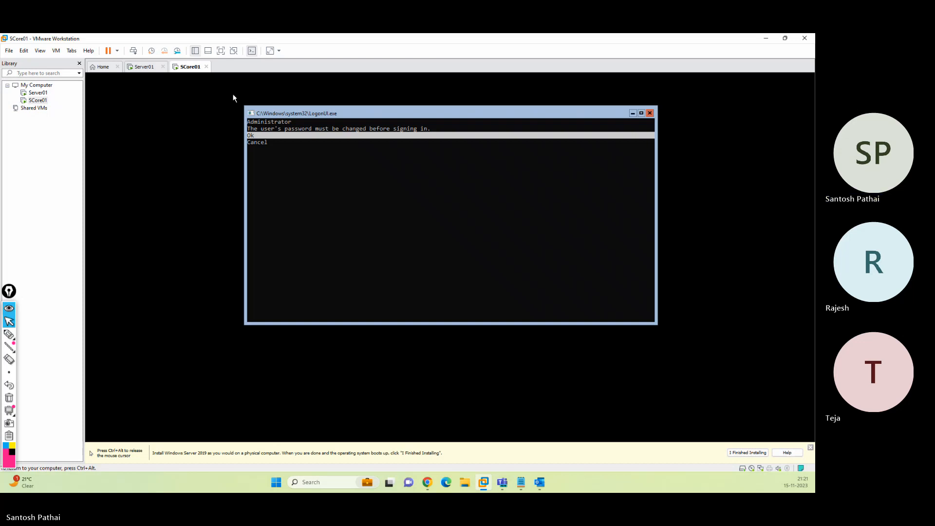
# Set and confirm a new Administrator password at the SCore01 console, then dismiss the confirmation
pyautogui.click(517, 251)
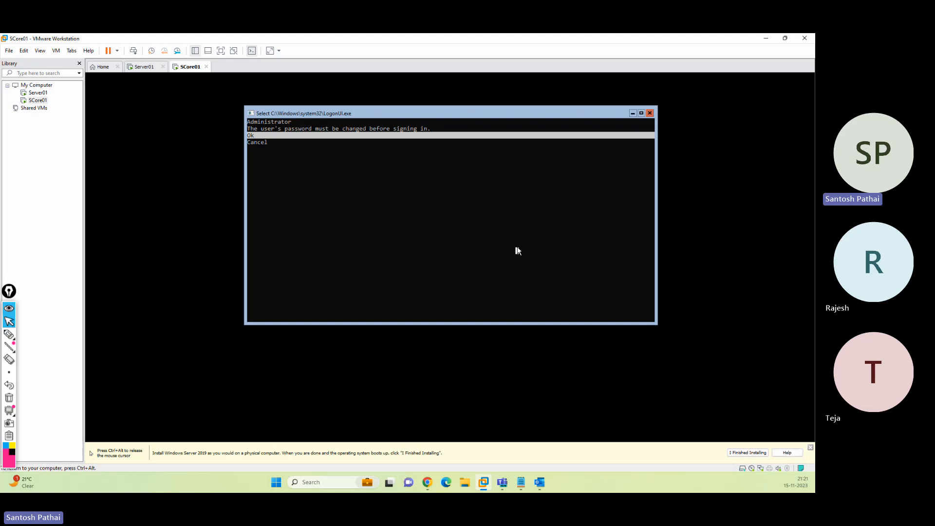
pyautogui.click(507, 210)
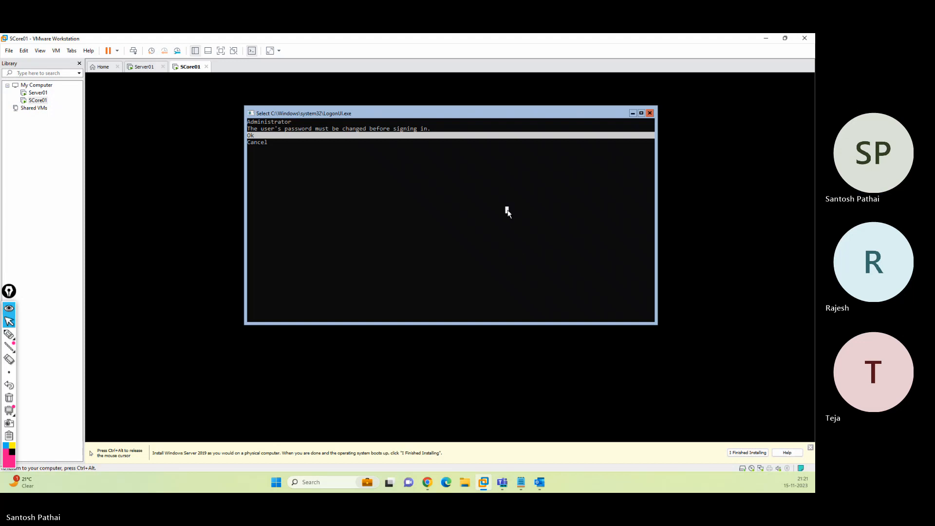
pyautogui.press('Escape')
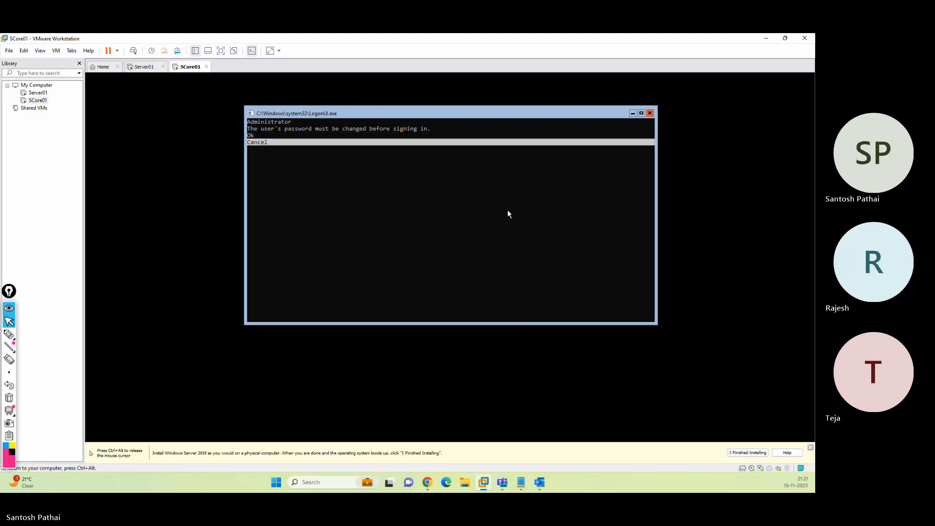
pyautogui.press('Return')
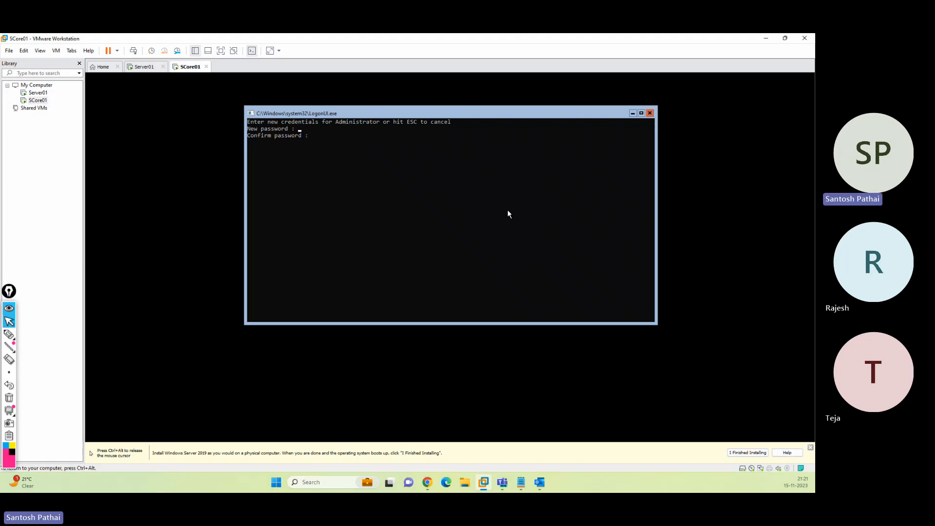
pyautogui.write('**')
pyautogui.write('********')
pyautogui.press('Return')
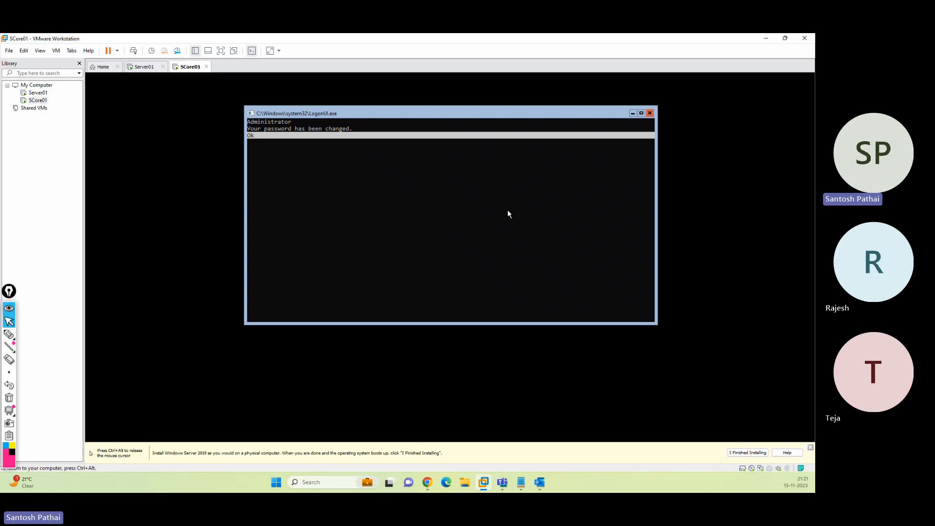
pyautogui.press('Return')
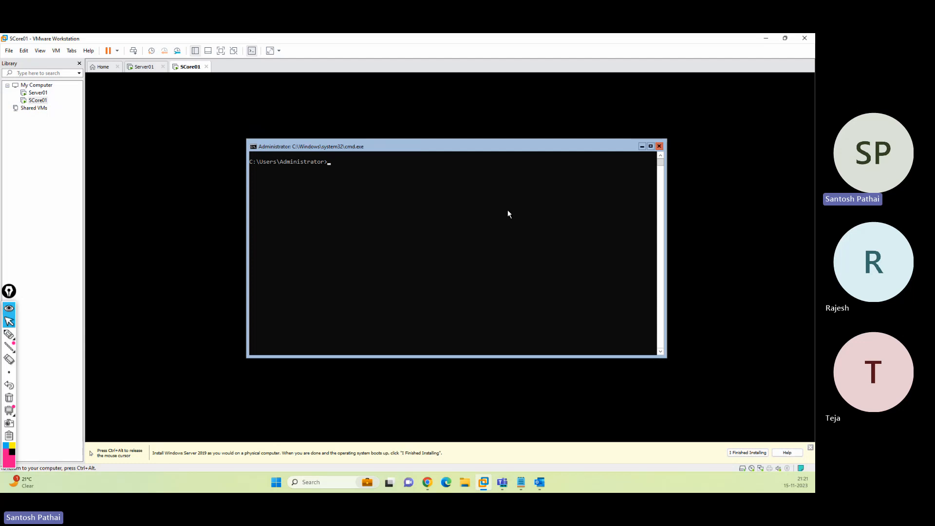
# Set the SCore01 command prompt font to Lucida Console at size 20
pyautogui.rightClick(499, 144)
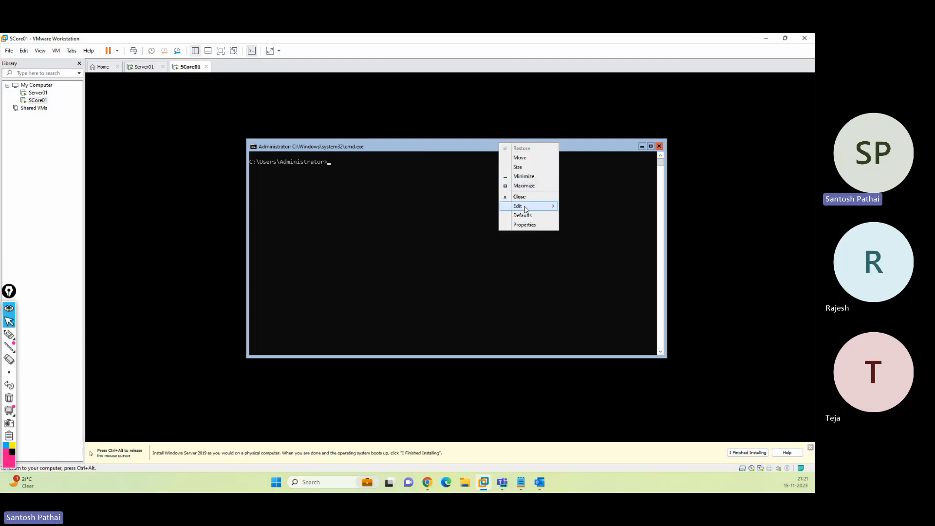
pyautogui.click(525, 224)
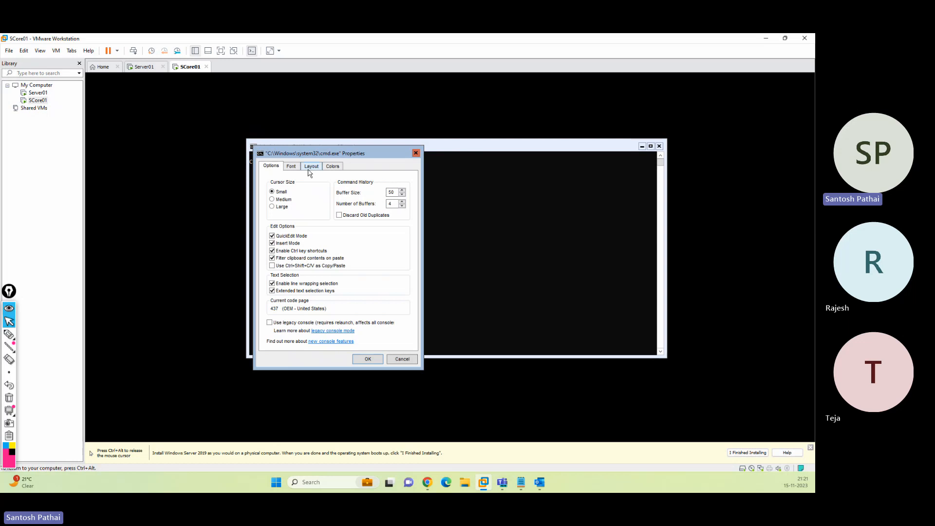
pyautogui.click(291, 166)
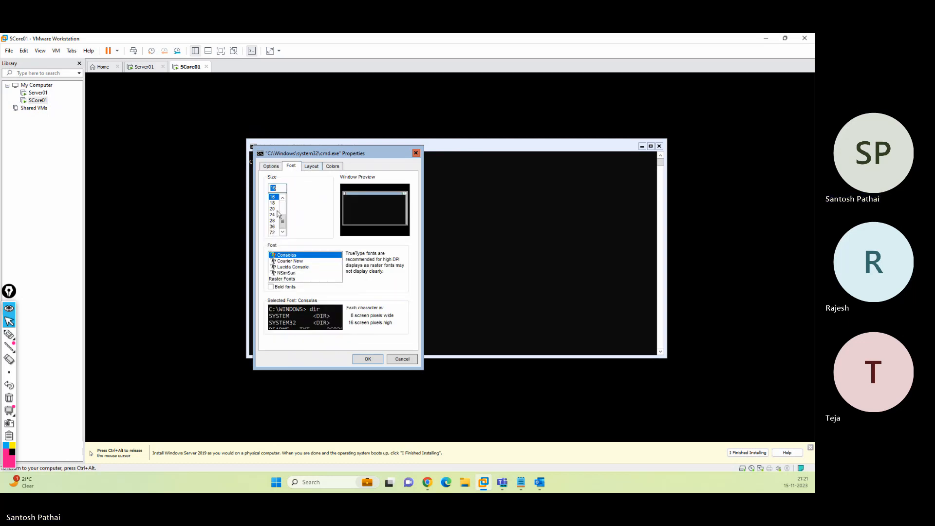
pyautogui.click(296, 267)
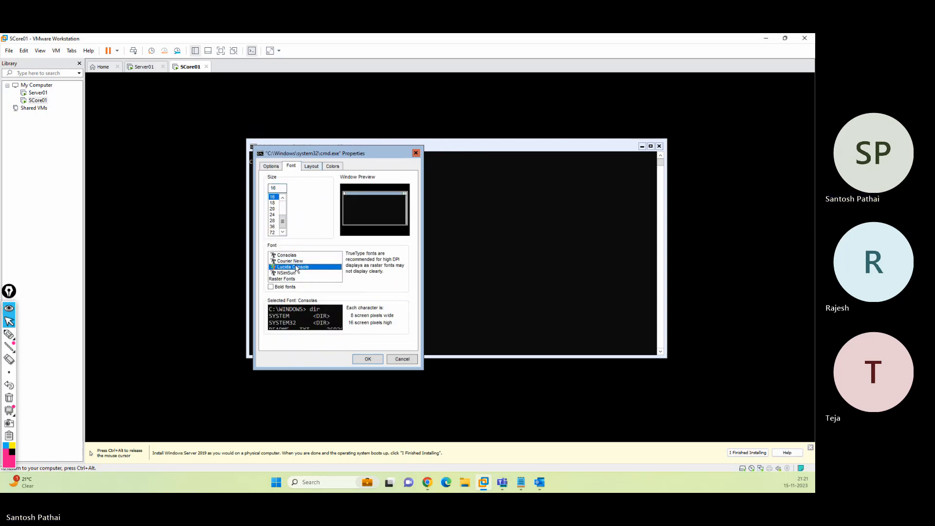
pyautogui.click(273, 209)
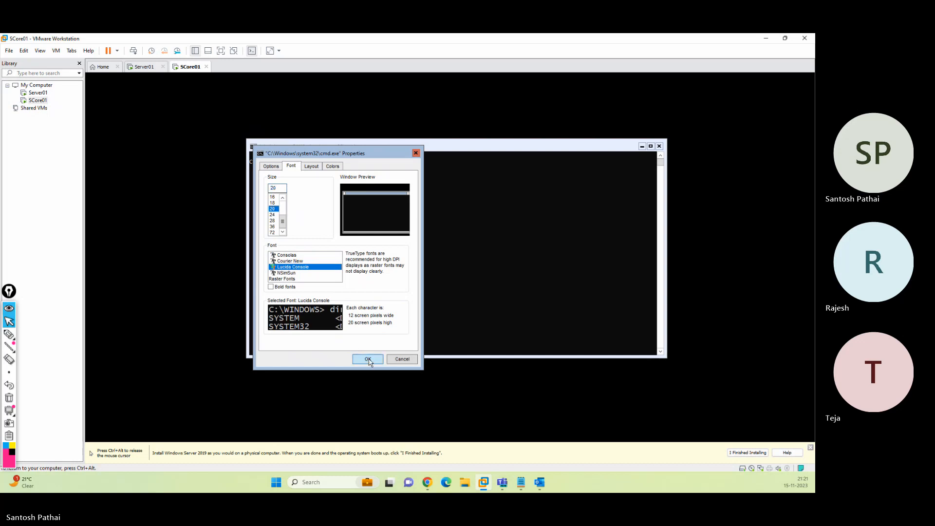
pyautogui.click(367, 359)
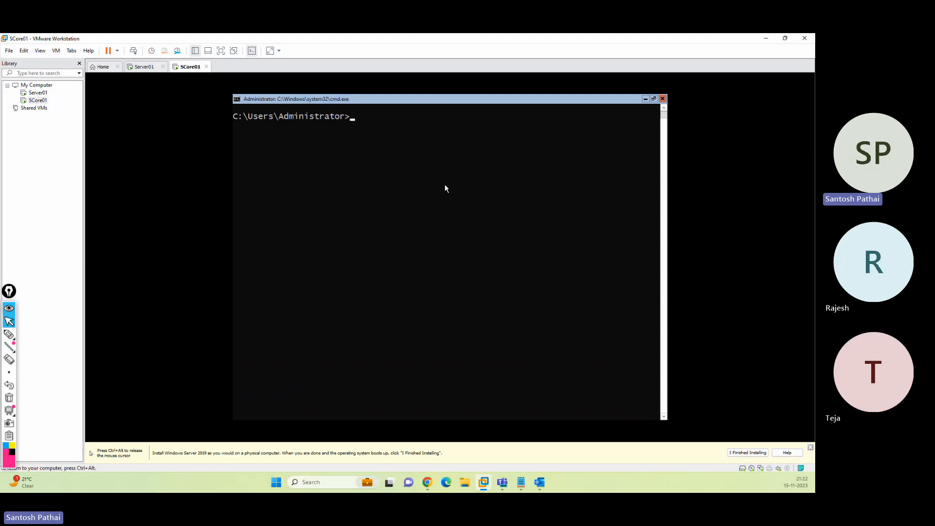
# Start PowerShell, copy the PS prompt text, then exit back to the cmd prompt
pyautogui.write('powershell')
pyautogui.press('Return')
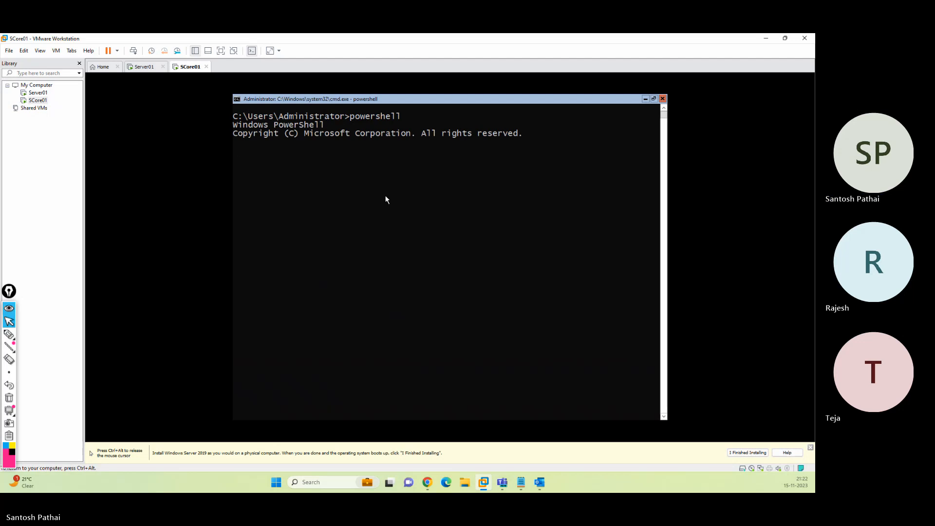
pyautogui.moveTo(247, 154); pyautogui.dragTo(234, 152)
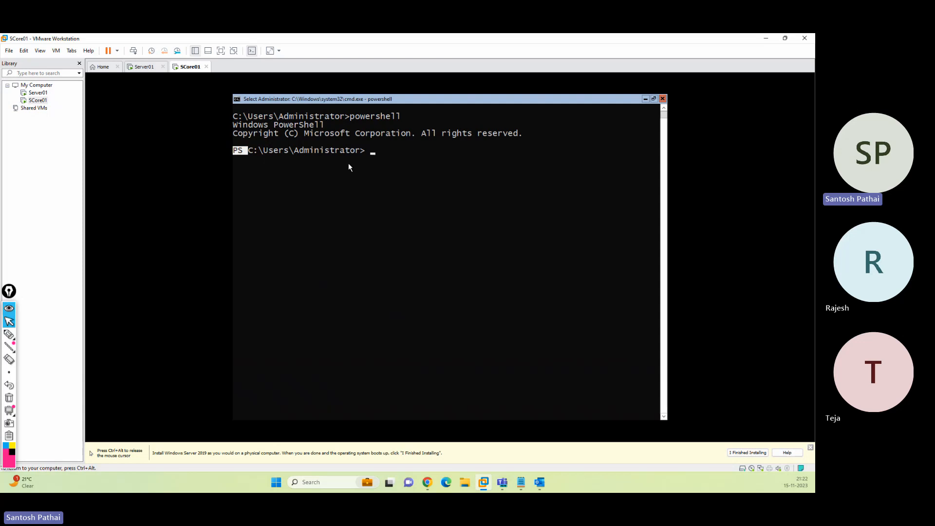
pyautogui.rightClick(439, 160)
pyautogui.write('exit')
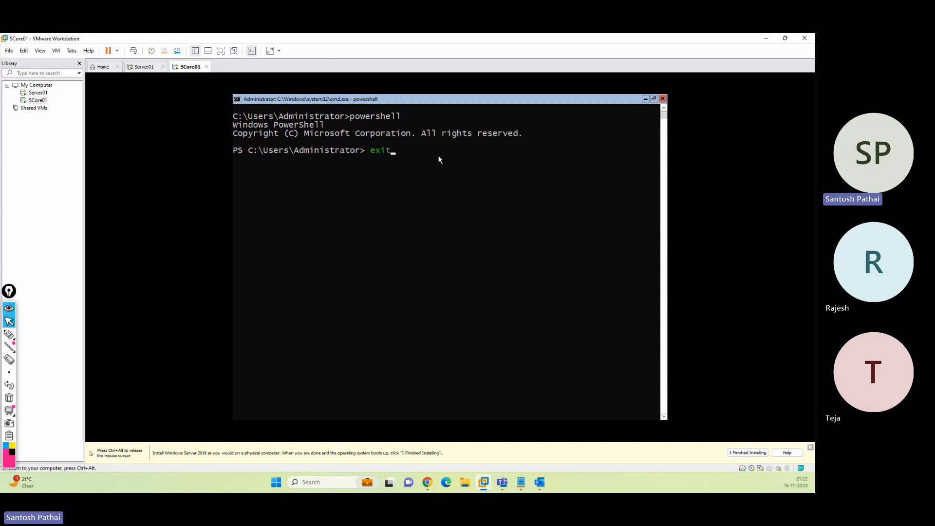
pyautogui.press('Return')
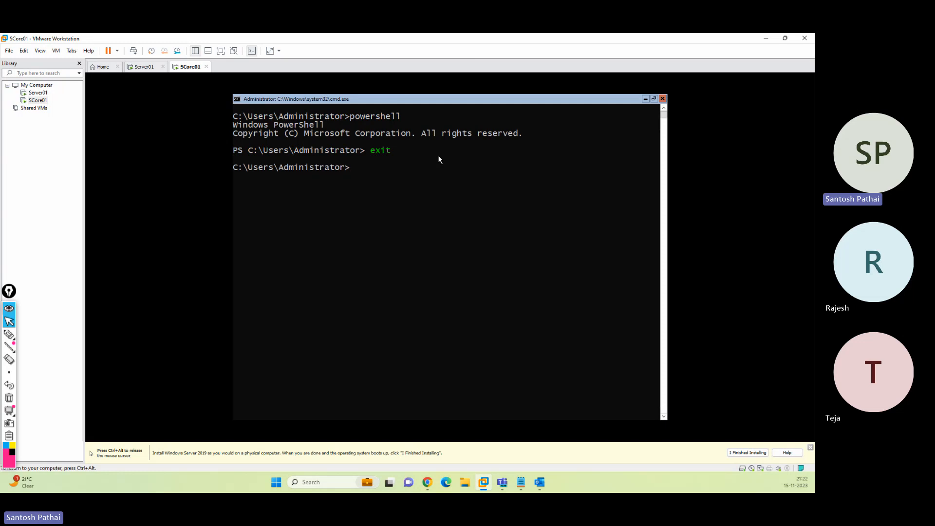
# Run sconfig at the SCore01 command prompt to show the Server Configuration menu
pyautogui.write('sconfig')
pyautogui.press('Return')
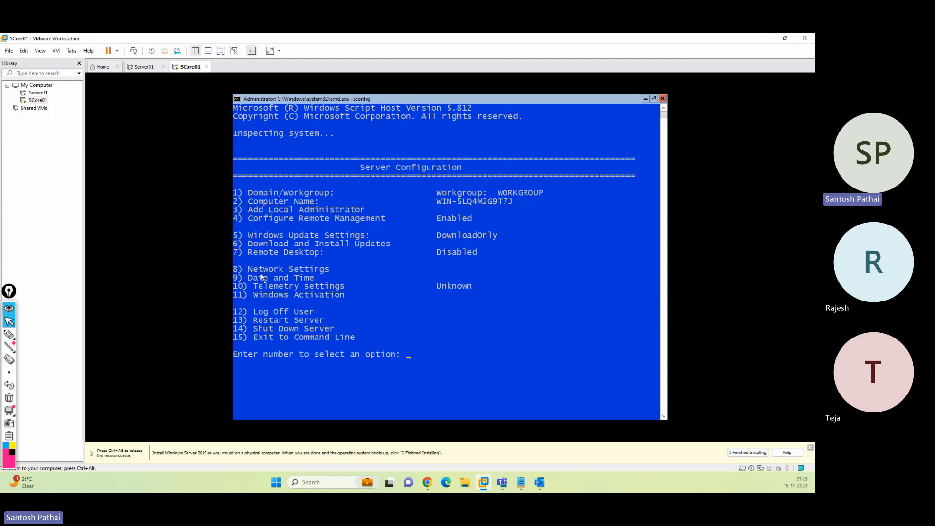
pyautogui.moveTo(253, 270); pyautogui.dragTo(324, 287)
pyautogui.moveTo(258, 294); pyautogui.dragTo(334, 295)
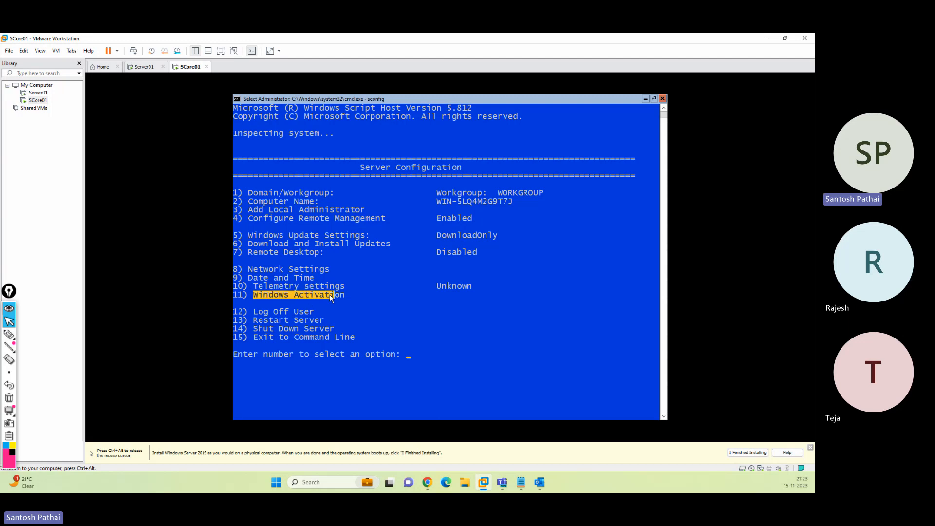
pyautogui.click(261, 312)
pyautogui.moveTo(262, 312); pyautogui.dragTo(349, 319)
pyautogui.click(268, 320)
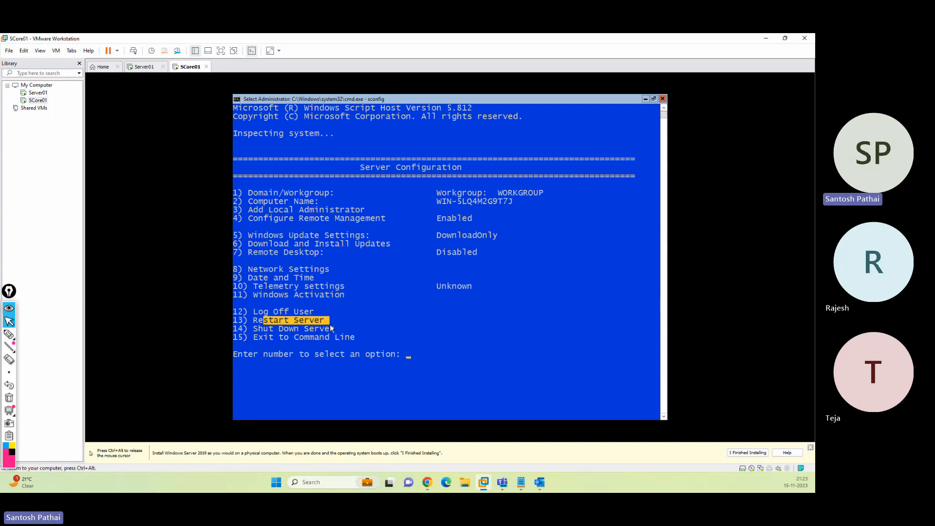
pyautogui.moveTo(284, 329); pyautogui.dragTo(324, 330)
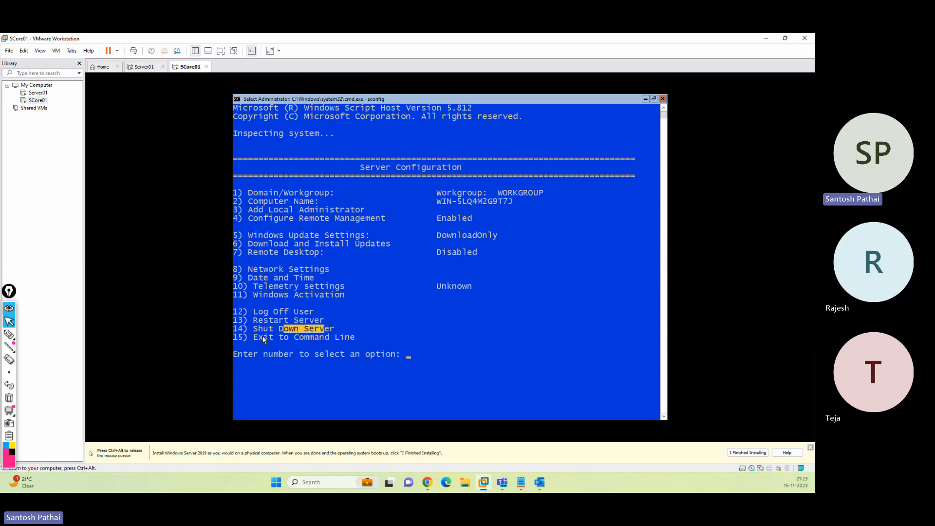
pyautogui.moveTo(262, 336); pyautogui.dragTo(336, 337)
pyautogui.click(423, 355)
# Choose sconfig option 15 to exit to the command line
pyautogui.write('15')
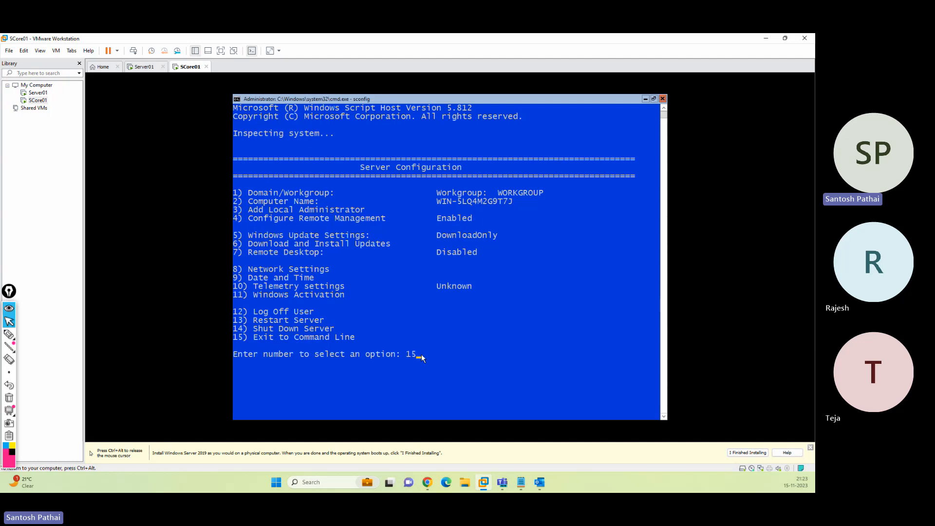
pyautogui.press('Return')
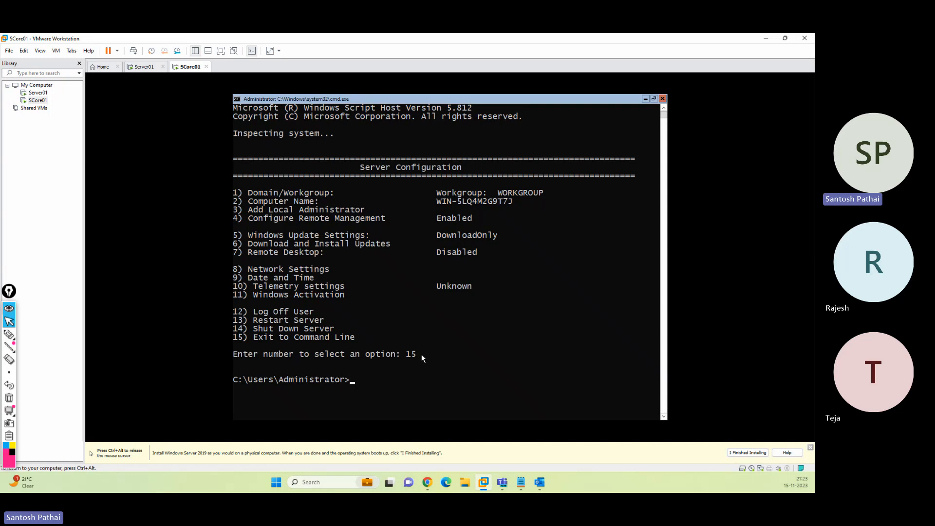
# Switch to the Server01 machine and launch a command prompt via Run with cmd
pyautogui.hotkey('ctrl', 'alt')
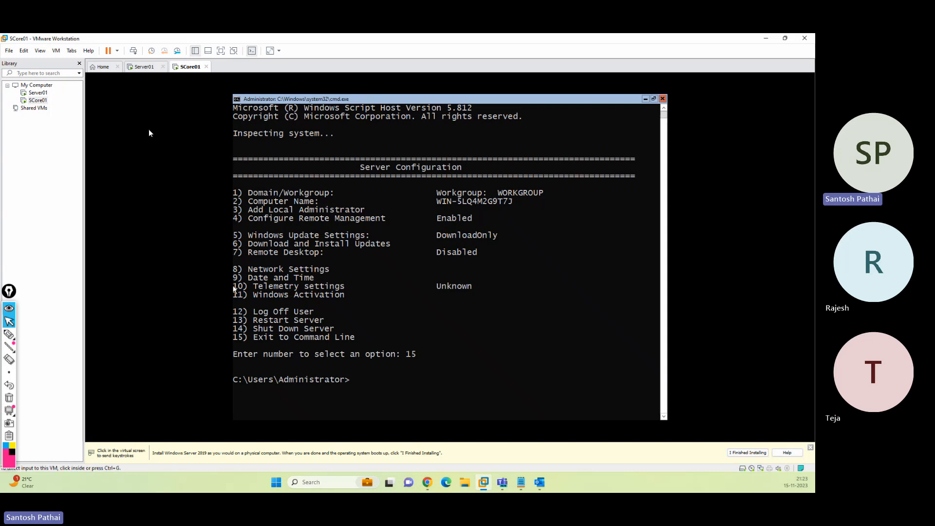
pyautogui.click(144, 68)
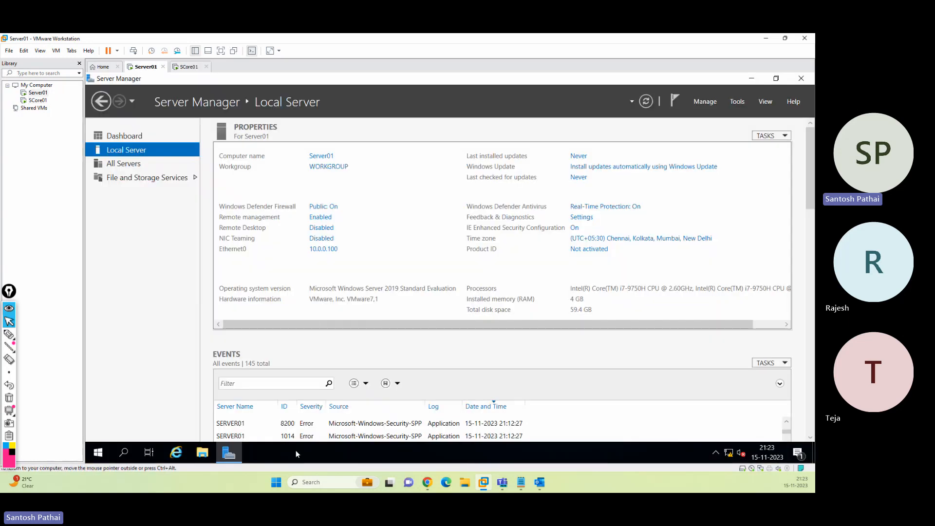
pyautogui.press('super+r')
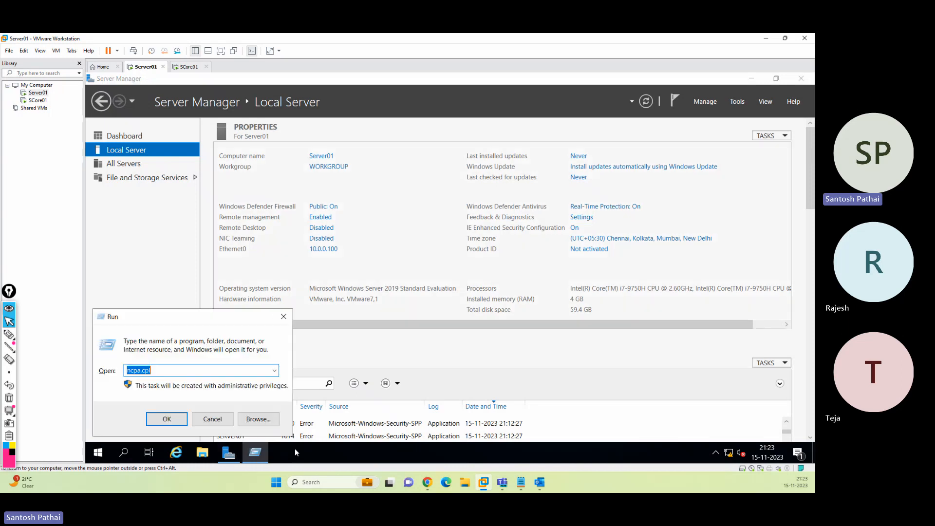
pyautogui.write('cmd')
pyautogui.press('Return')
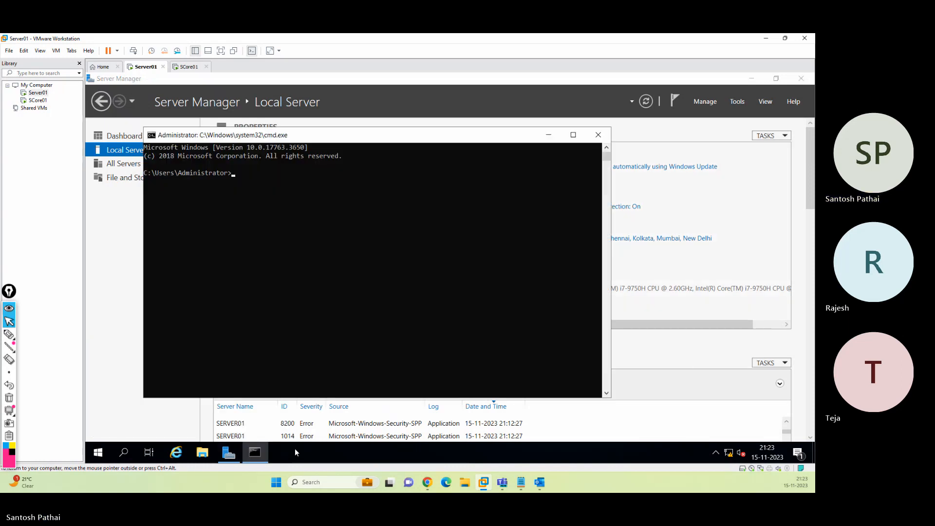
# Set the Server01 command prompt font size to 20 in its properties
pyautogui.rightClick(394, 135)
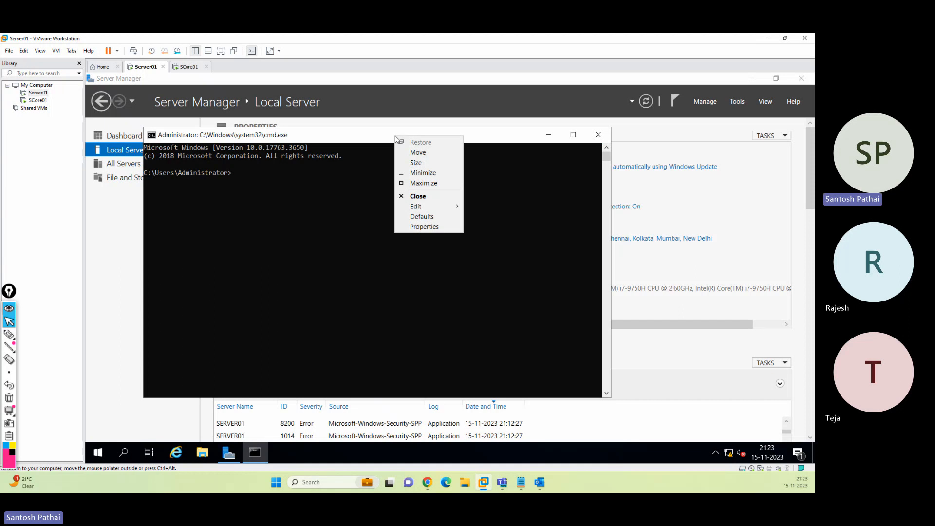
pyautogui.click(425, 233)
pyautogui.click(193, 160)
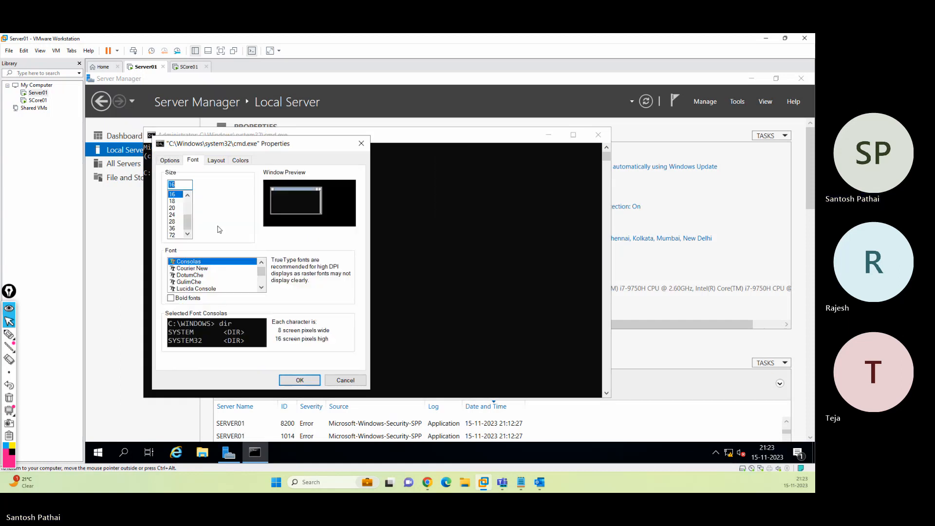
pyautogui.click(172, 208)
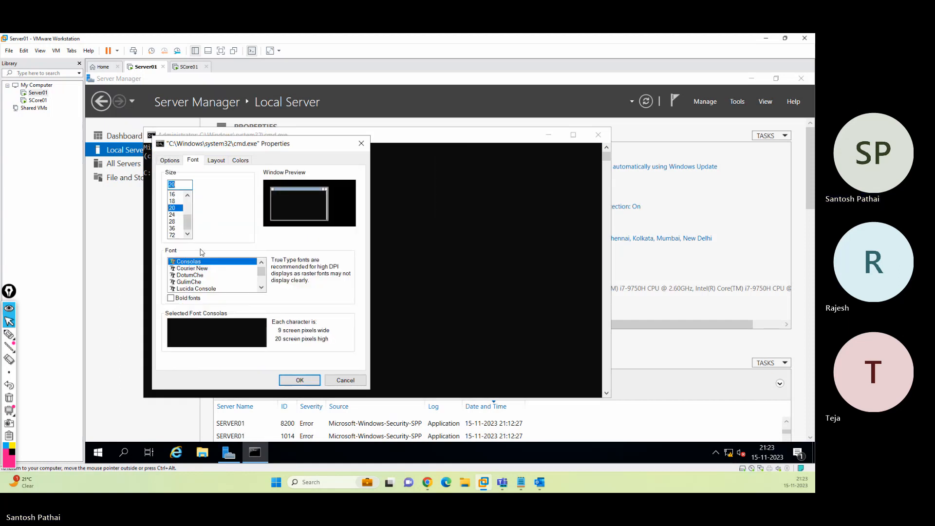
pyautogui.click(196, 288)
pyautogui.click(300, 380)
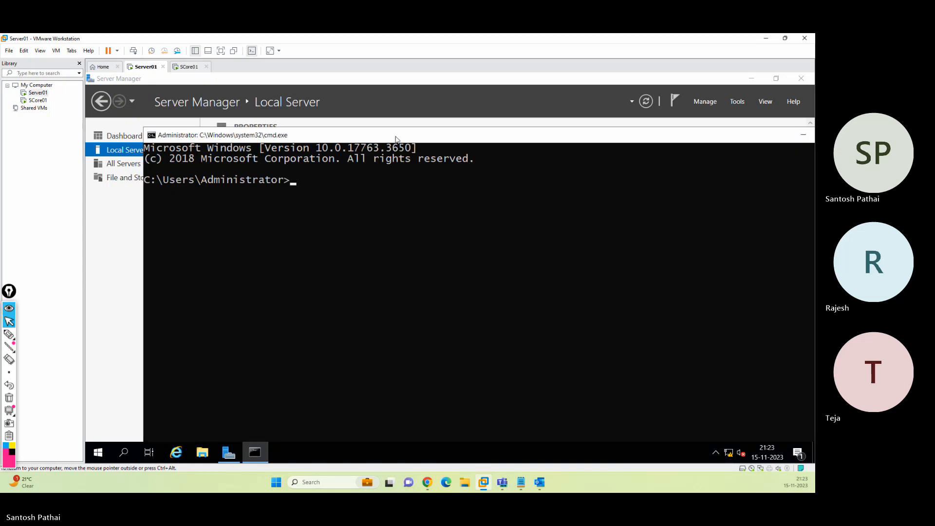
# Maximize the command window, run sconfig, choose option 15, and exit cmd
pyautogui.doubleClick(397, 121)
pyautogui.write('sconfig')
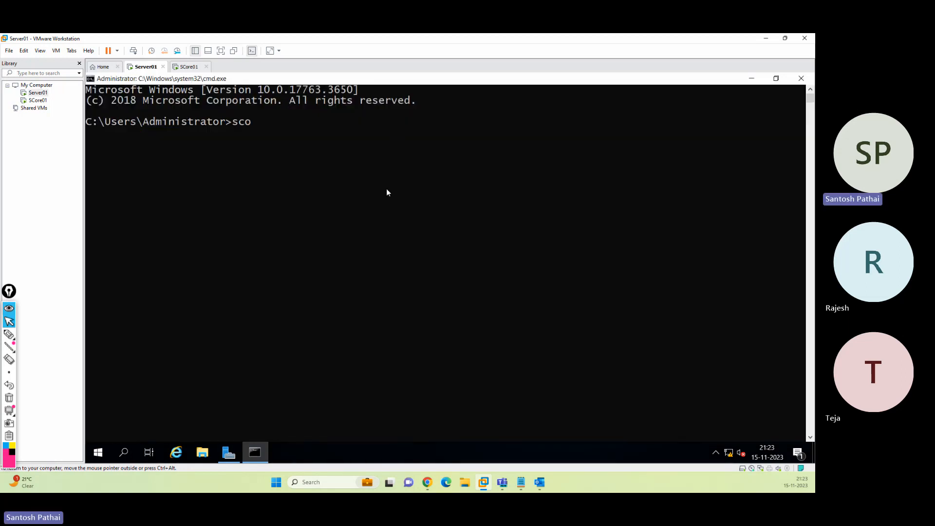
pyautogui.press('Return')
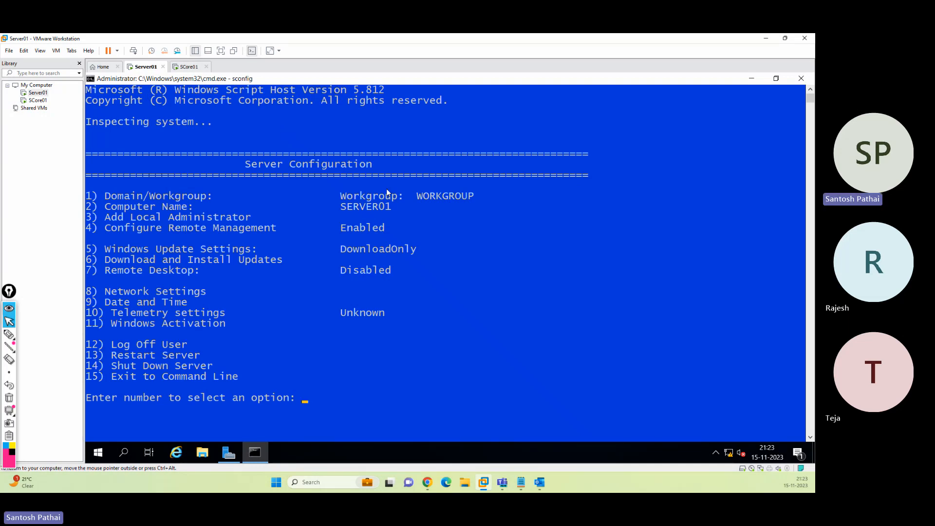
pyautogui.write('15')
pyautogui.press('Return')
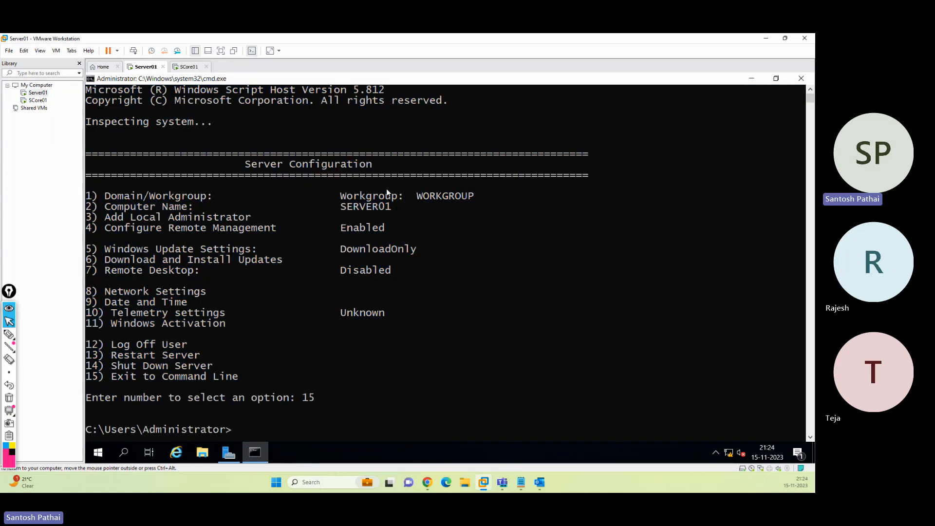
pyautogui.write('exit')
pyautogui.press('Return')
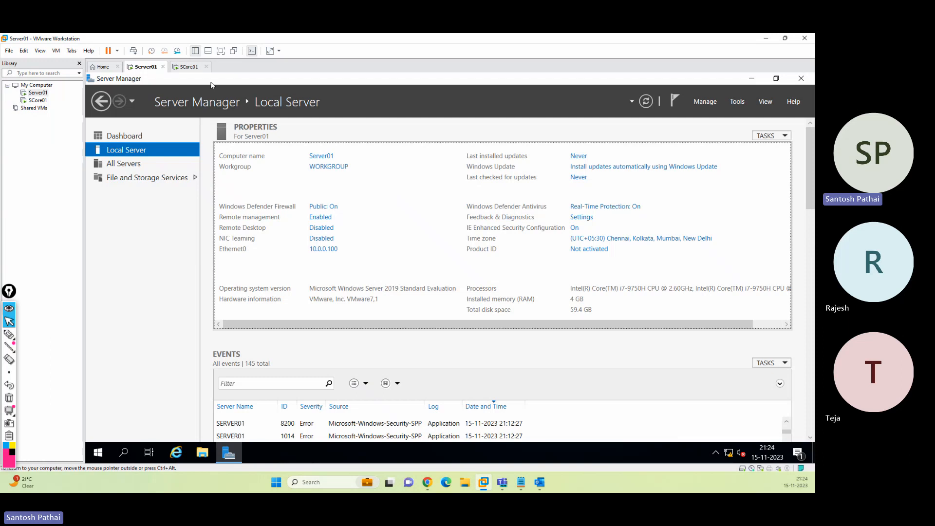
# Power off SCore01 with shutdown /p and return to the Server01 machine
pyautogui.click(189, 67)
pyautogui.click(409, 380)
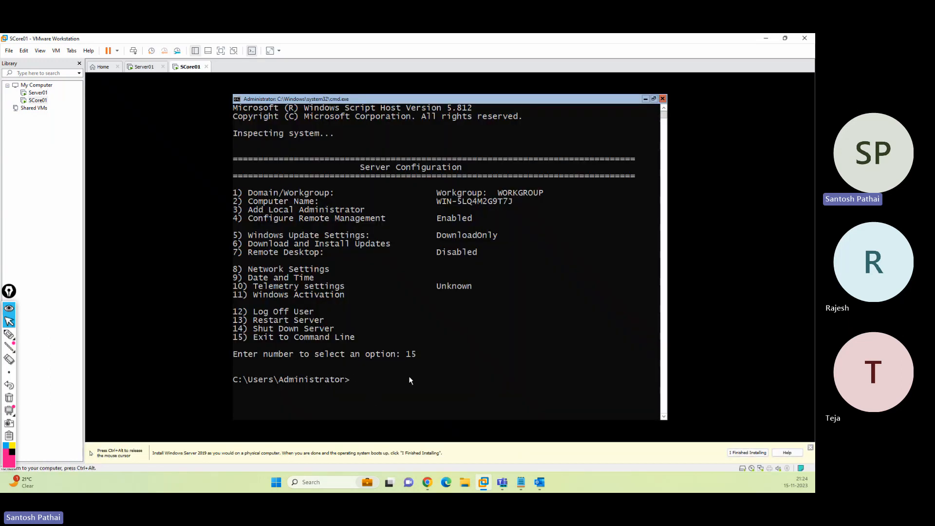
pyautogui.write('14')
pyautogui.press('Return')
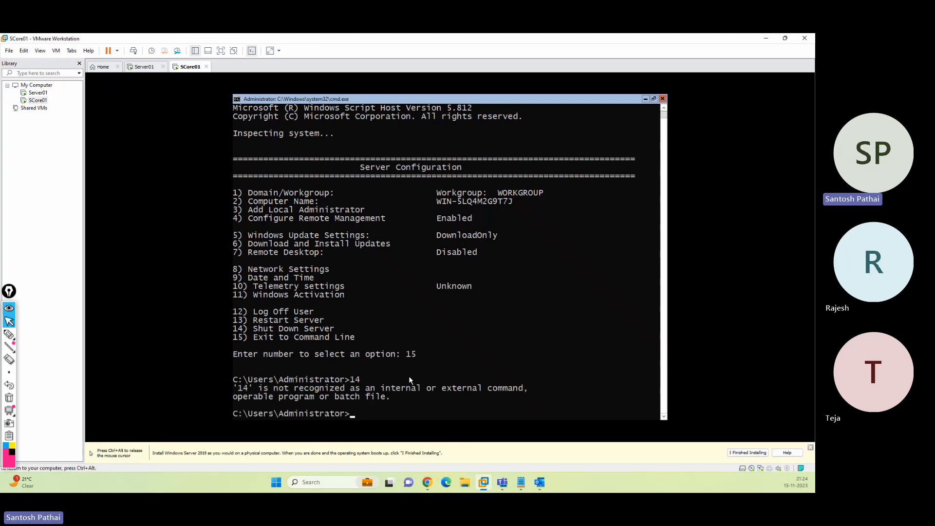
pyautogui.write('shutd')
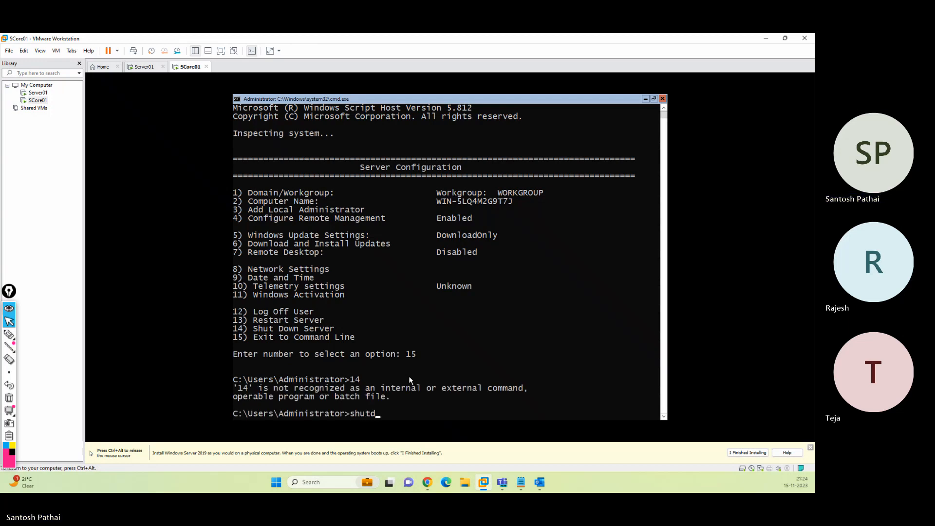
pyautogui.write('own /p')
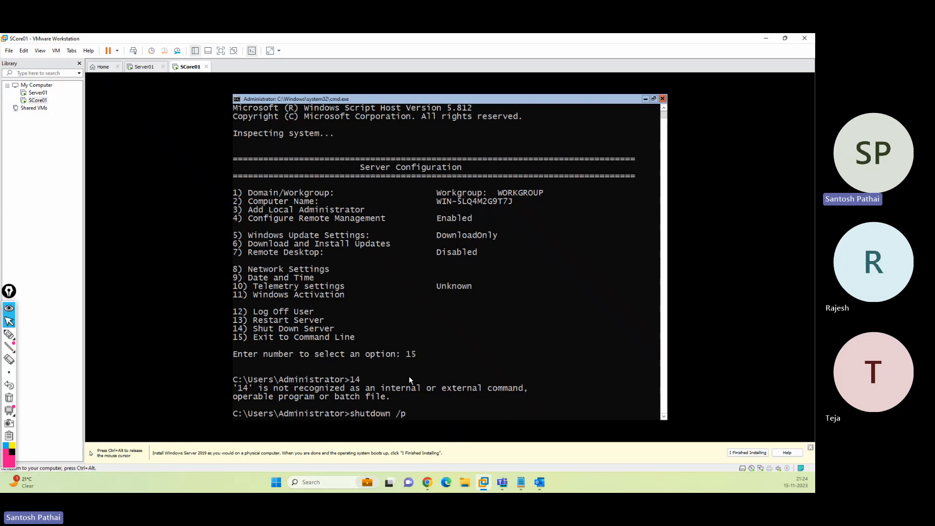
pyautogui.press('Return')
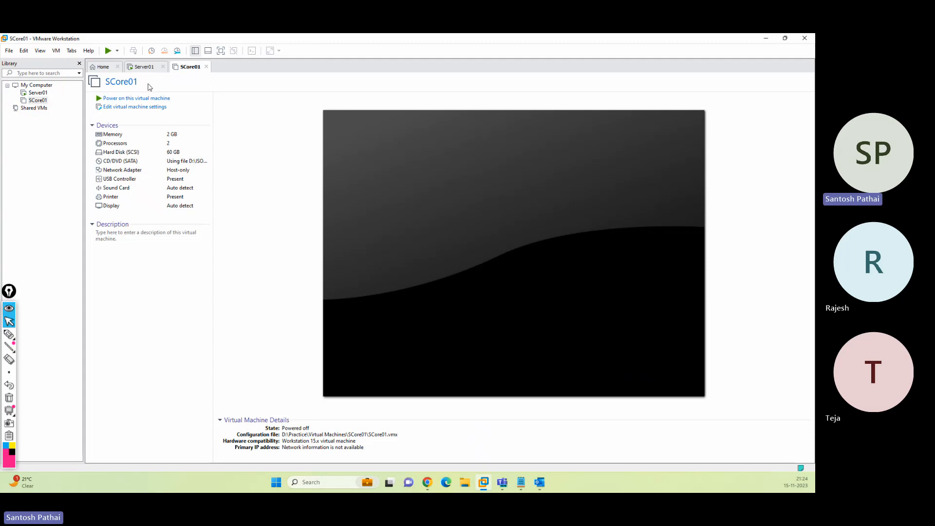
pyautogui.click(143, 69)
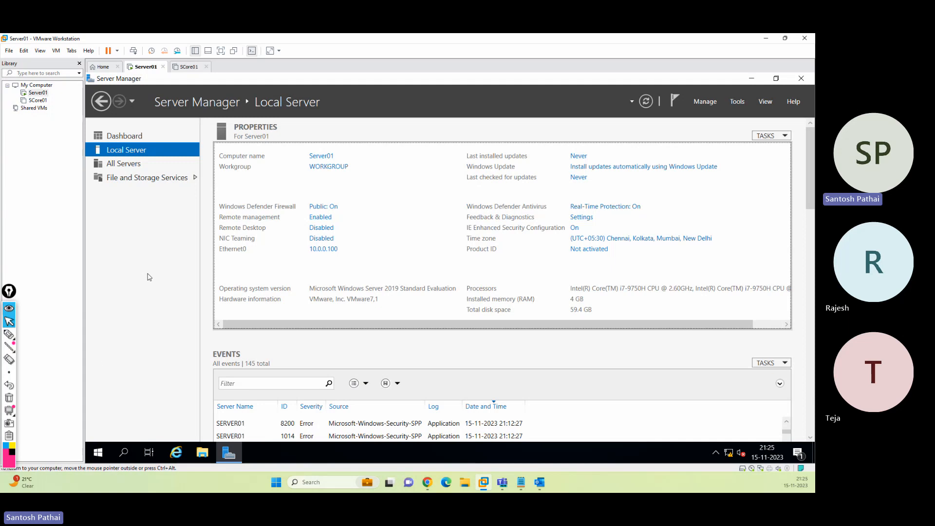
# Start Add Roles and Features with role-based installation targeting Server01
pyautogui.click(123, 141)
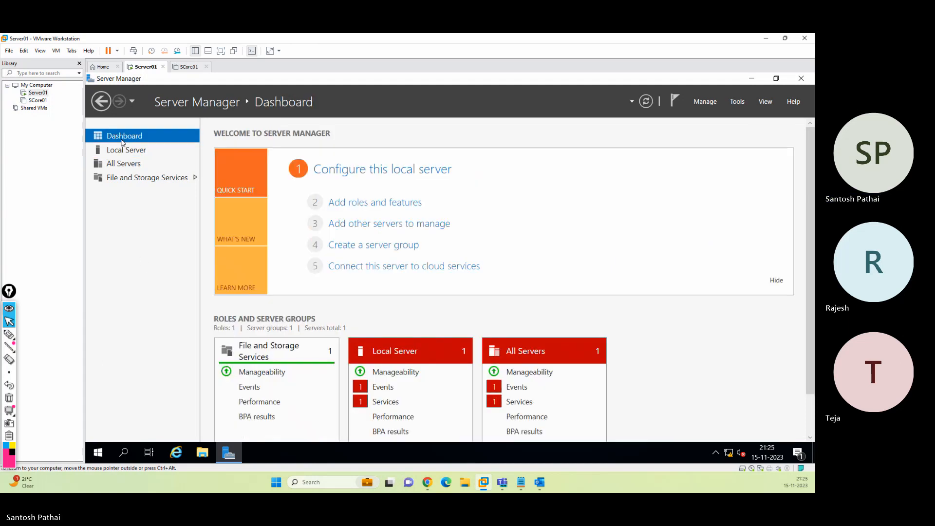
pyautogui.click(369, 204)
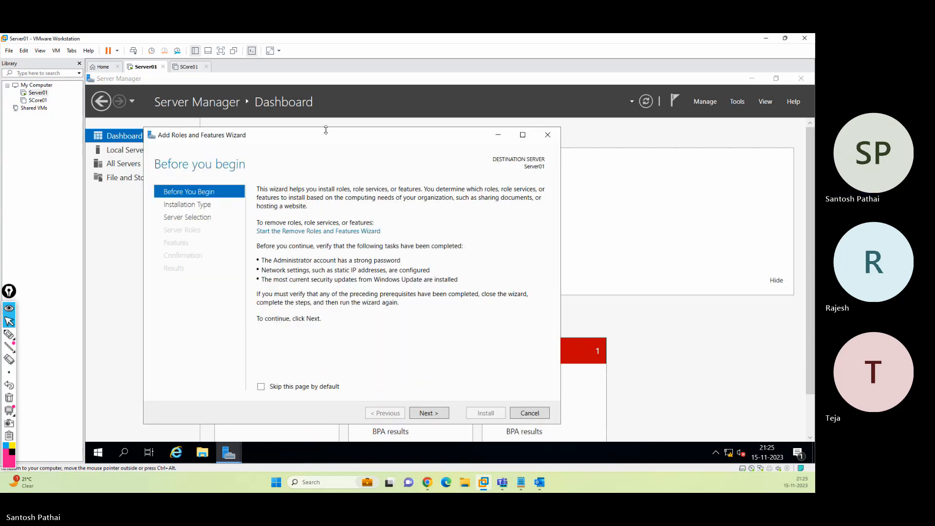
pyautogui.click(453, 391)
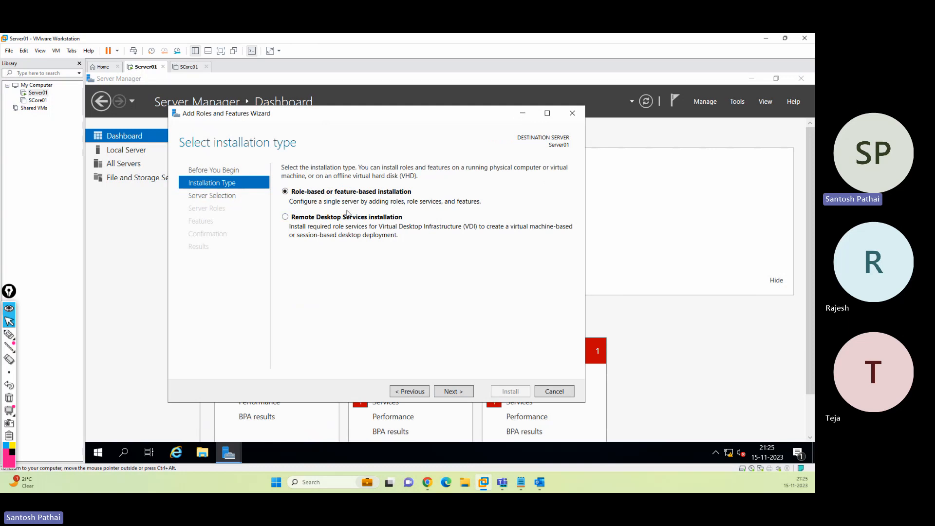
pyautogui.click(448, 392)
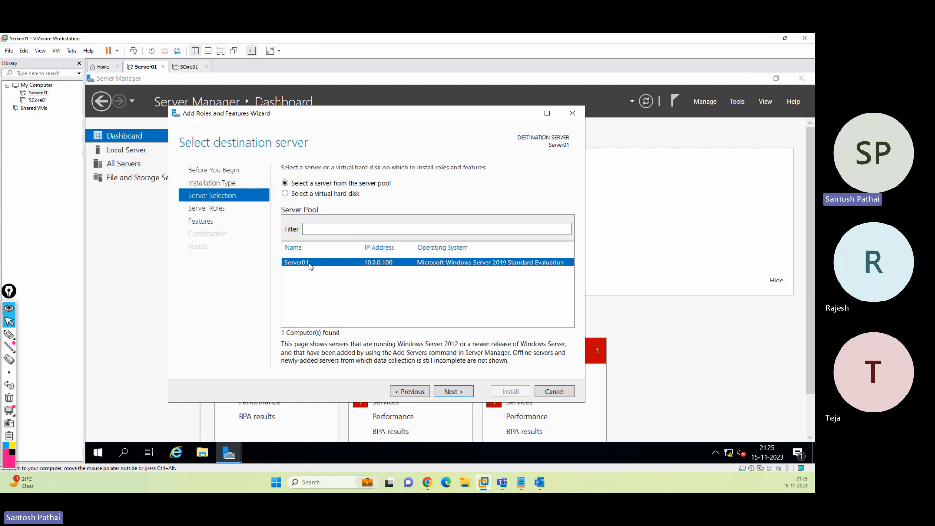
pyautogui.click(458, 392)
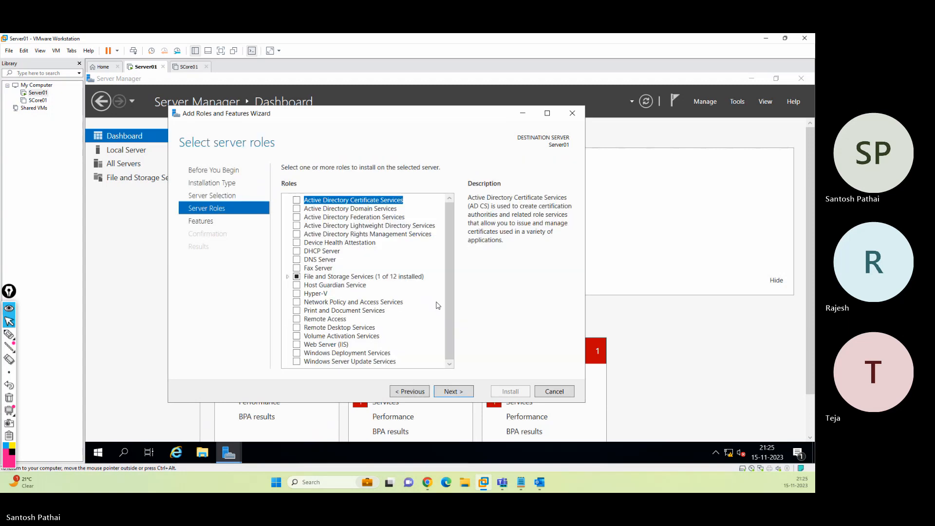
# Select Active Directory Domain Services and DNS Server with their required features, advancing to confirmation
pyautogui.click(363, 209)
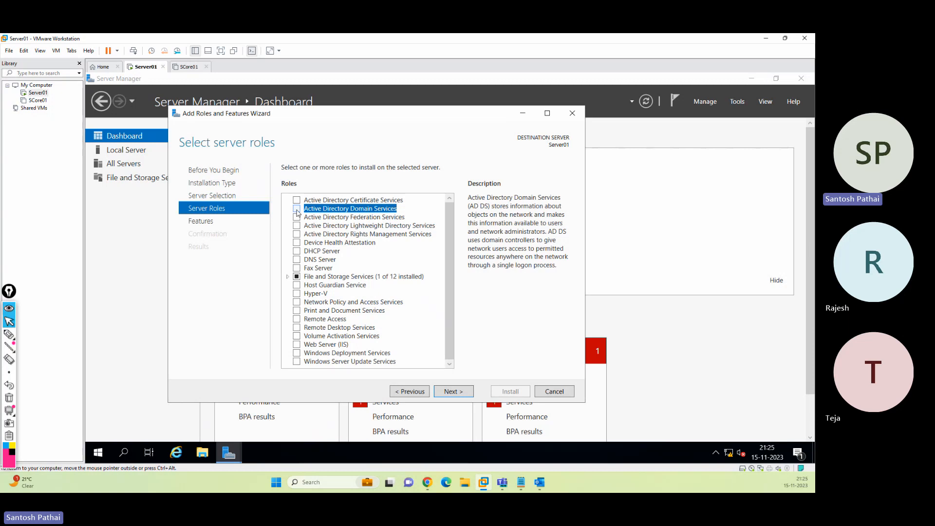
pyautogui.click(296, 211)
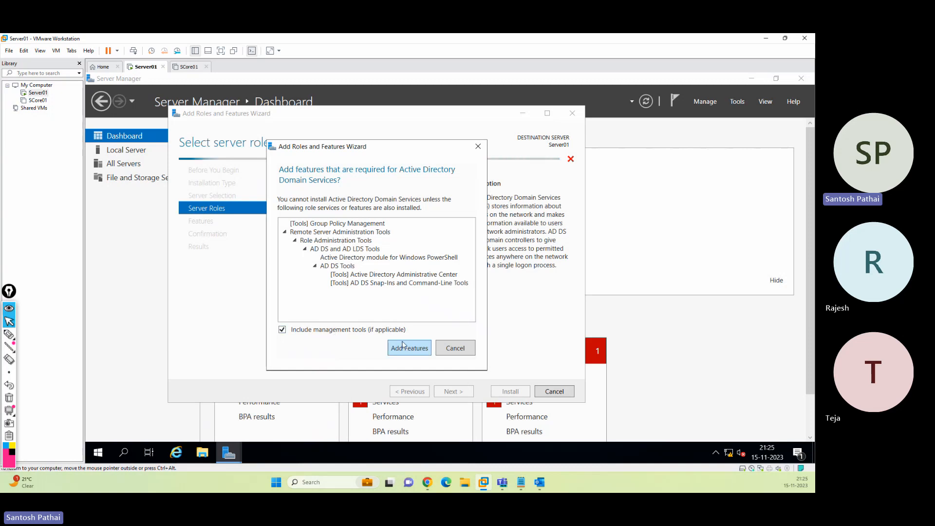
pyautogui.click(408, 351)
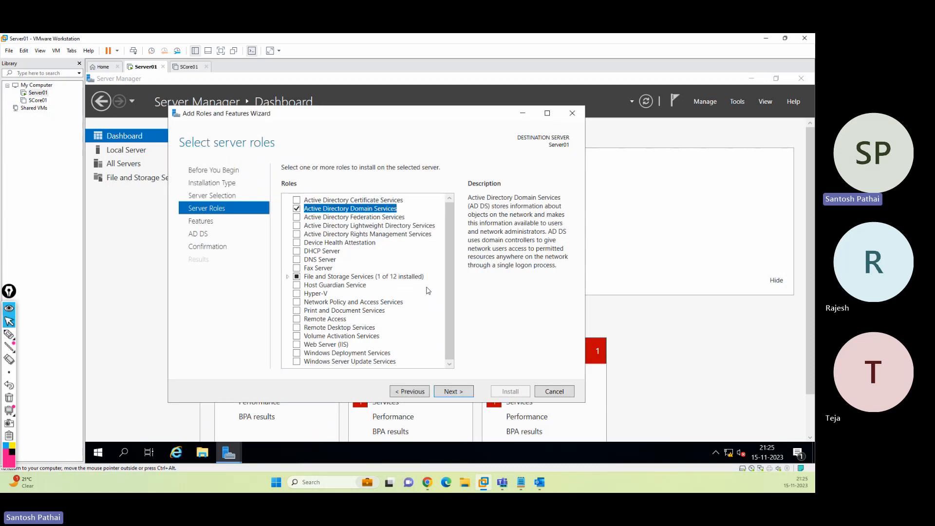
pyautogui.click(333, 261)
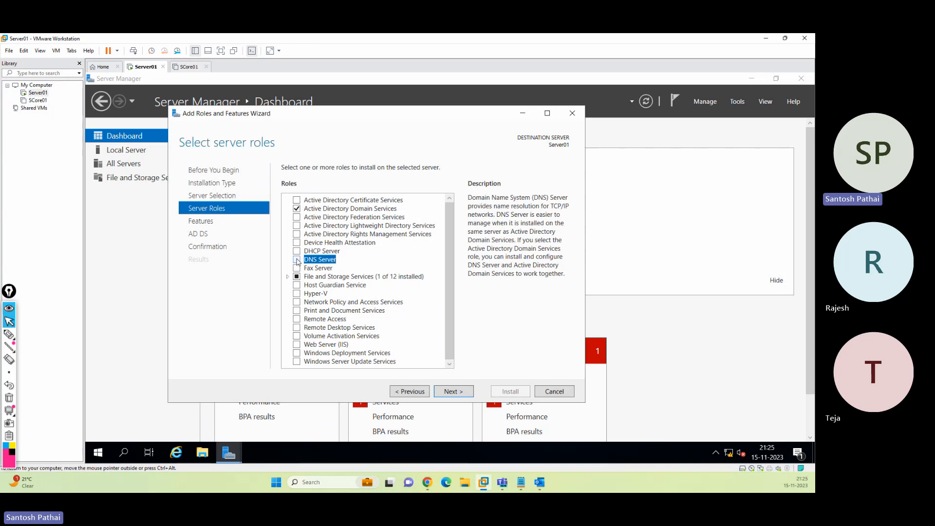
pyautogui.click(296, 259)
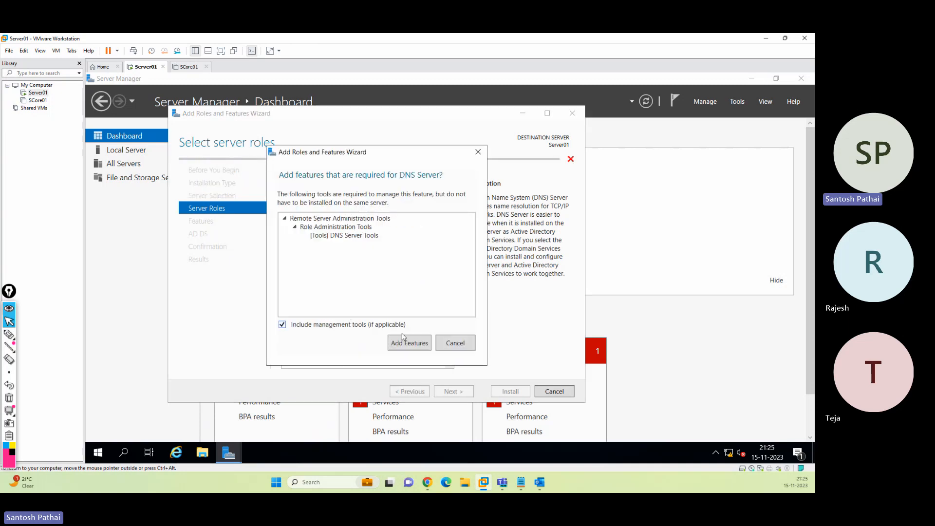
pyautogui.click(410, 343)
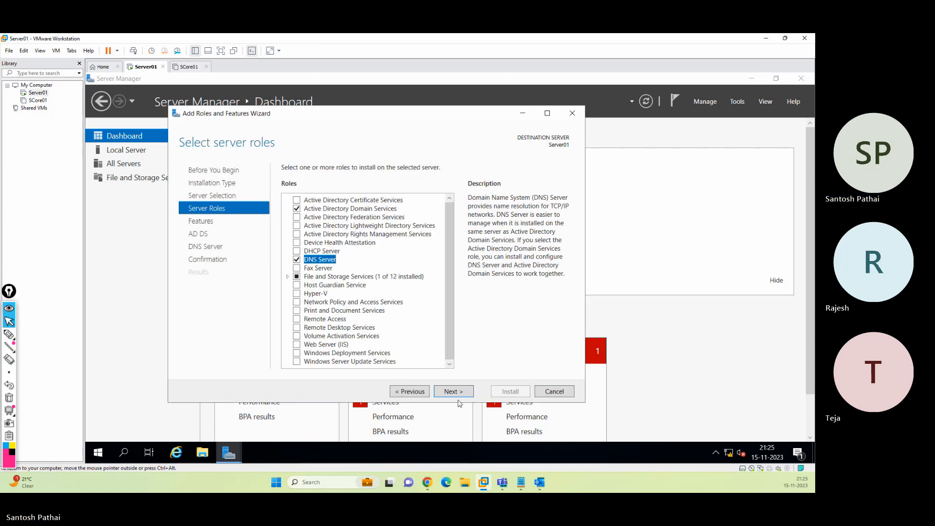
pyautogui.click(453, 392)
pyautogui.click(454, 392)
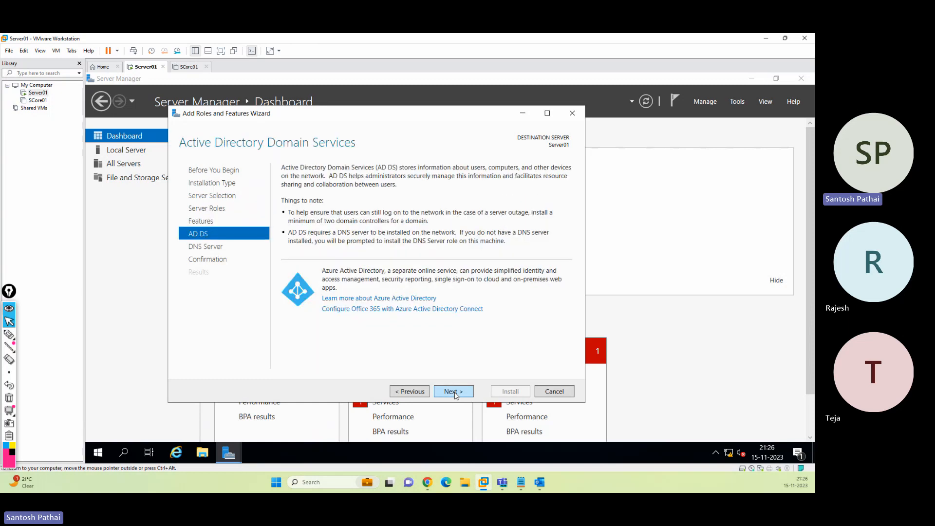
pyautogui.click(453, 391)
pyautogui.click(454, 392)
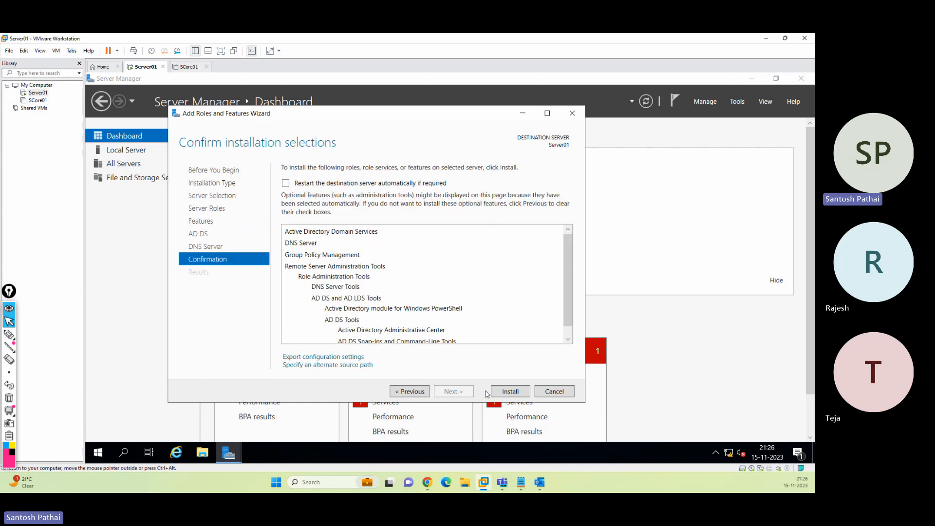
# Start installing the AD DS and DNS Server roles from the confirmation page
pyautogui.click(509, 392)
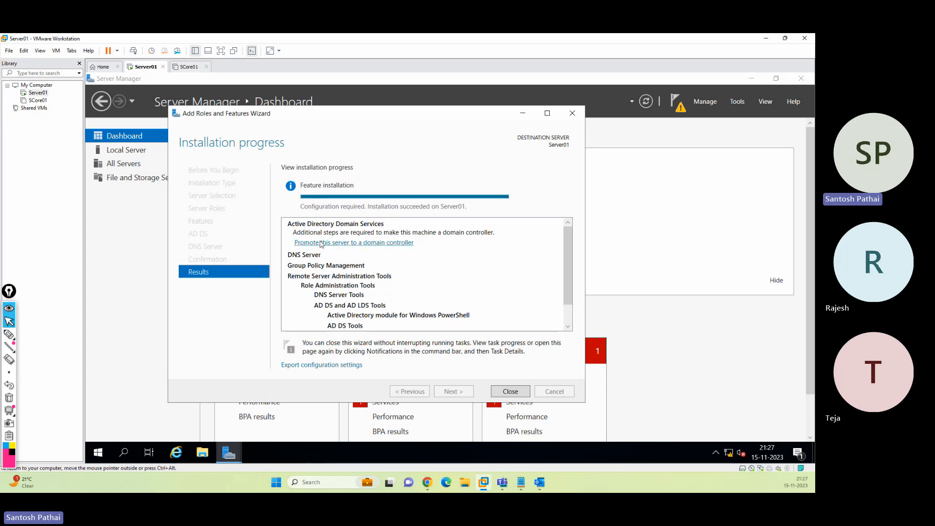
# Close the finished roles wizard and choose 'Promote this server to a domain controller' from Notifications
pyautogui.click(9, 334)
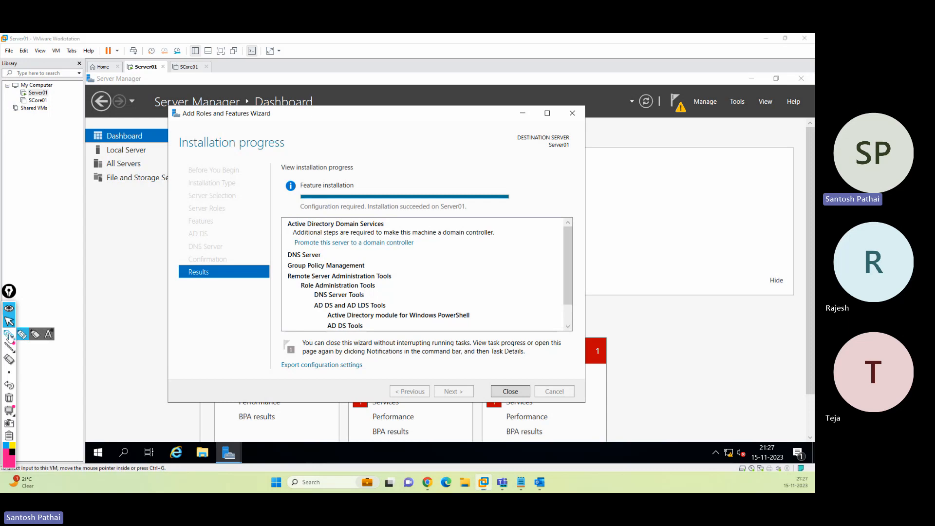
pyautogui.moveTo(292, 252)
pyautogui.mouseDown()
pyautogui.moveTo(424, 247)
pyautogui.moveTo(304, 239)
pyautogui.moveTo(290, 249)
pyautogui.mouseUp()
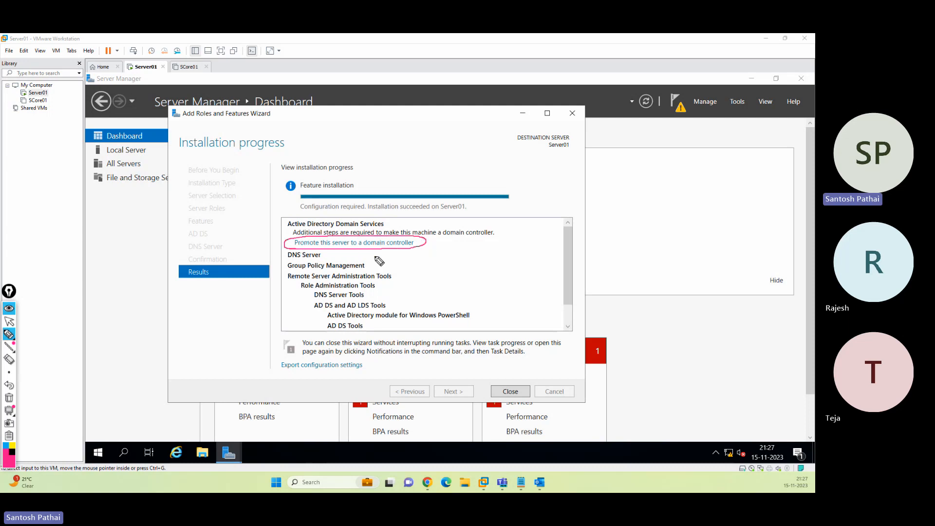
pyautogui.moveTo(459, 205); pyautogui.dragTo(418, 236)
pyautogui.moveTo(511, 324)
pyautogui.mouseDown()
pyautogui.moveTo(517, 382)
pyautogui.moveTo(523, 373)
pyautogui.mouseUp()
pyautogui.click(8, 397)
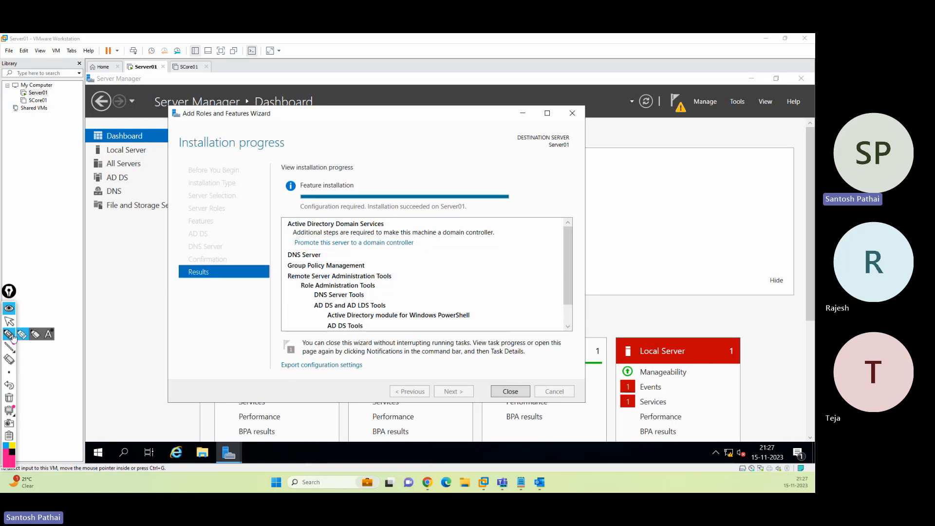
pyautogui.click(8, 322)
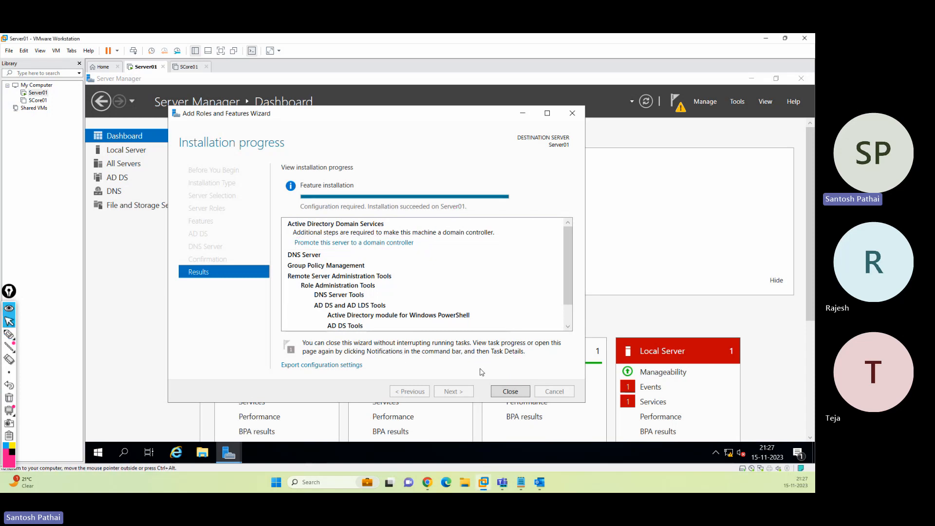
pyautogui.click(510, 392)
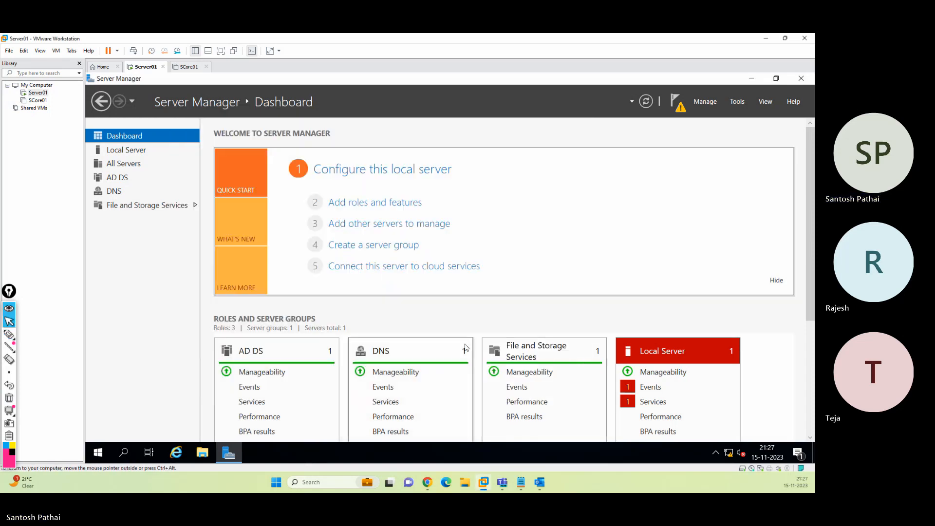
pyautogui.click(678, 108)
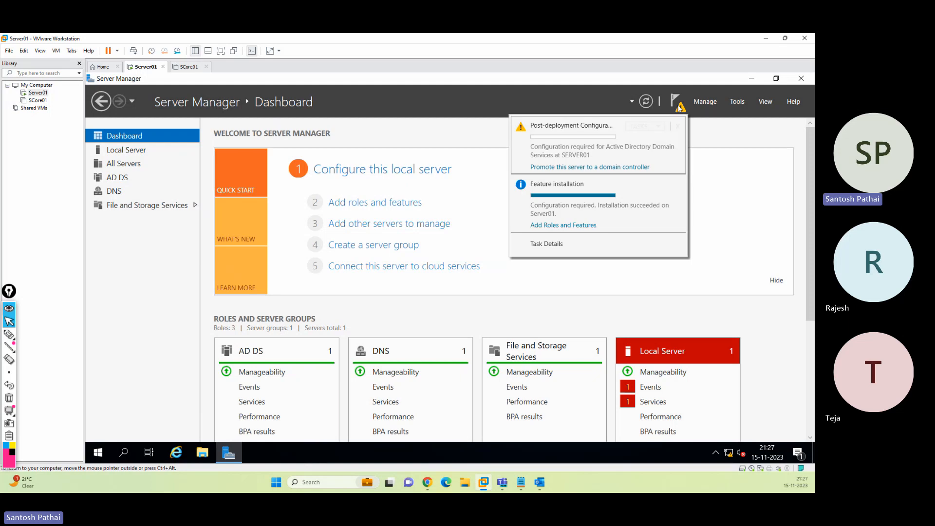
pyautogui.click(590, 167)
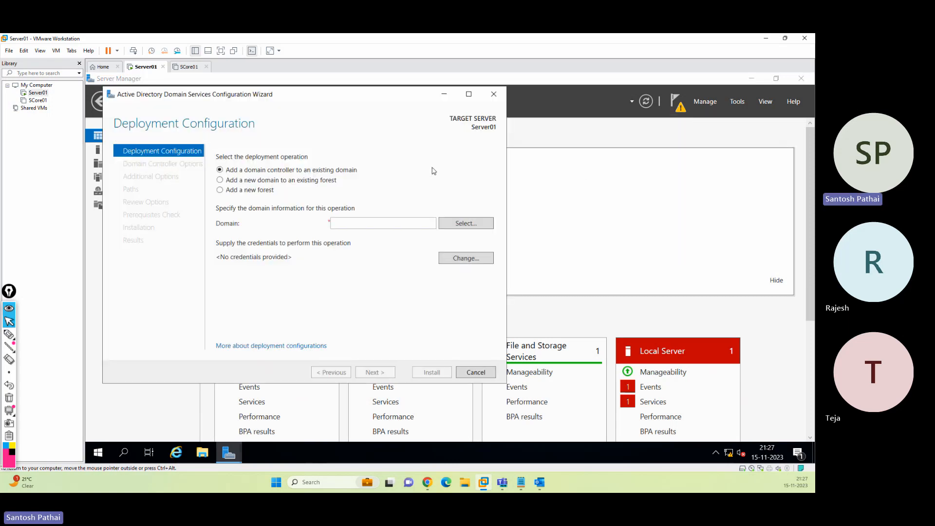
# Choose Add a new forest with root domain name sp.com and continue
pyautogui.moveTo(320, 98); pyautogui.dragTo(464, 126)
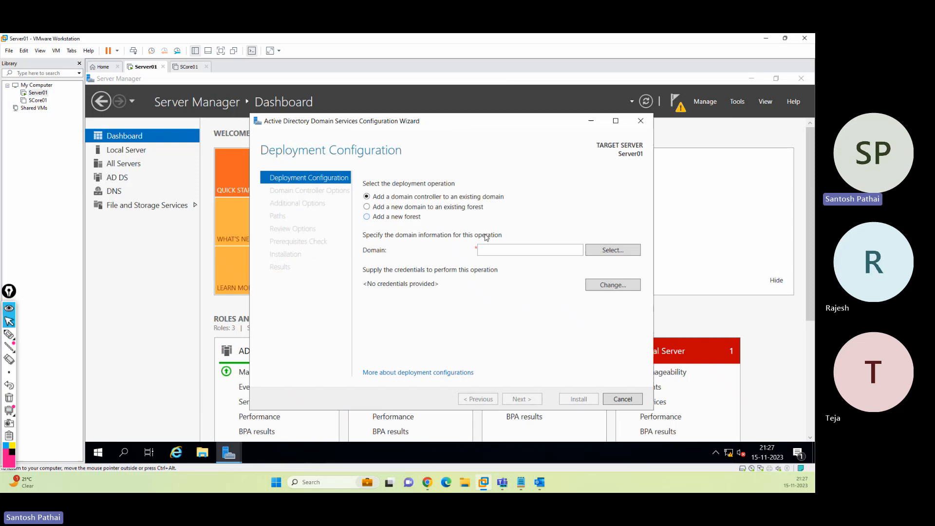
pyautogui.click(400, 217)
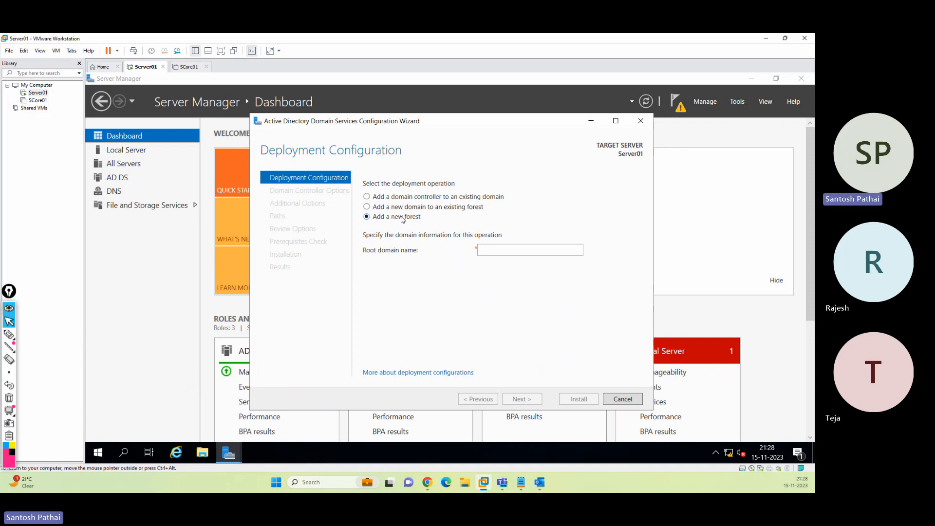
pyautogui.click(490, 251)
pyautogui.write('sp.com')
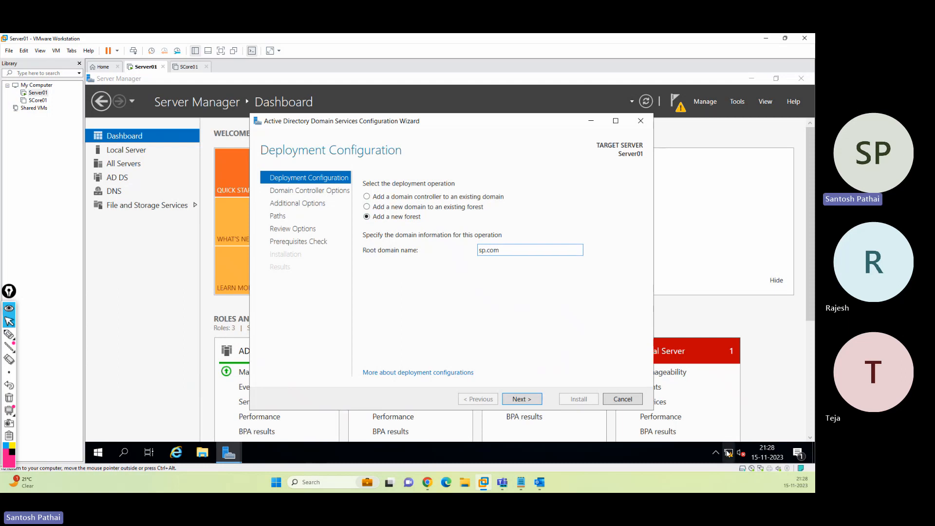
pyautogui.moveTo(487, 249); pyautogui.dragTo(518, 245)
pyautogui.write('.local')
pyautogui.press('BackSpace')
pyautogui.press('BackSpace')
pyautogui.press('BackSpace')
pyautogui.press('BackSpace')
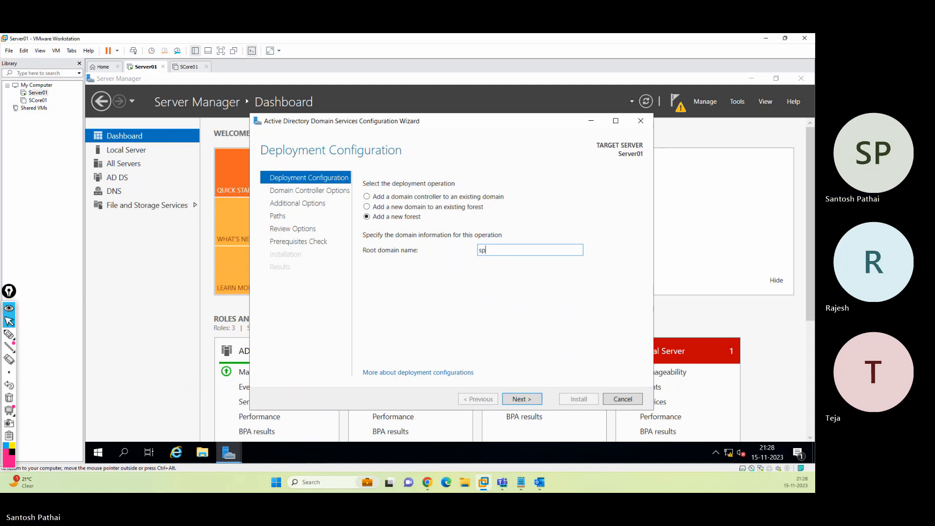
pyautogui.write('.com')
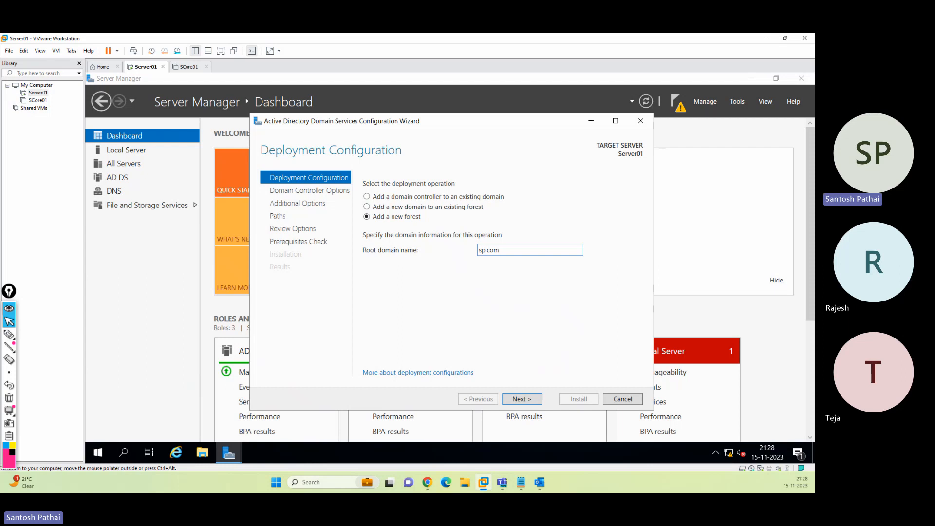
pyautogui.click(523, 400)
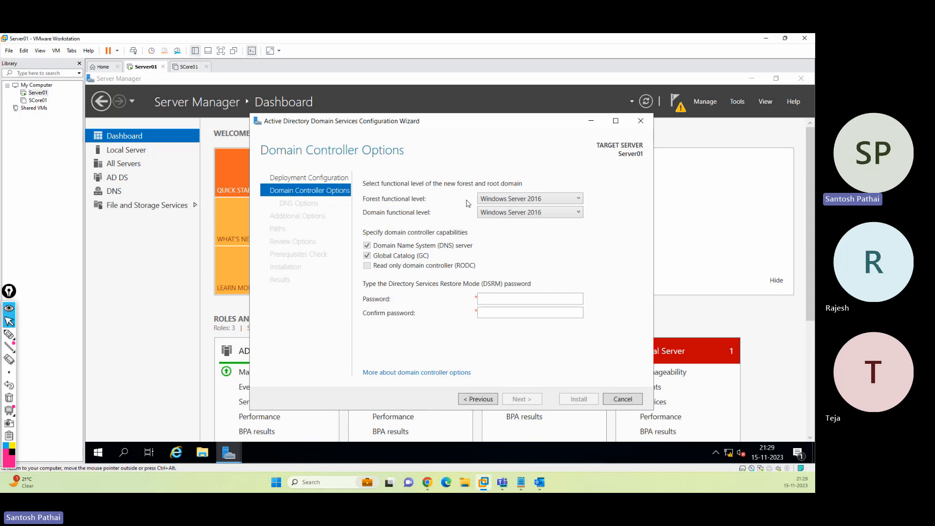
# Keep forest and domain functional levels at Windows Server 2016, then select the DSRM password fields
pyautogui.click(495, 200)
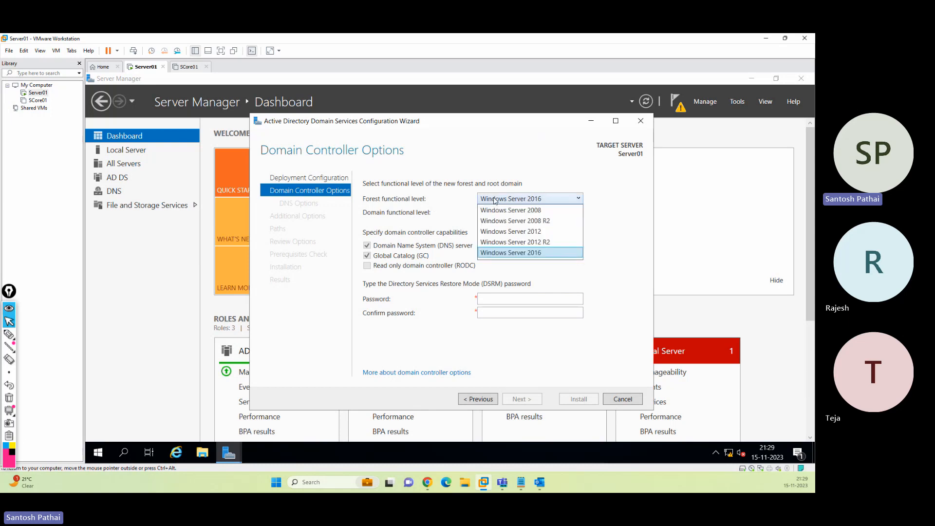
pyautogui.click(536, 254)
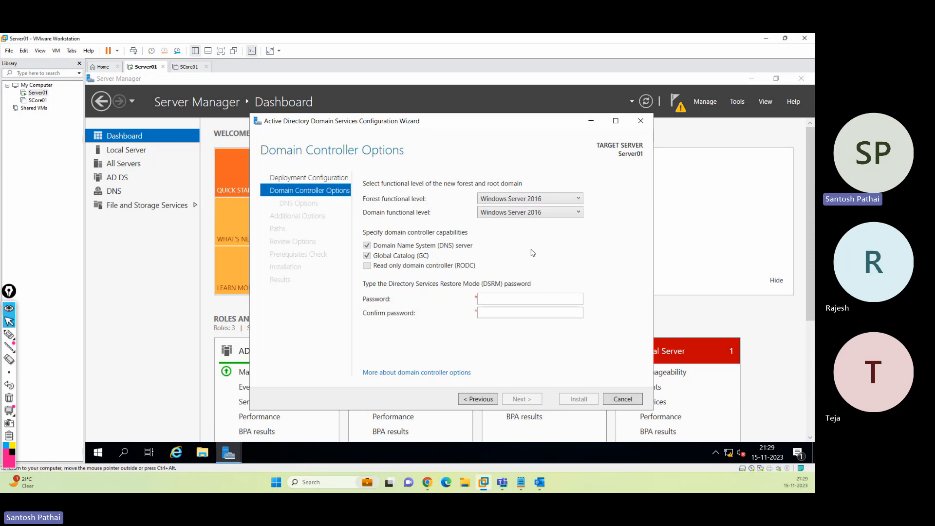
pyautogui.click(497, 214)
pyautogui.click(522, 224)
pyautogui.click(497, 298)
pyautogui.click(496, 312)
# Enter and confirm the Directory Services Restore Mode password, then continue to DNS Options
pyautogui.click(493, 301)
pyautogui.write('P••••••••')
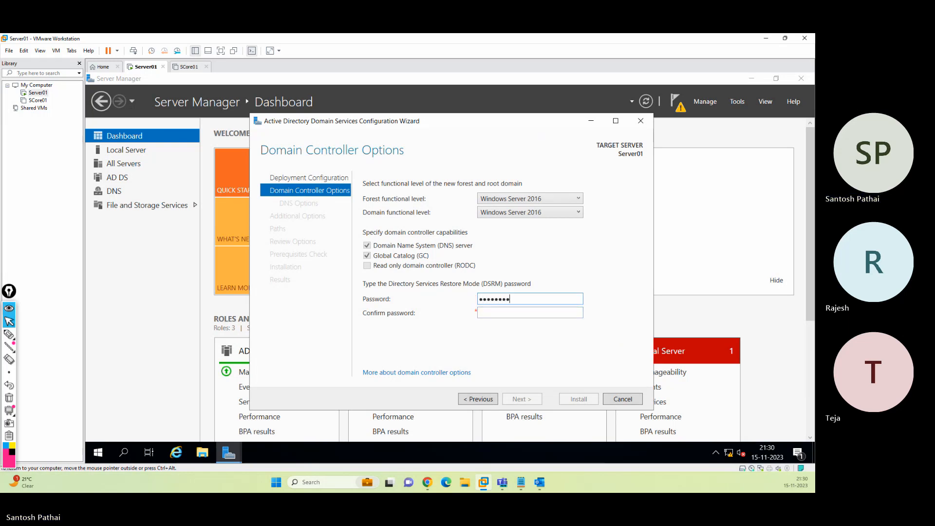
pyautogui.press('Tab')
pyautogui.write('•••••••••')
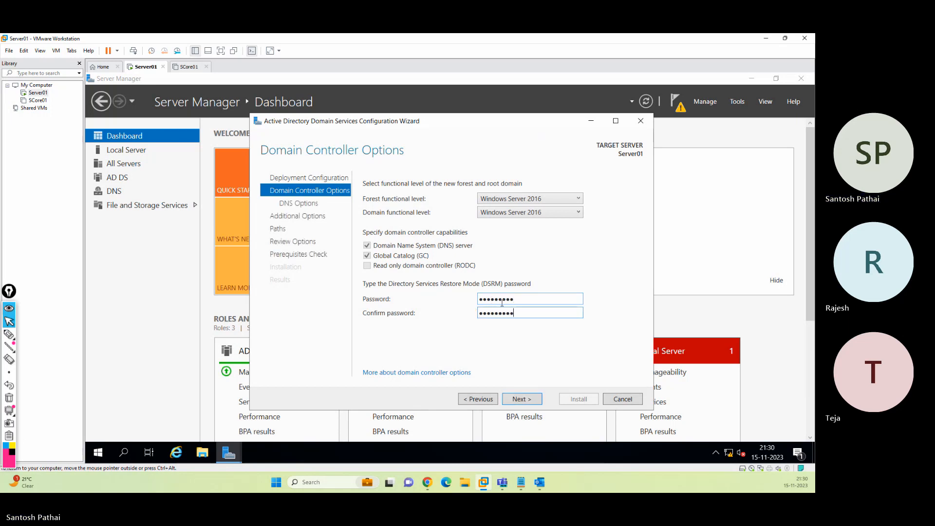
pyautogui.click(532, 399)
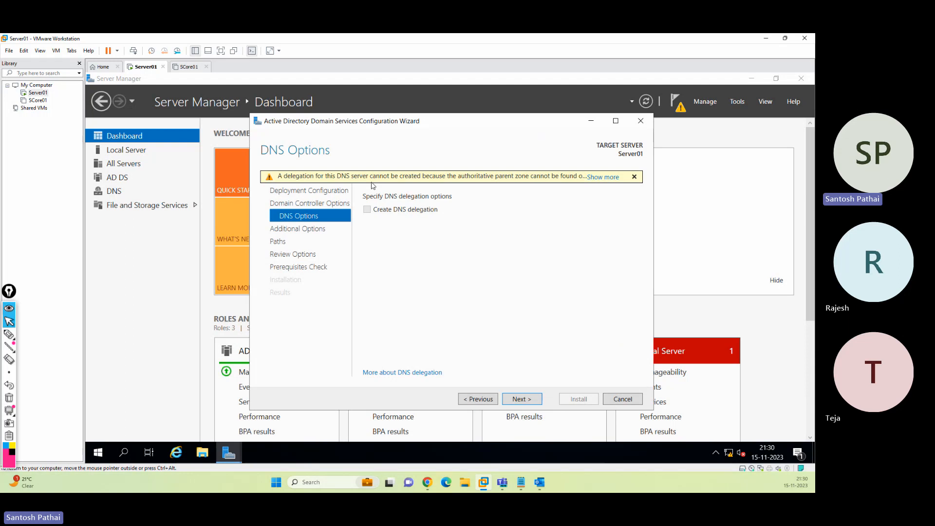
# Accept the DNS options and keep SP as the NetBIOS domain name
pyautogui.click(522, 399)
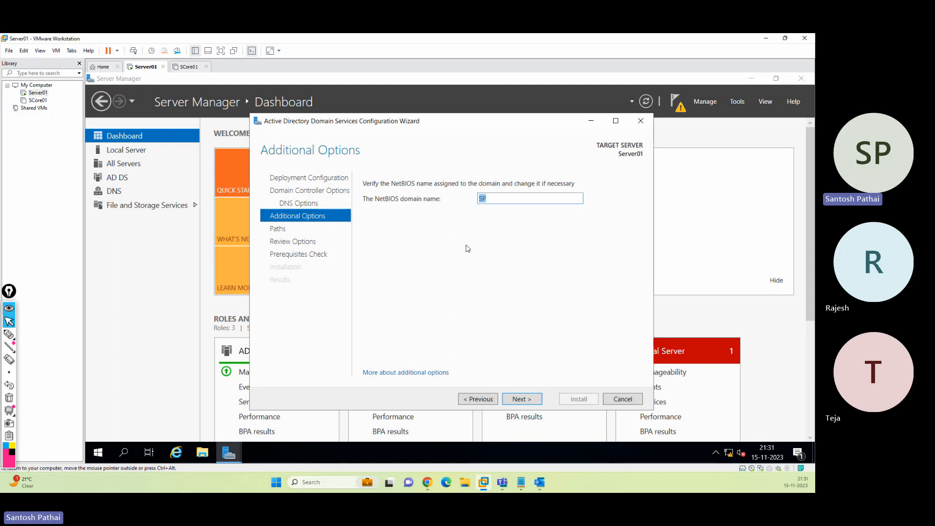
pyautogui.doubleClick(483, 199)
pyautogui.click(523, 401)
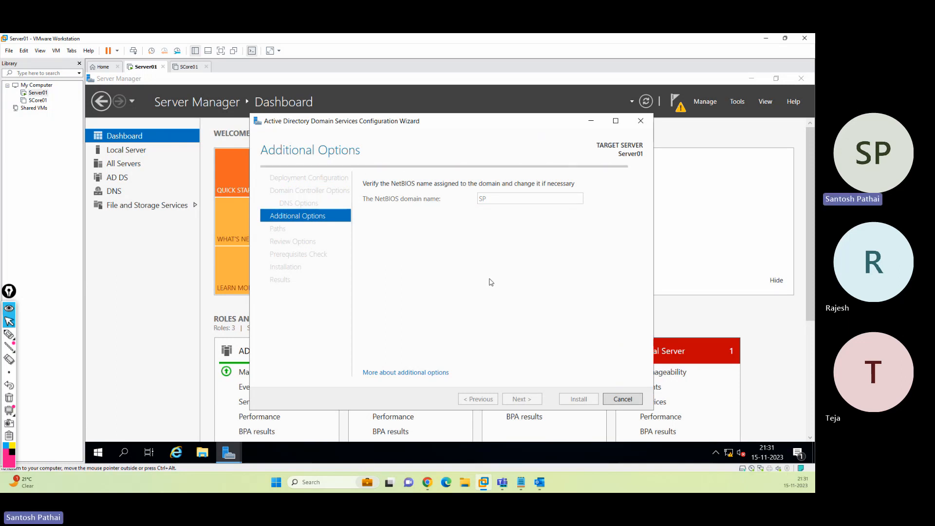
pyautogui.click(10, 336)
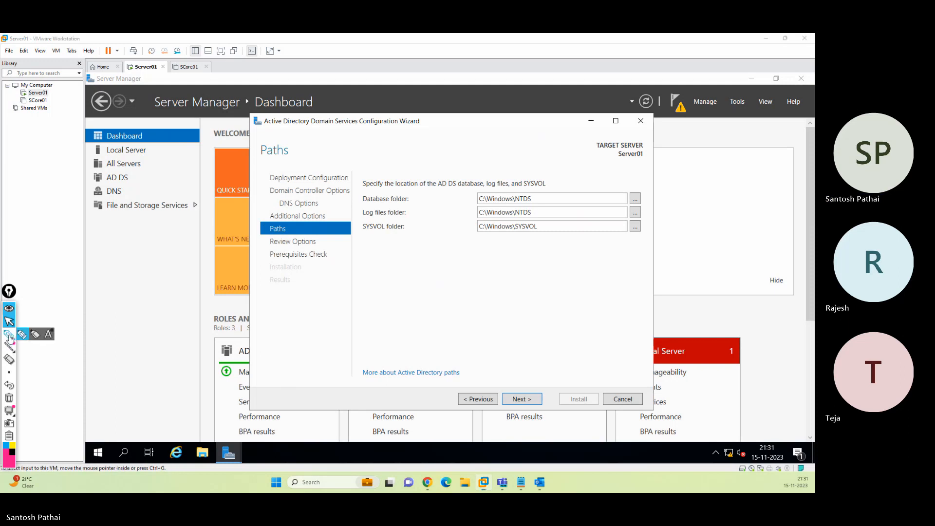
pyautogui.click(10, 336)
pyautogui.moveTo(362, 206); pyautogui.dragTo(406, 206)
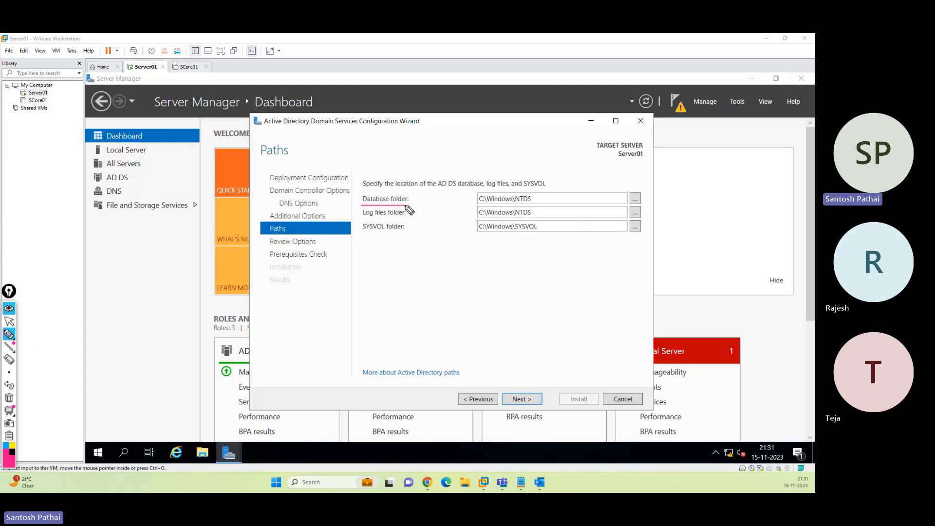
pyautogui.moveTo(521, 188); pyautogui.dragTo(467, 200)
pyautogui.moveTo(522, 209); pyautogui.dragTo(530, 191)
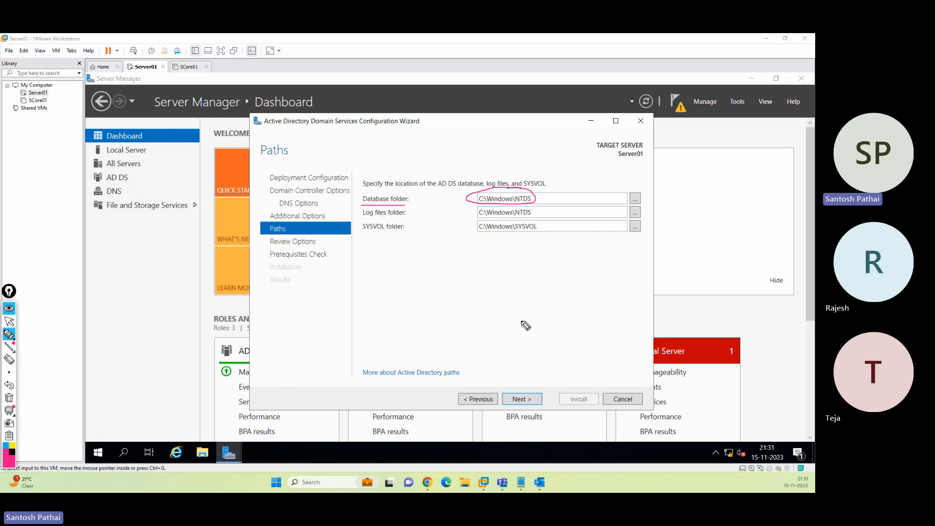
pyautogui.moveTo(476, 311)
pyautogui.mouseDown()
pyautogui.moveTo(528, 278)
pyautogui.moveTo(550, 293)
pyautogui.moveTo(677, 266)
pyautogui.moveTo(675, 245)
pyautogui.moveTo(687, 258)
pyautogui.moveTo(709, 229)
pyautogui.mouseUp()
pyautogui.click(611, 280)
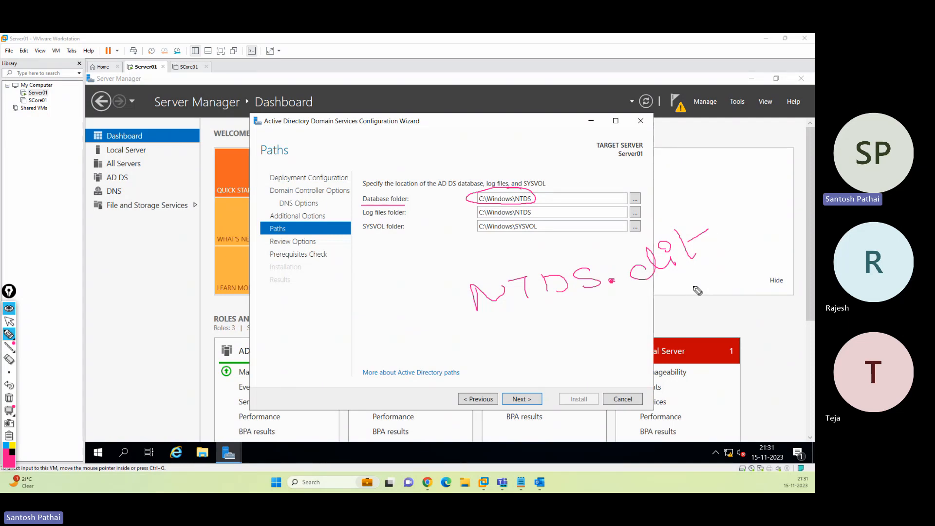
pyautogui.moveTo(362, 217)
pyautogui.mouseDown()
pyautogui.moveTo(405, 214)
pyautogui.moveTo(366, 211)
pyautogui.mouseUp()
pyautogui.moveTo(515, 205)
pyautogui.mouseDown()
pyautogui.moveTo(467, 211)
pyautogui.moveTo(504, 219)
pyautogui.moveTo(517, 205)
pyautogui.mouseUp()
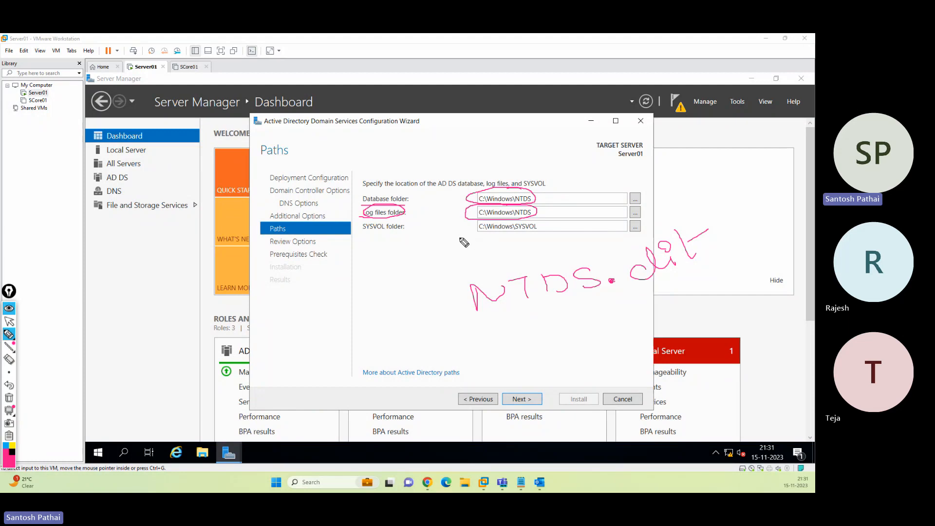
pyautogui.moveTo(414, 220)
pyautogui.mouseDown()
pyautogui.moveTo(358, 228)
pyautogui.moveTo(409, 235)
pyautogui.moveTo(418, 222)
pyautogui.mouseUp()
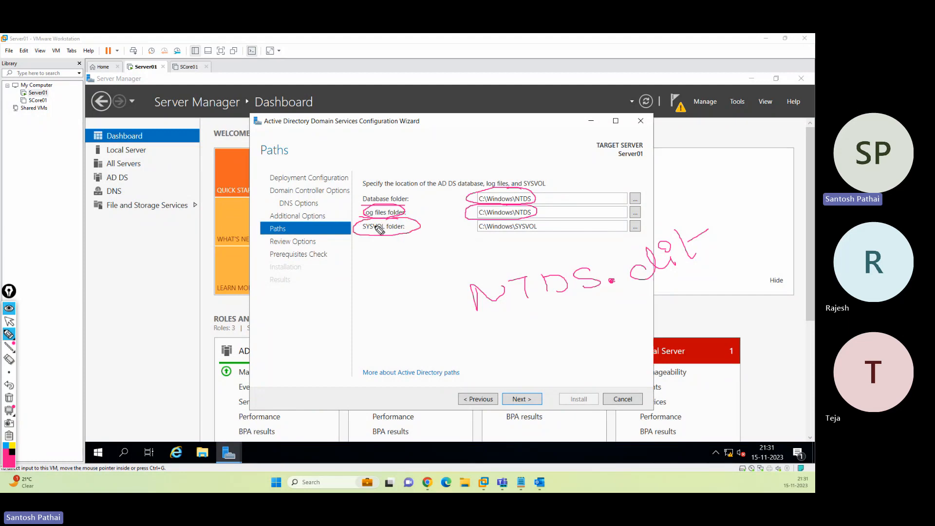
pyautogui.moveTo(476, 233)
pyautogui.mouseDown()
pyautogui.moveTo(528, 236)
pyautogui.moveTo(515, 222)
pyautogui.moveTo(506, 230)
pyautogui.moveTo(552, 248)
pyautogui.moveTo(595, 246)
pyautogui.moveTo(703, 168)
pyautogui.moveTo(701, 184)
pyautogui.mouseUp()
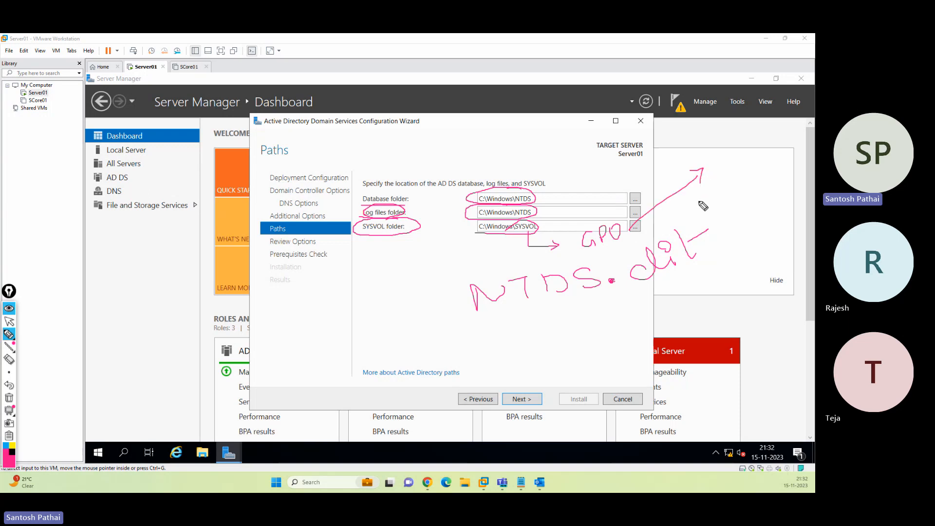
# Clear the annotations and leave the Database folder on drive C after briefly changing it to E
pyautogui.click(10, 397)
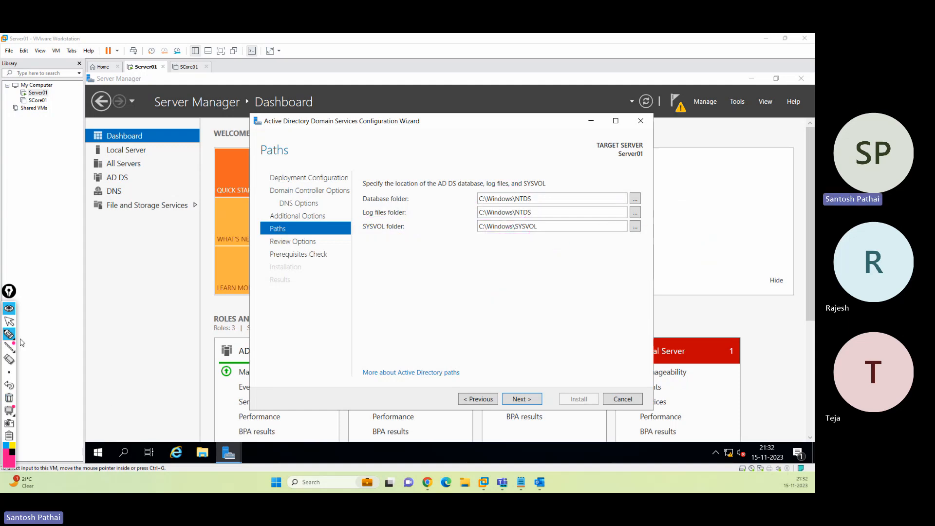
pyautogui.click(8, 321)
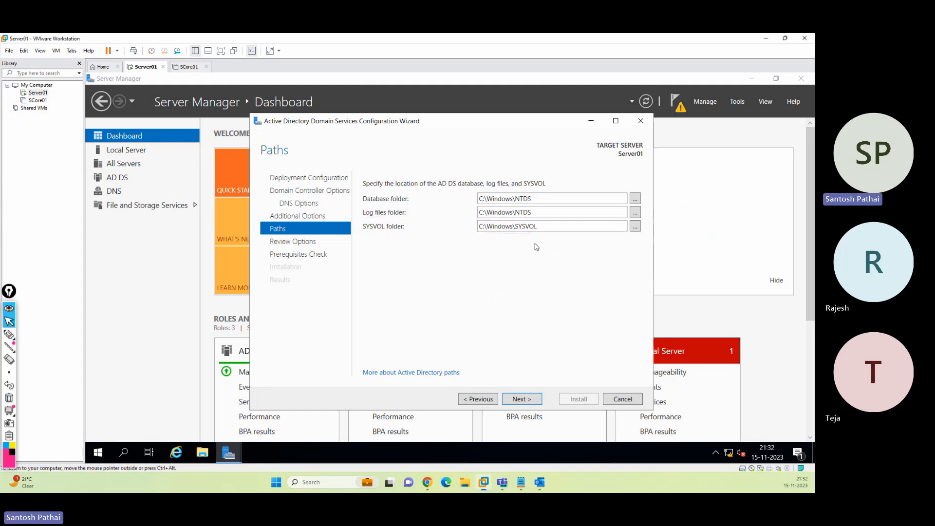
pyautogui.doubleClick(484, 199)
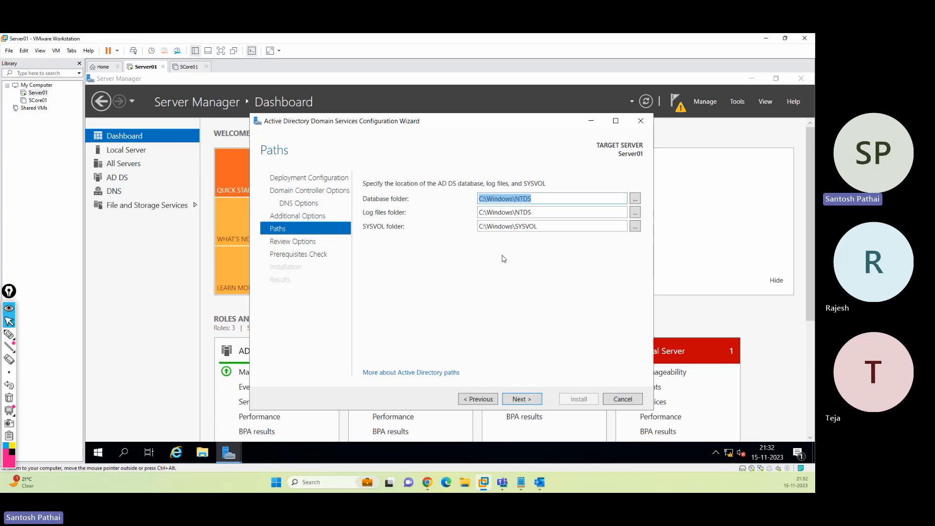
pyautogui.click(481, 202)
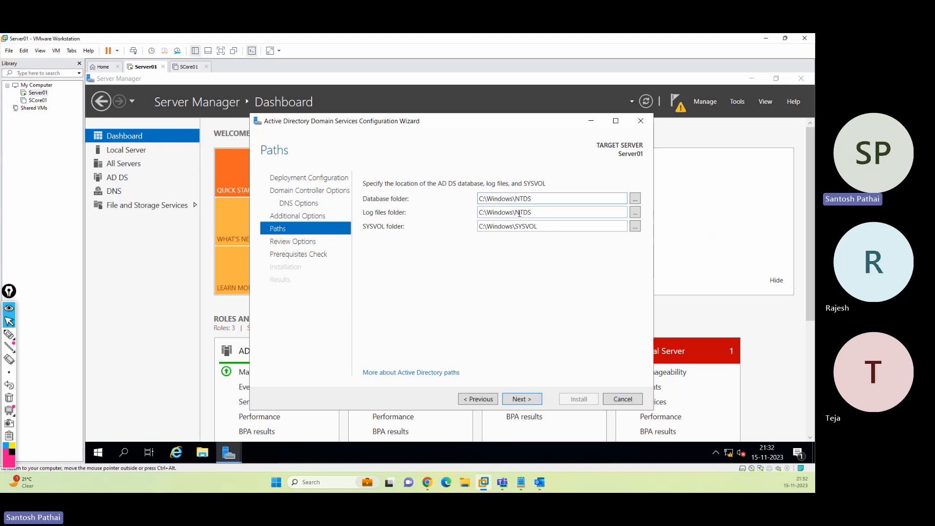
pyautogui.press('BackSpace')
pyautogui.write('E')
pyautogui.press('BackSpace')
pyautogui.write('C')
# Scroll through the Review Options summary for sp.com and run the prerequisites check
pyautogui.click(524, 397)
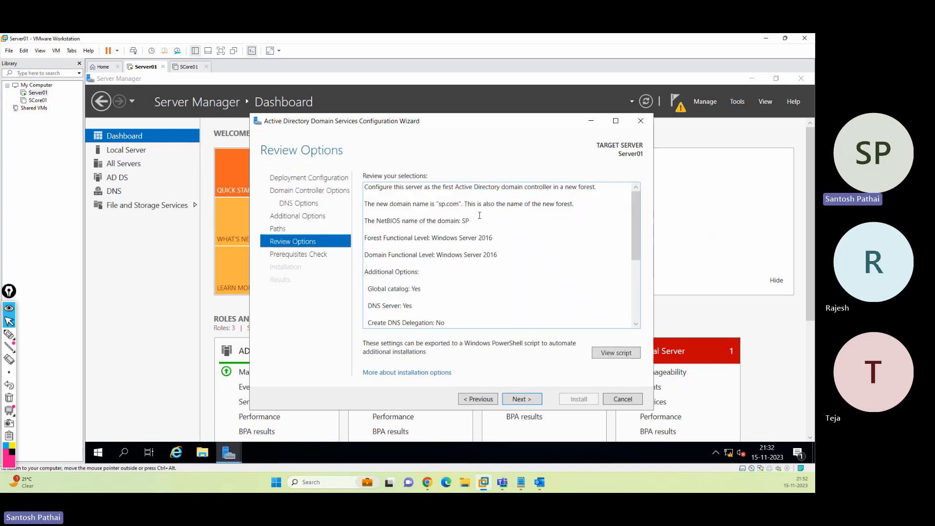
pyautogui.scroll(-4, 635, 233)
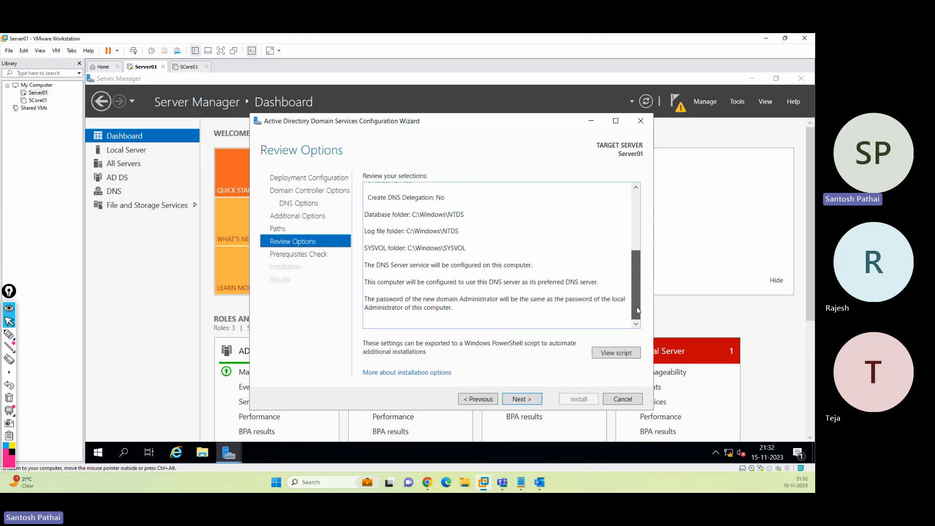
pyautogui.moveTo(637, 244); pyautogui.dragTo(635, 201)
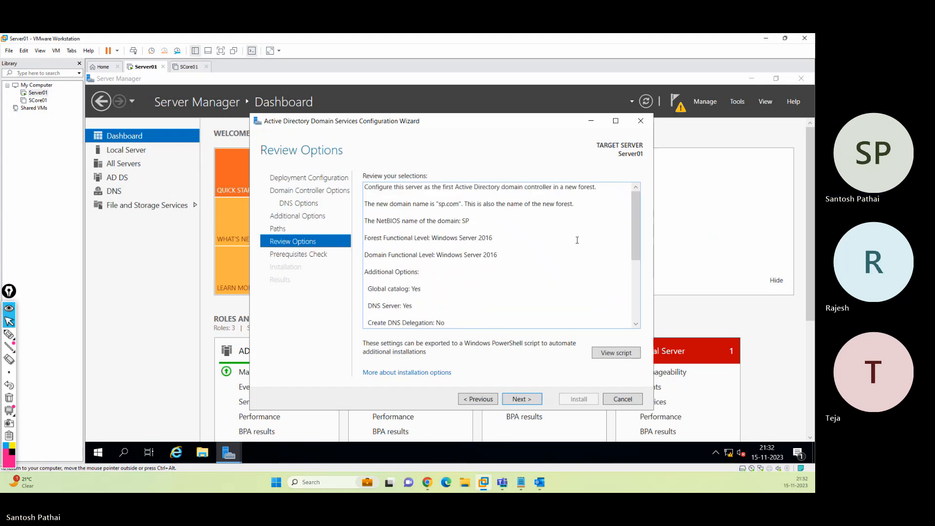
pyautogui.click(521, 397)
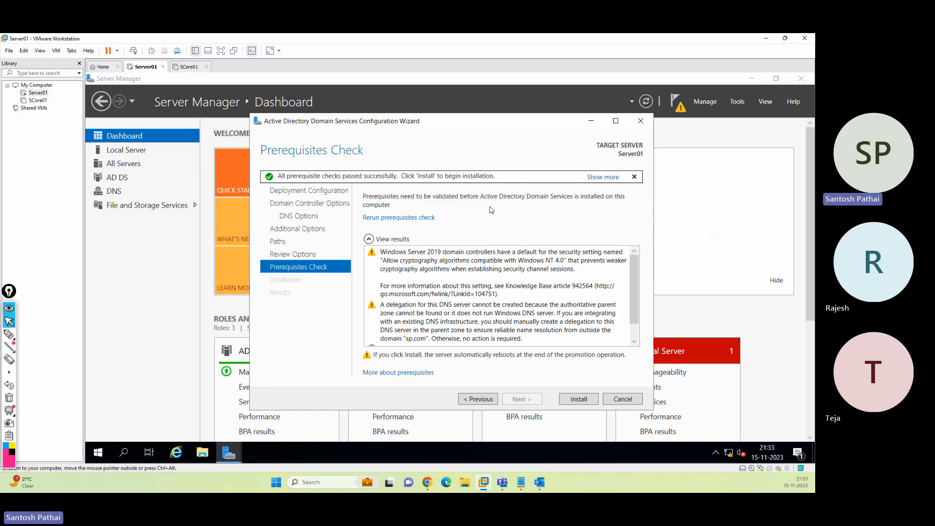
# Highlight the passed prerequisite checks, the Windows NT 4.0 cryptography warning and the DNS delegation warning
pyautogui.scroll(-1, 632, 274)
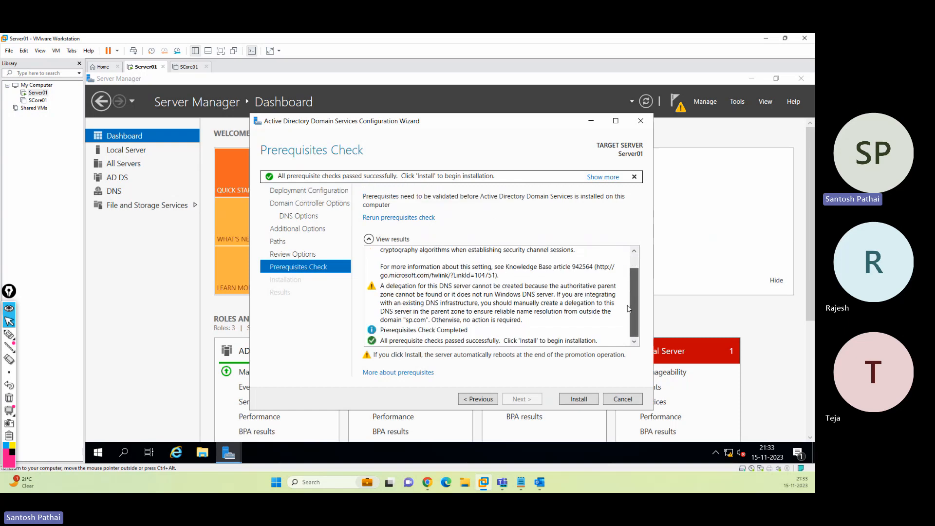
pyautogui.click(435, 342)
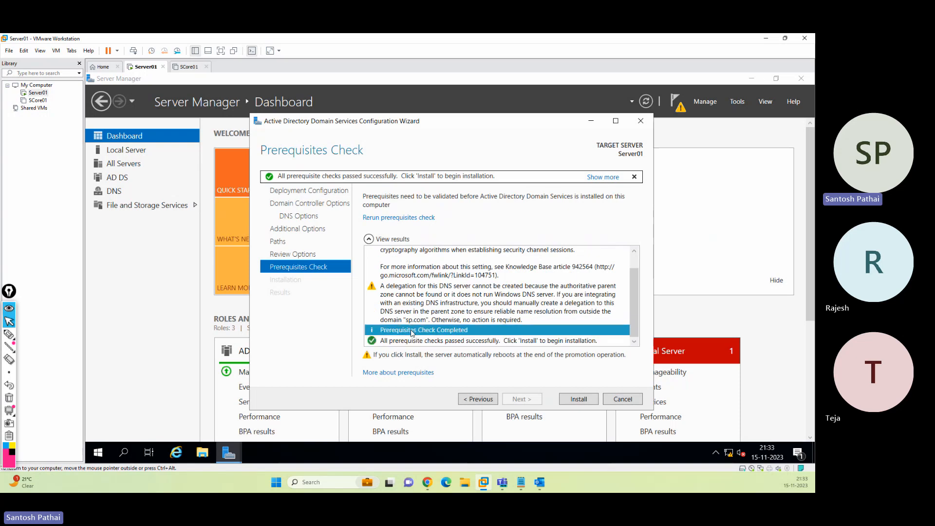
pyautogui.scroll(1, 412, 331)
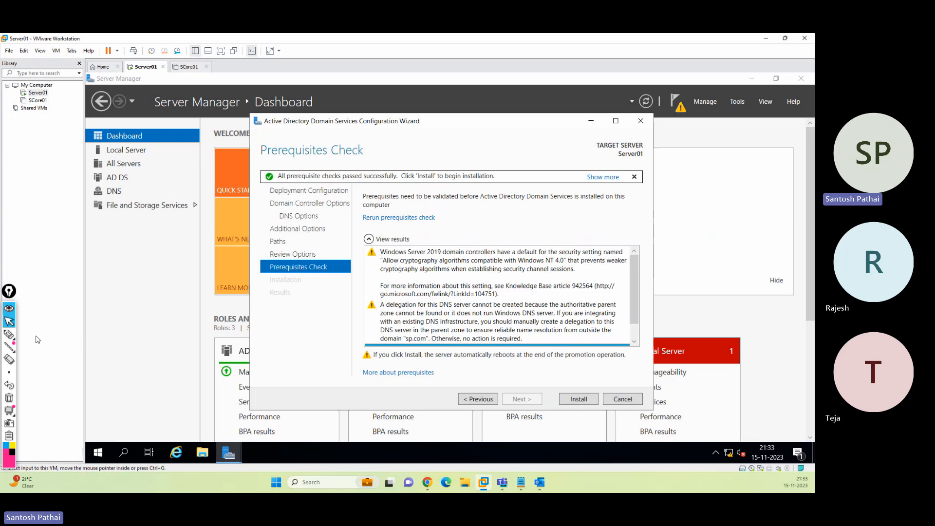
pyautogui.click(8, 334)
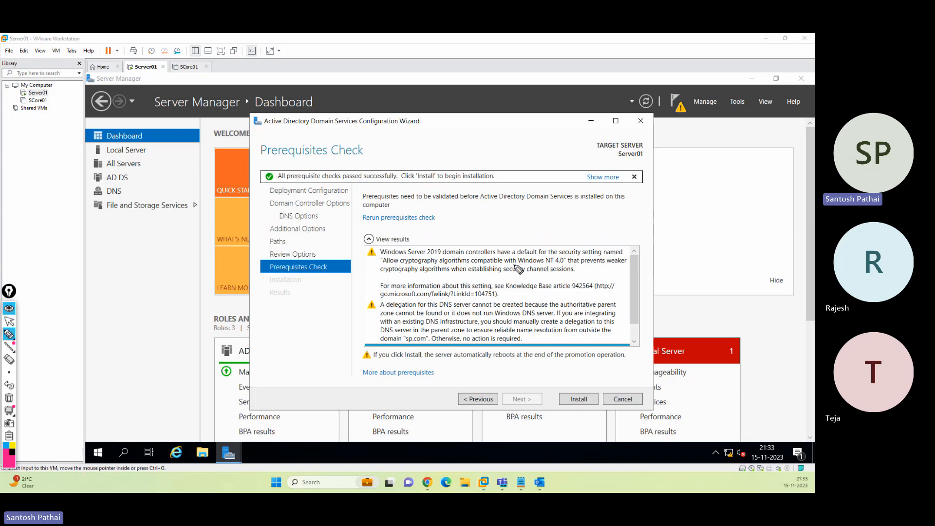
pyautogui.moveTo(514, 264); pyautogui.dragTo(566, 263)
pyautogui.moveTo(559, 256); pyautogui.dragTo(623, 255)
pyautogui.moveTo(386, 265)
pyautogui.mouseDown()
pyautogui.moveTo(548, 256)
pyautogui.moveTo(531, 263)
pyautogui.mouseUp()
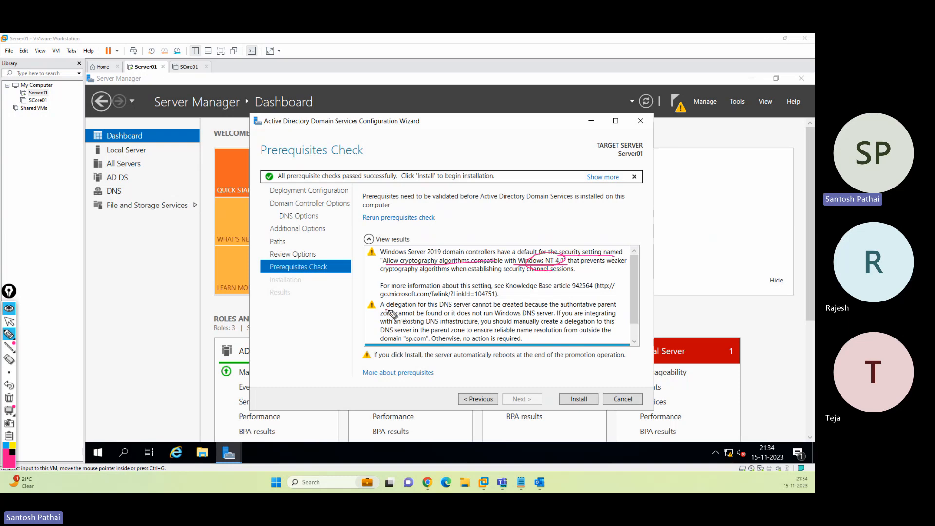
pyautogui.moveTo(388, 310); pyautogui.dragTo(491, 308)
pyautogui.moveTo(626, 319); pyautogui.dragTo(700, 312)
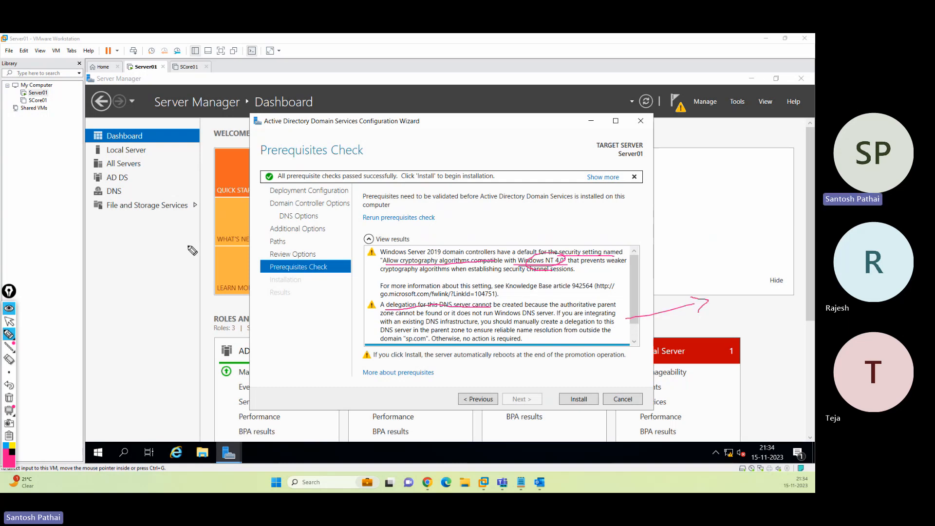
pyautogui.moveTo(183, 220)
pyautogui.mouseDown()
pyautogui.moveTo(231, 216)
pyautogui.moveTo(237, 224)
pyautogui.mouseUp()
# Clear the annotations and begin the AD DS installation
pyautogui.click(9, 398)
pyautogui.click(9, 322)
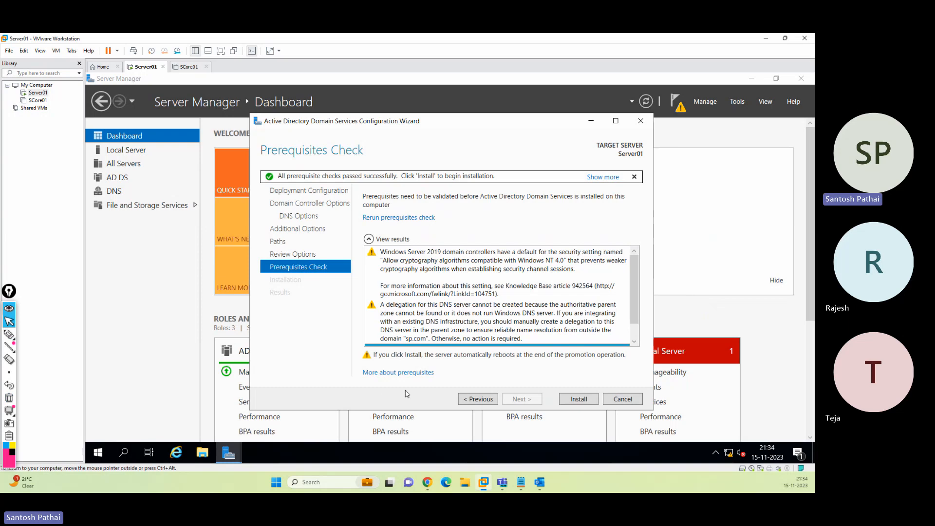
pyautogui.click(570, 398)
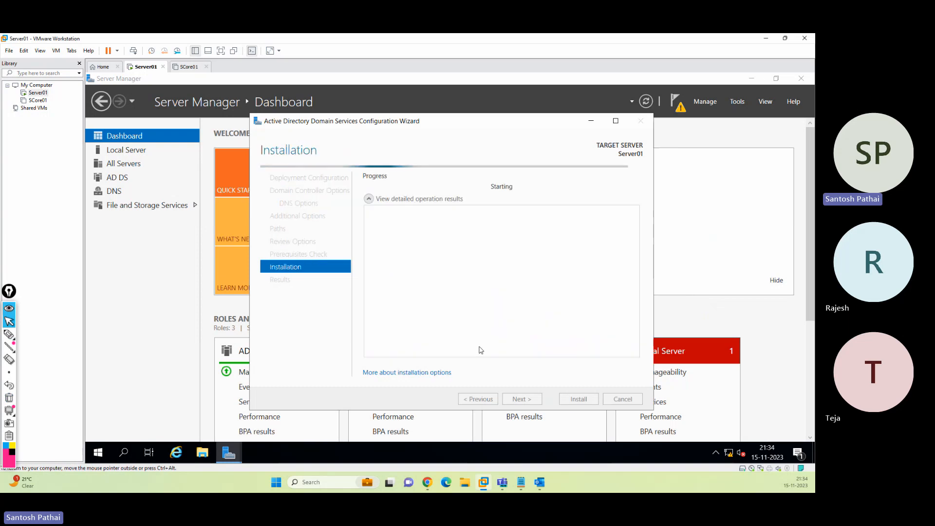
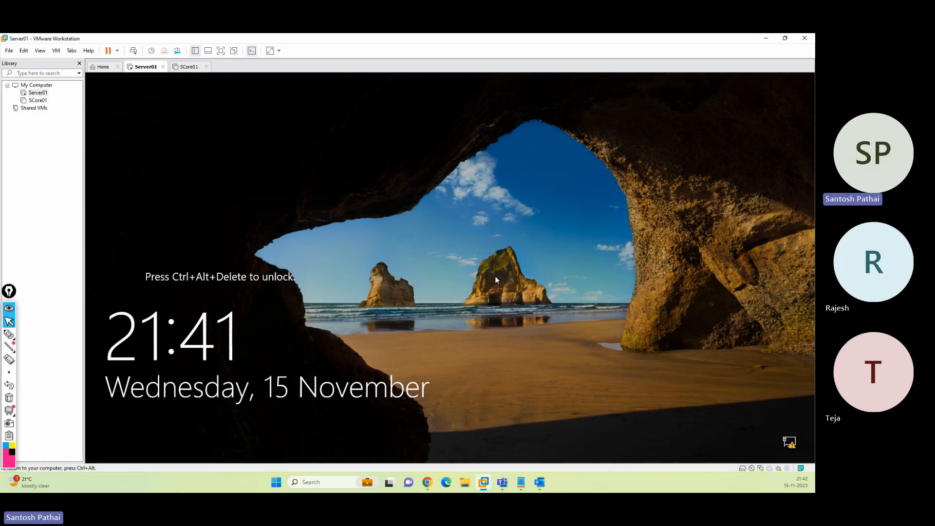
# Unlock Server01 and mark the SP\Administrator account with ink arrows on the SP prefix and user name
pyautogui.click(133, 51)
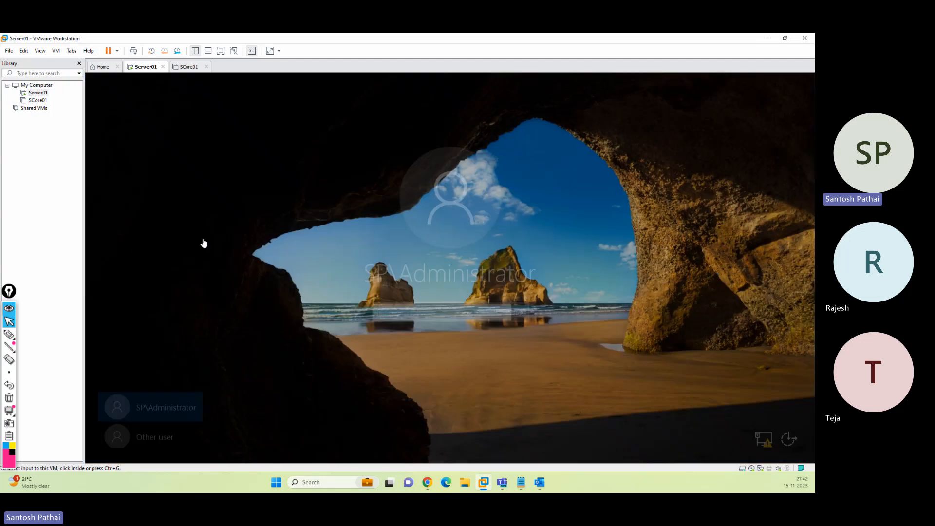
pyautogui.click(9, 334)
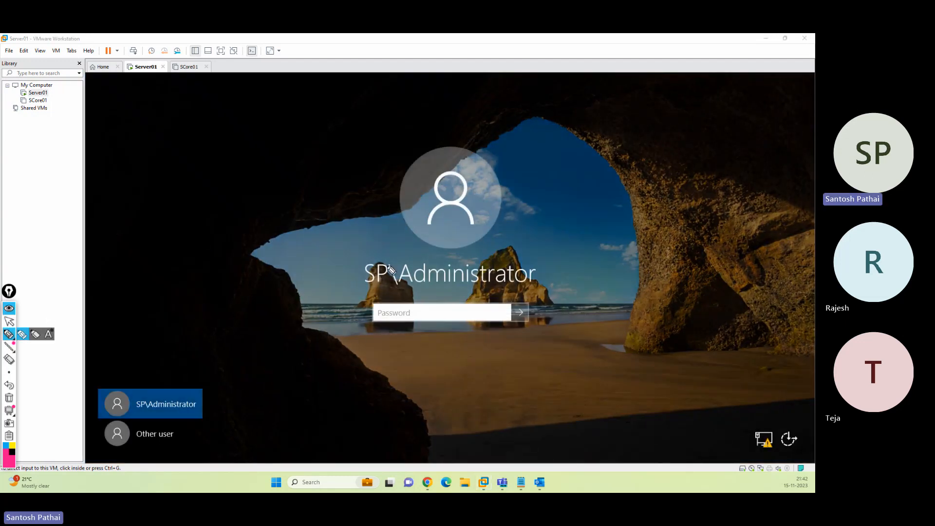
pyautogui.moveTo(384, 252)
pyautogui.mouseDown()
pyautogui.moveTo(355, 263)
pyautogui.moveTo(387, 305)
pyautogui.moveTo(383, 253)
pyautogui.moveTo(428, 253)
pyautogui.moveTo(404, 285)
pyautogui.moveTo(511, 293)
pyautogui.moveTo(530, 268)
pyautogui.moveTo(408, 280)
pyautogui.mouseUp()
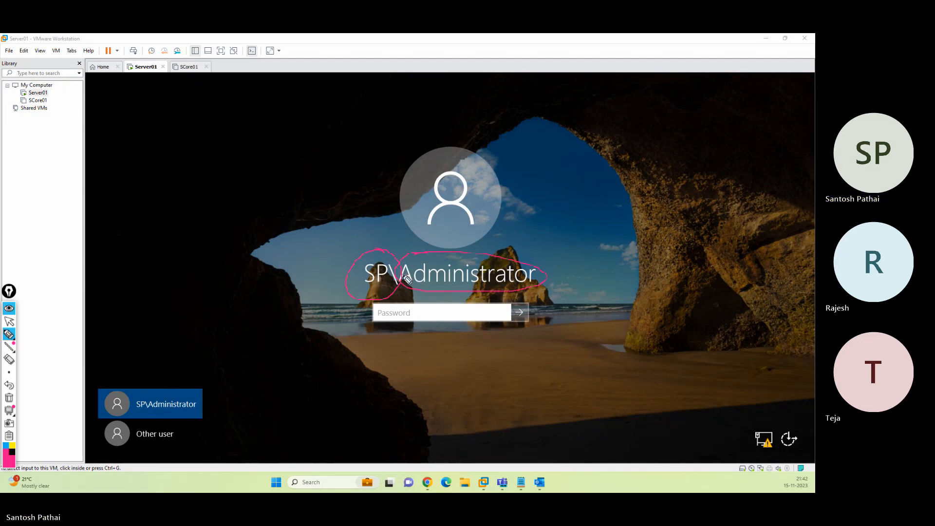
pyautogui.moveTo(350, 202)
pyautogui.mouseDown()
pyautogui.moveTo(367, 248)
pyautogui.moveTo(374, 240)
pyautogui.mouseUp()
pyautogui.moveTo(565, 190)
pyautogui.mouseDown()
pyautogui.moveTo(517, 245)
pyautogui.moveTo(531, 237)
pyautogui.mouseUp()
# Handwrite SP\Ad and the domain name sp.com below the password box
pyautogui.moveTo(480, 385)
pyautogui.mouseDown()
pyautogui.moveTo(462, 413)
pyautogui.moveTo(502, 383)
pyautogui.moveTo(552, 398)
pyautogui.mouseUp()
pyautogui.moveTo(575, 395)
pyautogui.mouseDown()
pyautogui.moveTo(595, 372)
pyautogui.moveTo(645, 358)
pyautogui.mouseUp()
pyautogui.moveTo(478, 431)
pyautogui.mouseDown()
pyautogui.moveTo(470, 432)
pyautogui.moveTo(529, 415)
pyautogui.mouseUp()
pyautogui.moveTo(645, 413)
pyautogui.mouseDown()
pyautogui.moveTo(636, 438)
pyautogui.moveTo(712, 393)
pyautogui.moveTo(667, 444)
pyautogui.mouseUp()
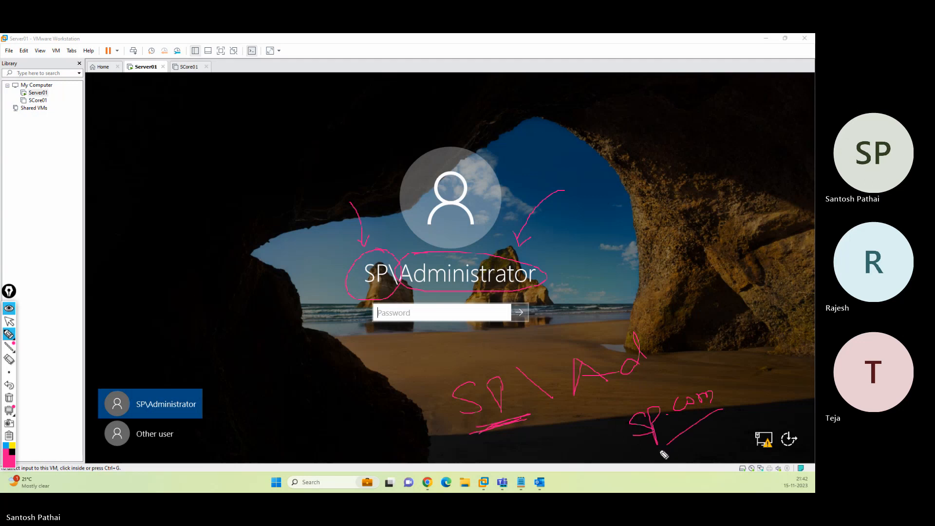
# Sketch a PC box with arrows pointing into it and label it AD
pyautogui.moveTo(625, 201); pyautogui.dragTo(577, 233)
pyautogui.moveTo(581, 217); pyautogui.dragTo(593, 235)
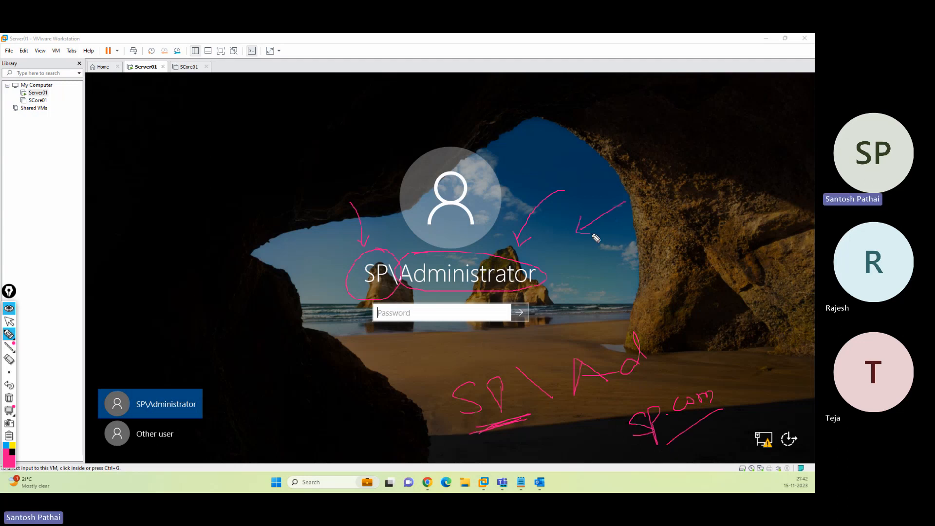
pyautogui.moveTo(647, 160)
pyautogui.mouseDown()
pyautogui.moveTo(651, 214)
pyautogui.moveTo(742, 202)
pyautogui.moveTo(696, 198)
pyautogui.mouseUp()
pyautogui.moveTo(684, 207)
pyautogui.mouseDown()
pyautogui.moveTo(706, 215)
pyautogui.moveTo(695, 178)
pyautogui.moveTo(710, 173)
pyautogui.mouseUp()
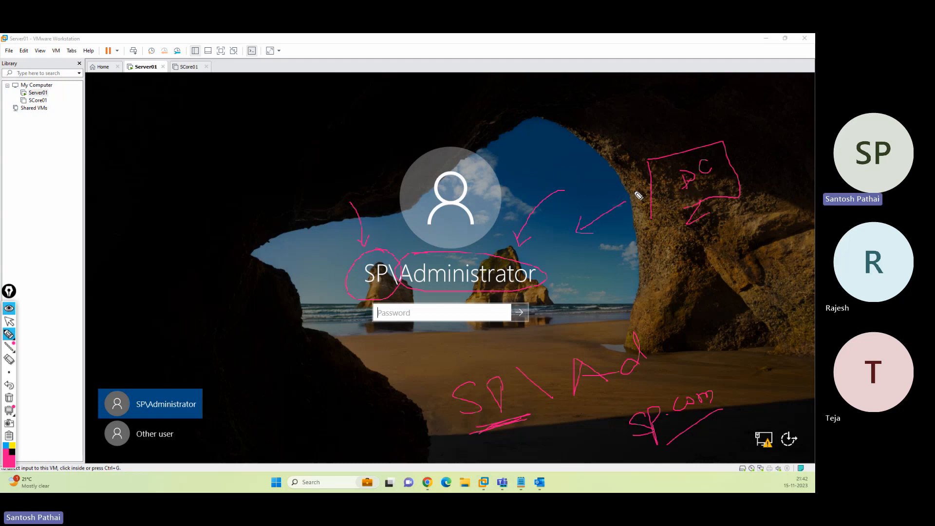
pyautogui.moveTo(595, 170); pyautogui.dragTo(645, 170)
pyautogui.moveTo(634, 164); pyautogui.dragTo(644, 179)
pyautogui.moveTo(628, 141)
pyautogui.mouseDown()
pyautogui.moveTo(633, 121)
pyautogui.moveTo(641, 139)
pyautogui.mouseUp()
pyautogui.moveTo(629, 132); pyautogui.dragTo(672, 136)
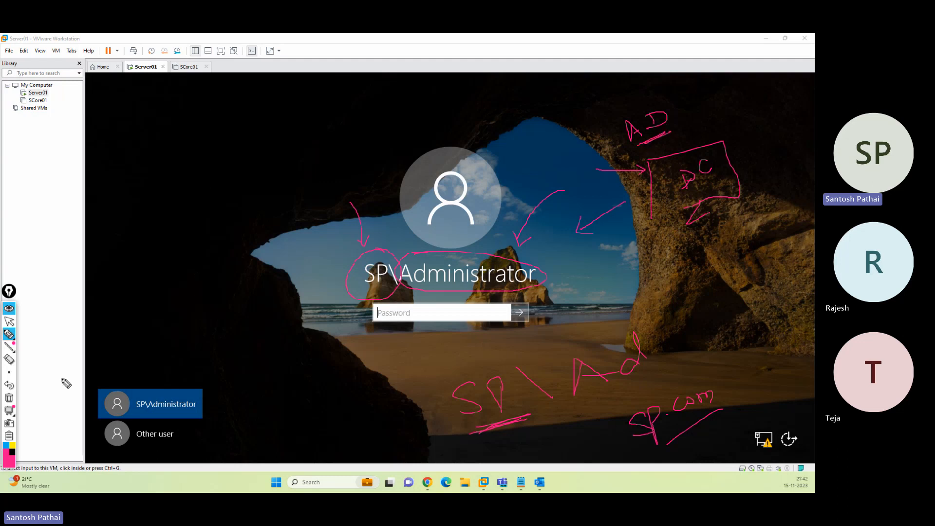
# Clear the pink annotations and leave drawing mode
pyautogui.click(8, 397)
pyautogui.moveTo(10, 340)
pyautogui.click(9, 321)
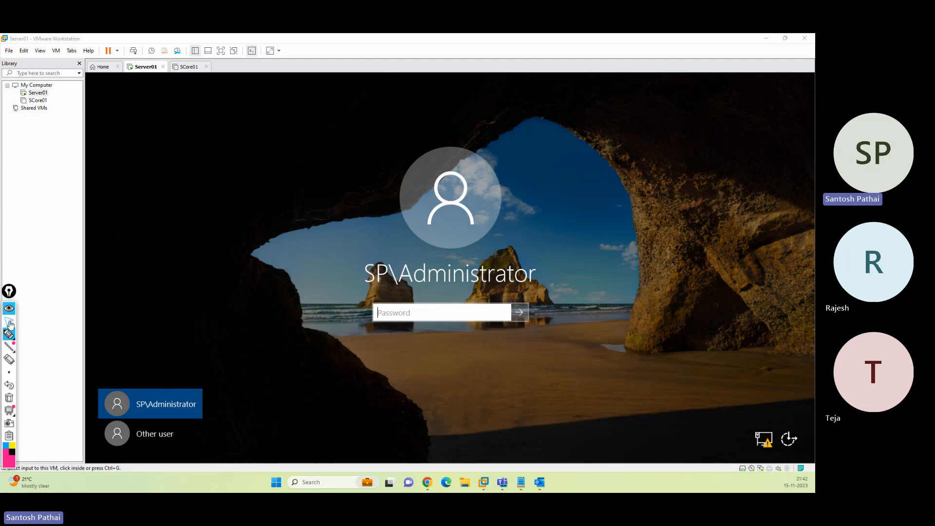
# Sign in with the Administrator password and dismiss the Windows Admin Center notice
pyautogui.click(410, 314)
pyautogui.write('P')
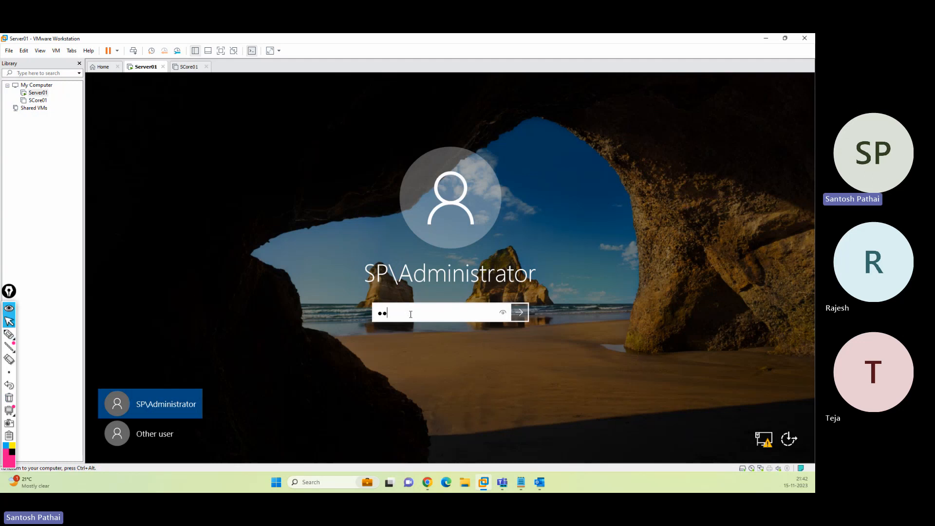
pyautogui.write('@ssw0')
pyautogui.press('Return')
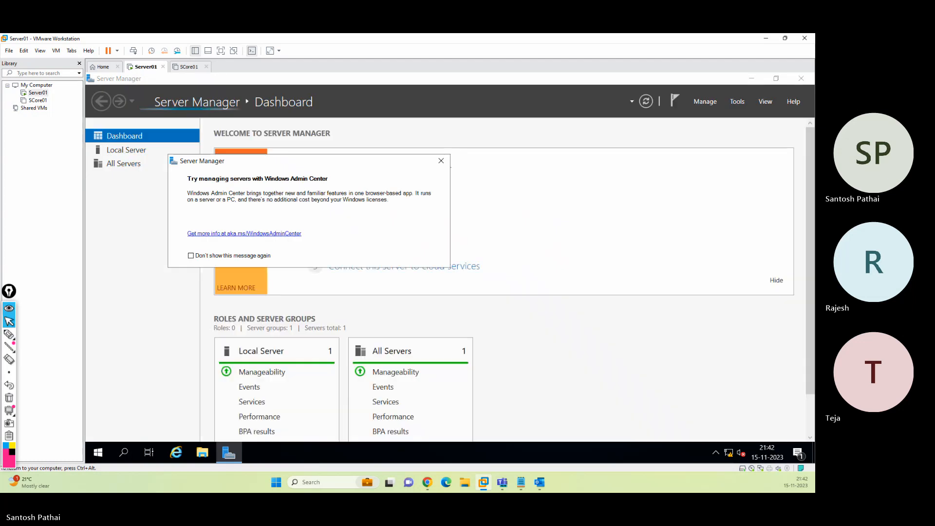
pyautogui.click(441, 161)
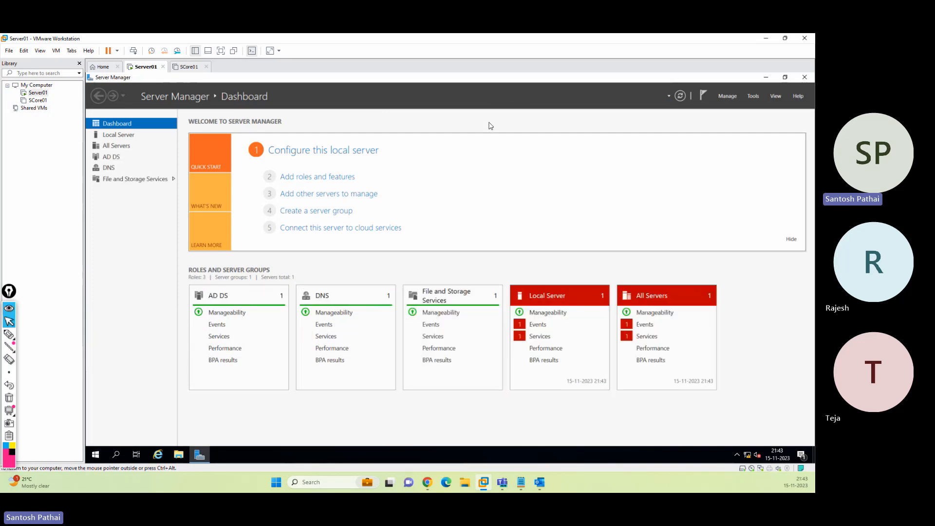
# Set the server's display scaling to 125% from the desktop's display settings
pyautogui.click(766, 77)
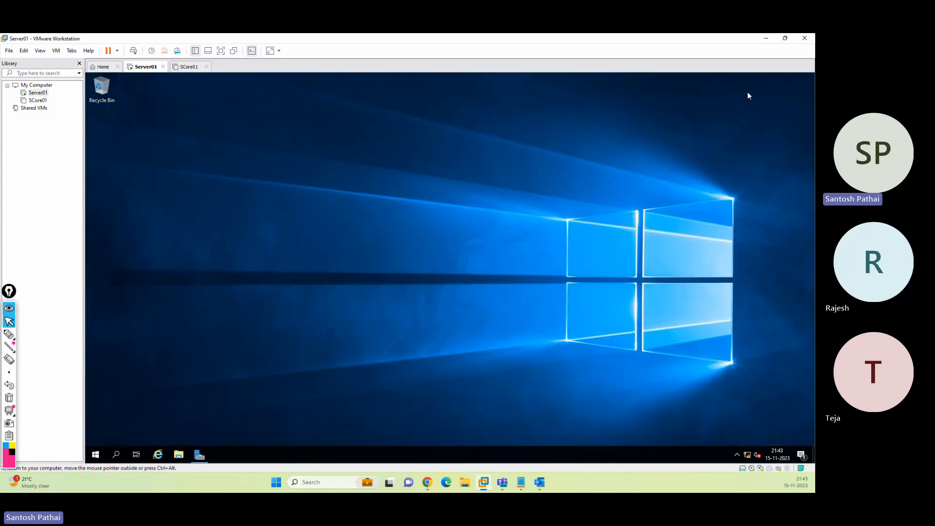
pyautogui.rightClick(601, 149)
pyautogui.click(635, 217)
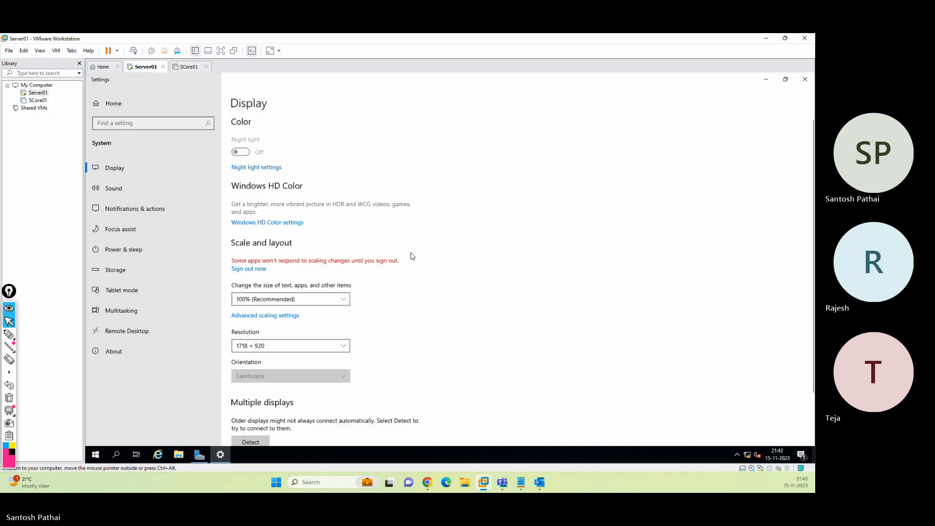
pyautogui.click(299, 300)
pyautogui.click(300, 315)
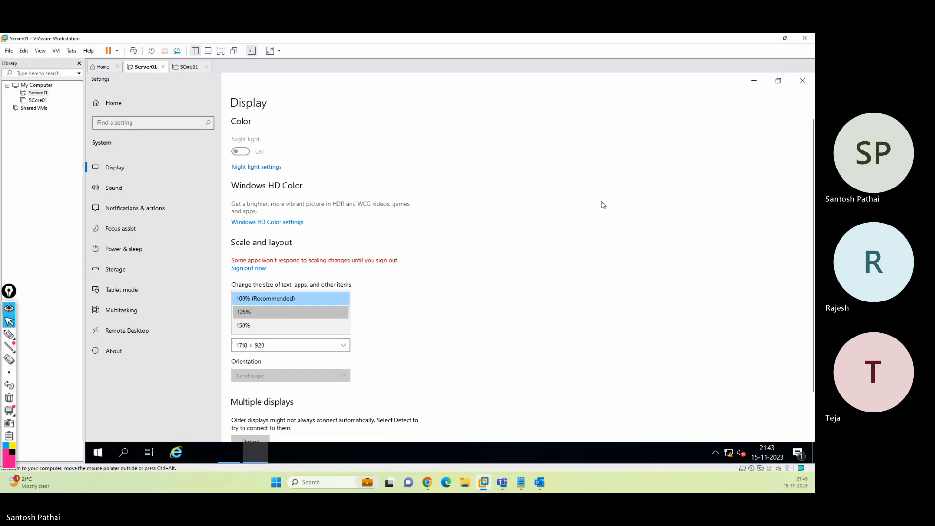
pyautogui.click(803, 79)
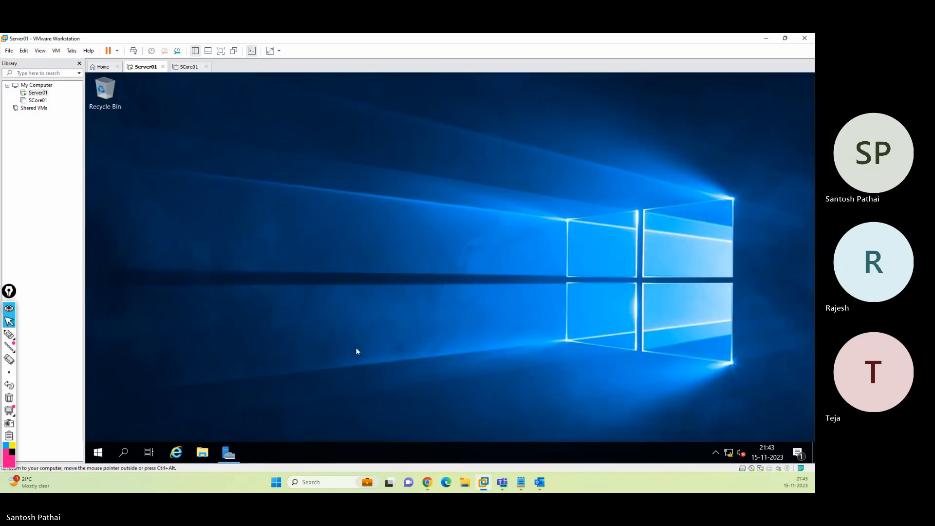
# Restore Server Manager, mark the AD DS and DNS roles and Tools menu, then open Tools
pyautogui.click(230, 453)
pyautogui.click(9, 335)
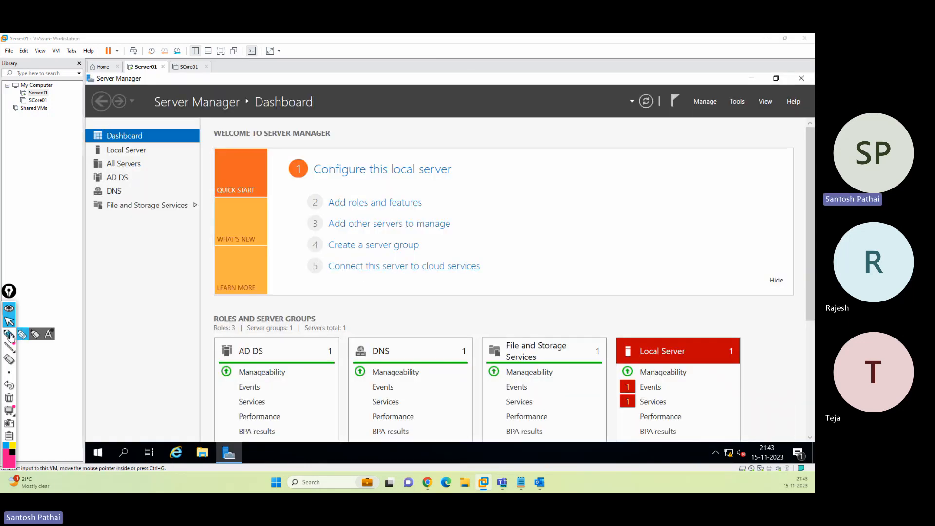
pyautogui.click(10, 336)
pyautogui.moveTo(136, 171)
pyautogui.mouseDown()
pyautogui.moveTo(139, 200)
pyautogui.moveTo(117, 171)
pyautogui.moveTo(119, 186)
pyautogui.moveTo(114, 173)
pyautogui.moveTo(100, 193)
pyautogui.moveTo(173, 181)
pyautogui.moveTo(151, 183)
pyautogui.mouseUp()
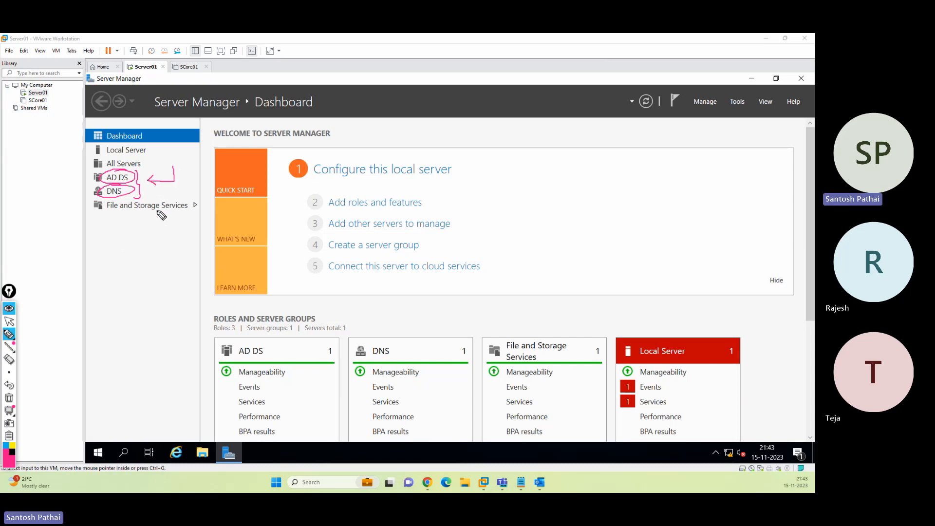
pyautogui.moveTo(707, 110)
pyautogui.mouseDown()
pyautogui.moveTo(746, 165)
pyautogui.moveTo(740, 119)
pyautogui.mouseUp()
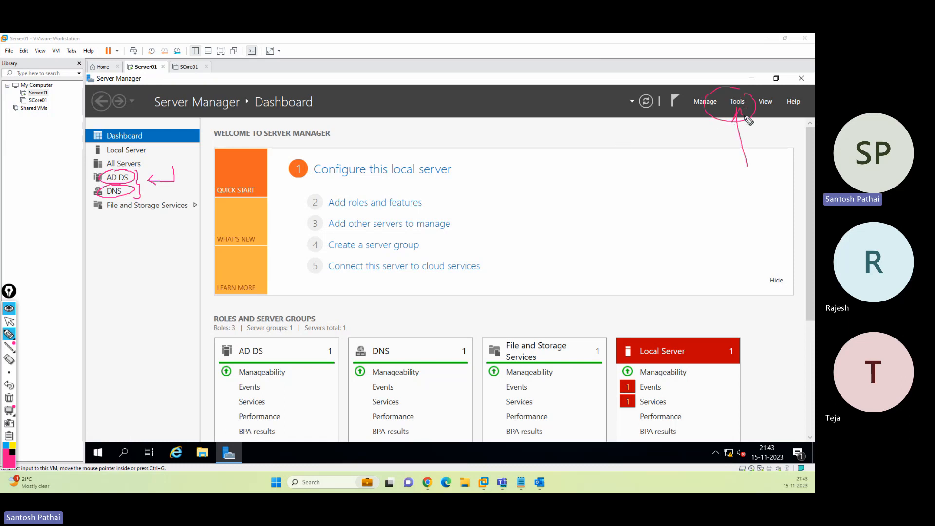
pyautogui.click(9, 397)
pyautogui.click(8, 322)
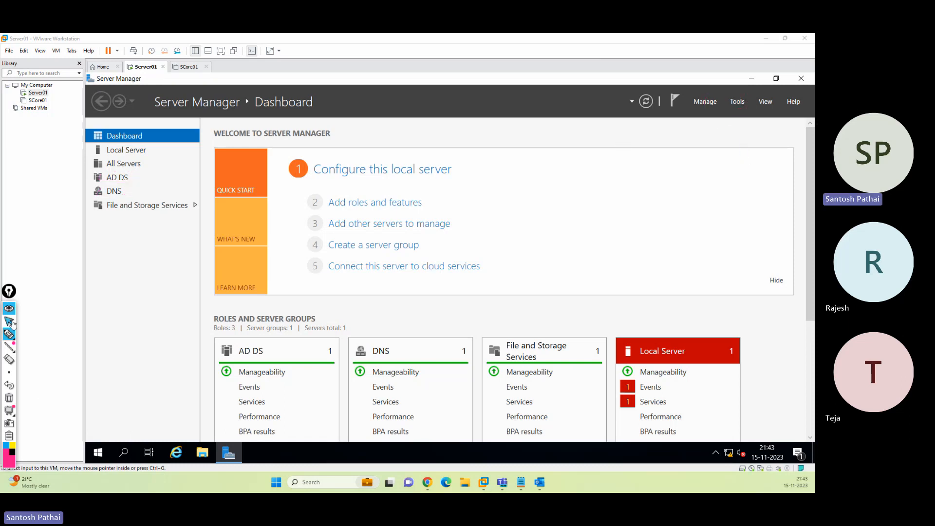
pyautogui.click(738, 102)
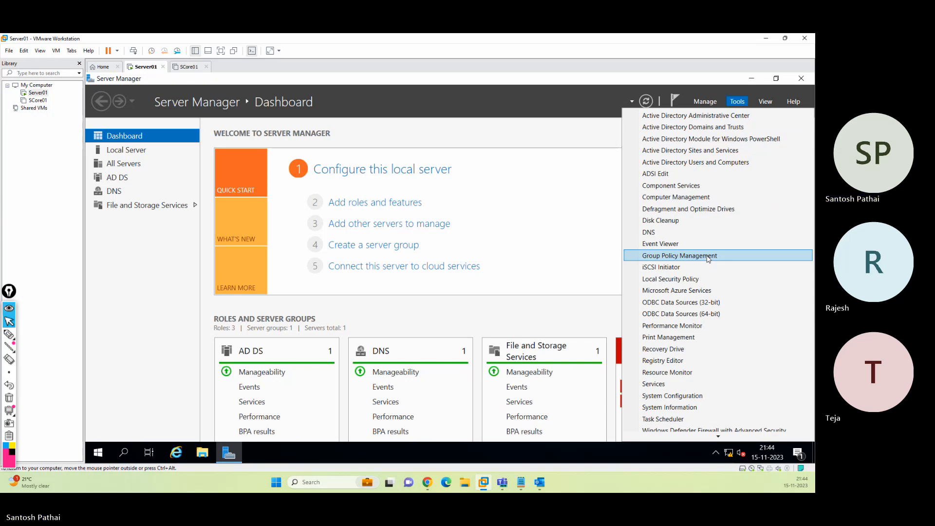
# Show the Local Server properties and highlight the Domain field reading sp.com
pyautogui.click(166, 276)
pyautogui.click(129, 152)
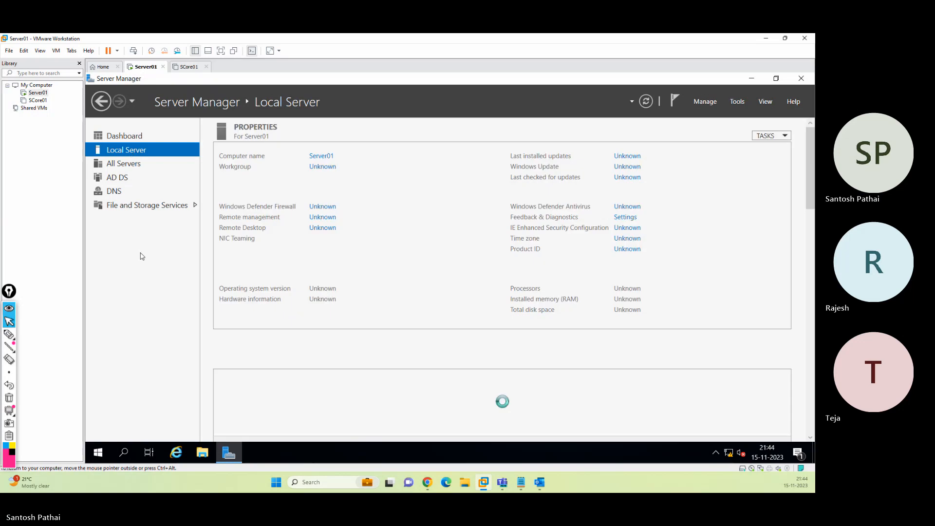
pyautogui.click(8, 334)
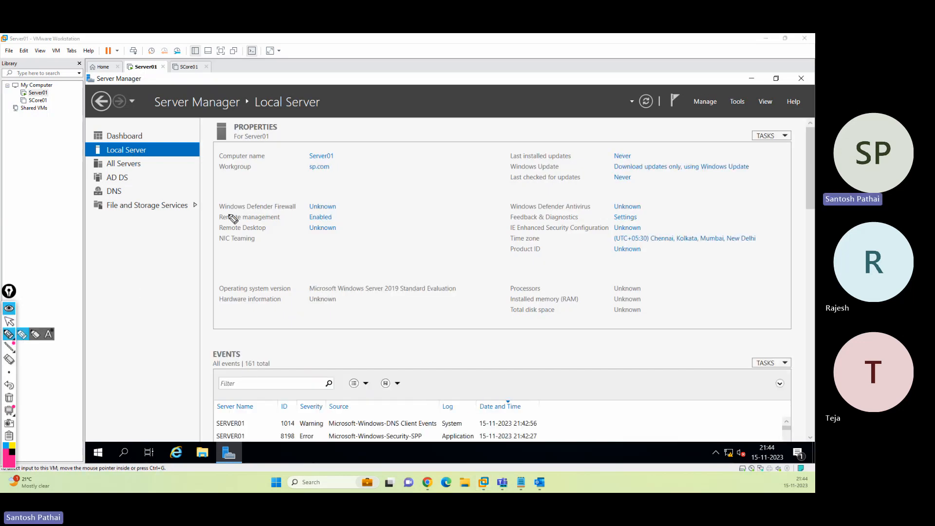
pyautogui.moveTo(219, 179)
pyautogui.mouseDown()
pyautogui.moveTo(250, 164)
pyautogui.moveTo(224, 165)
pyautogui.mouseUp()
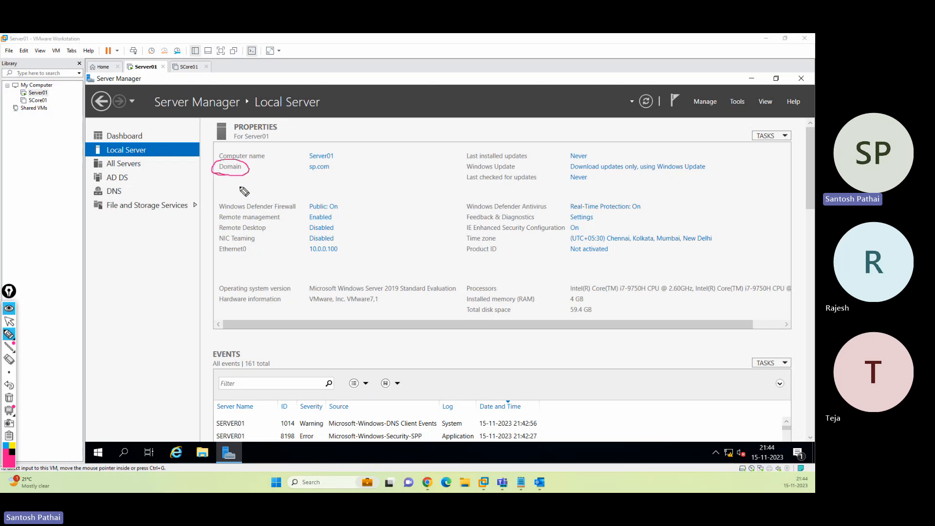
pyautogui.moveTo(318, 161)
pyautogui.mouseDown()
pyautogui.moveTo(305, 164)
pyautogui.moveTo(319, 180)
pyautogui.moveTo(337, 173)
pyautogui.moveTo(322, 160)
pyautogui.moveTo(313, 166)
pyautogui.mouseUp()
# Clear the annotations and switch to the PowerPoint presentation on the host
pyautogui.click(9, 397)
pyautogui.click(10, 322)
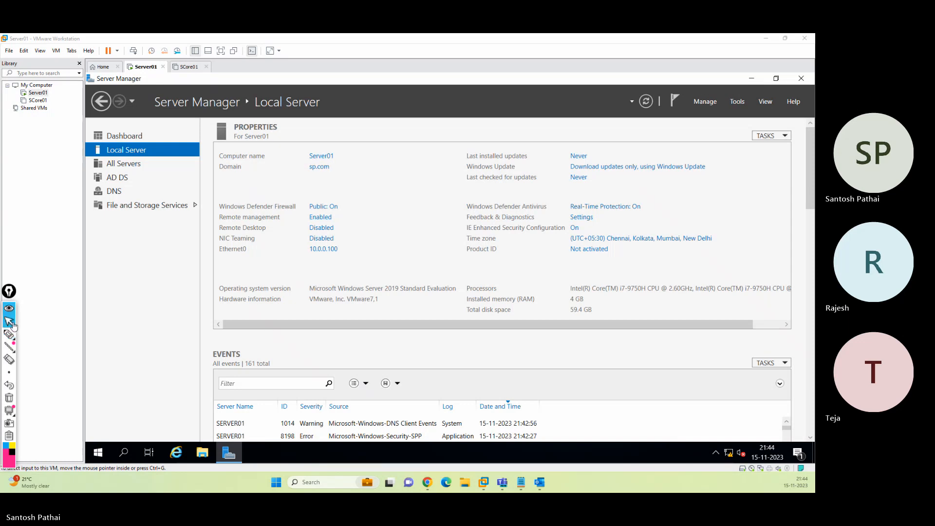
pyautogui.click(65, 270)
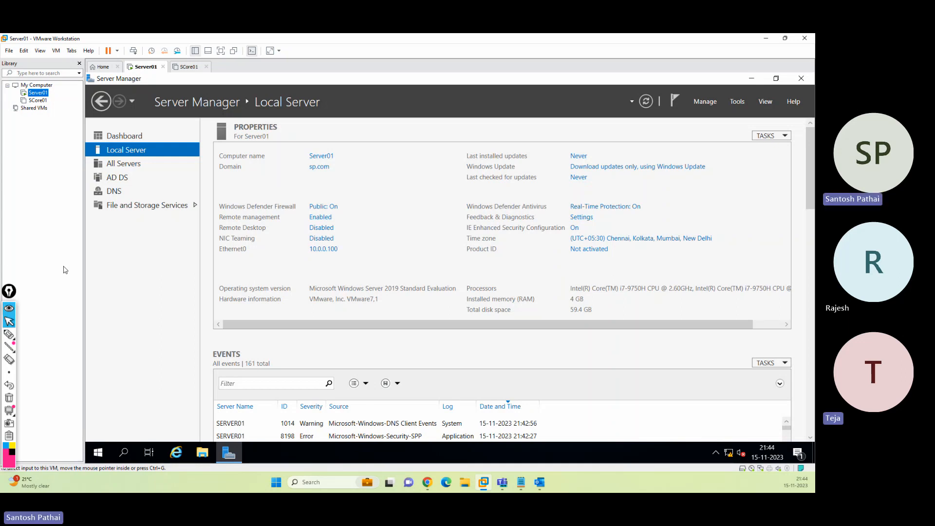
pyautogui.click(465, 483)
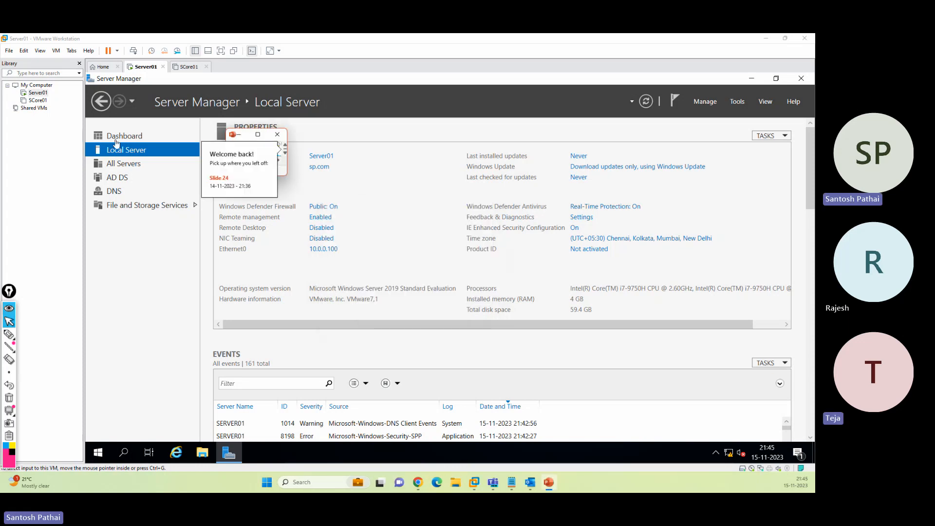
# Maximize PowerPoint, present slide 24 'IP Fundamentals' full screen, and close the annotation toolbar
pyautogui.click(258, 135)
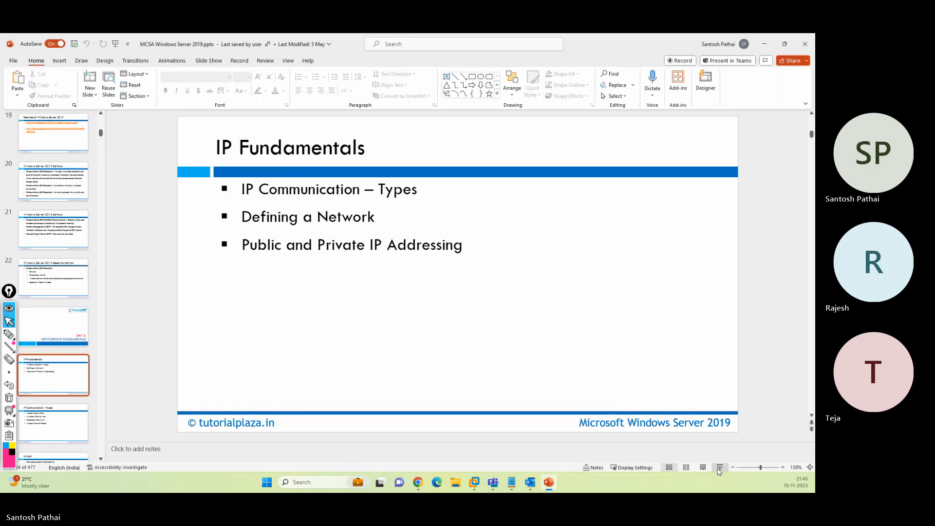
pyautogui.click(719, 468)
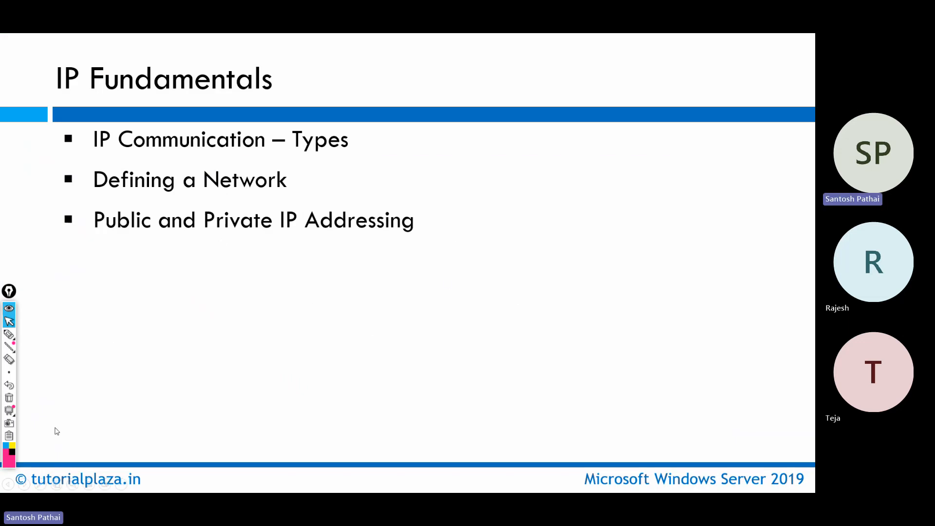
pyautogui.click(10, 435)
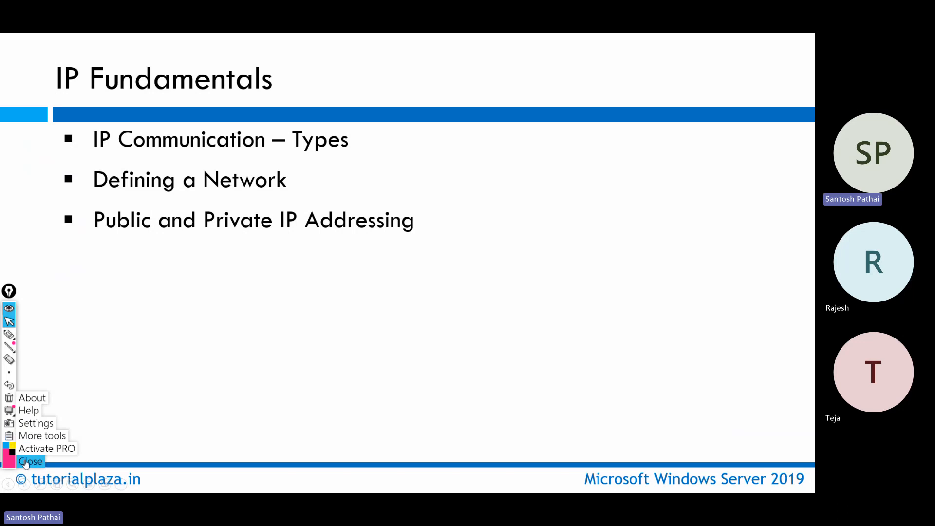
pyautogui.click(27, 464)
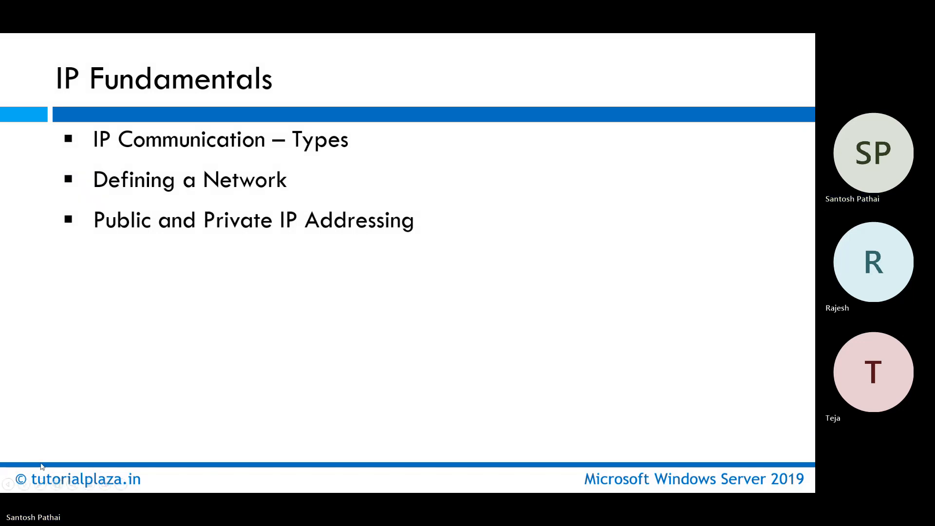